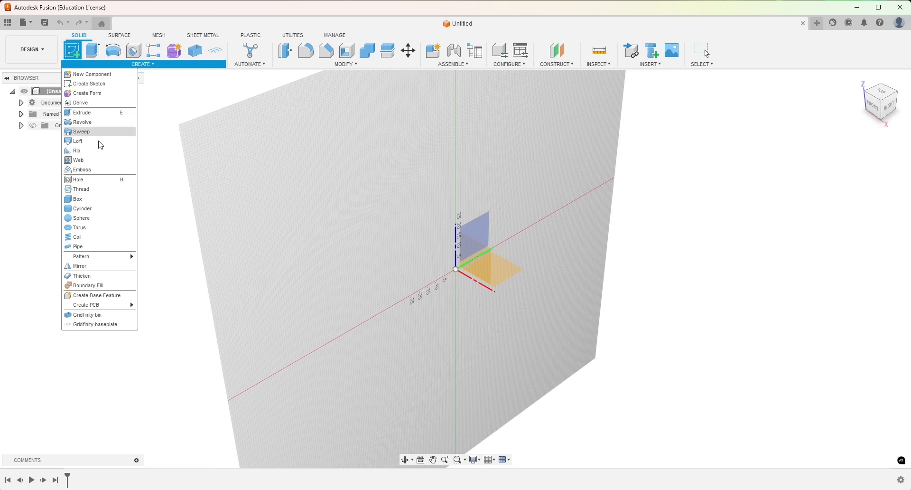
Create a 75 mm diameter cylinder centred at the origin on the horizontal plane, pulling its height up to somewhat less than its diameter
left_click(84, 209)
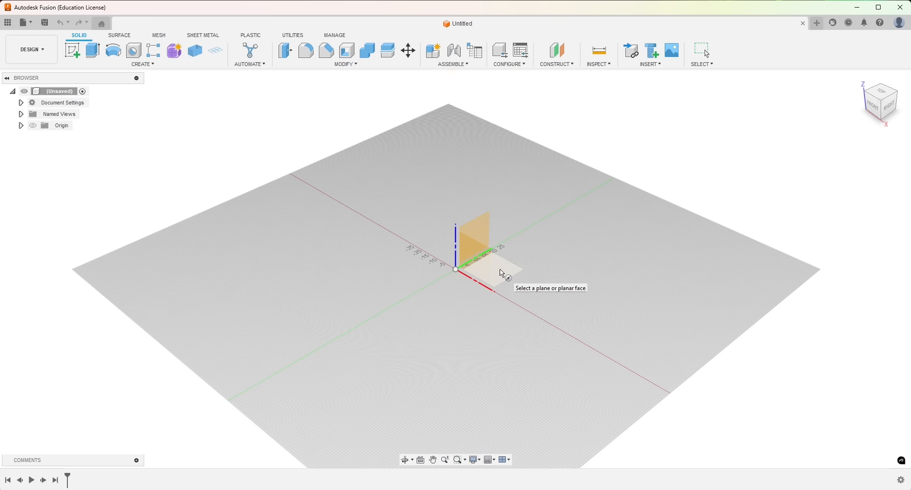
left_click(500, 269)
left_click(456, 270)
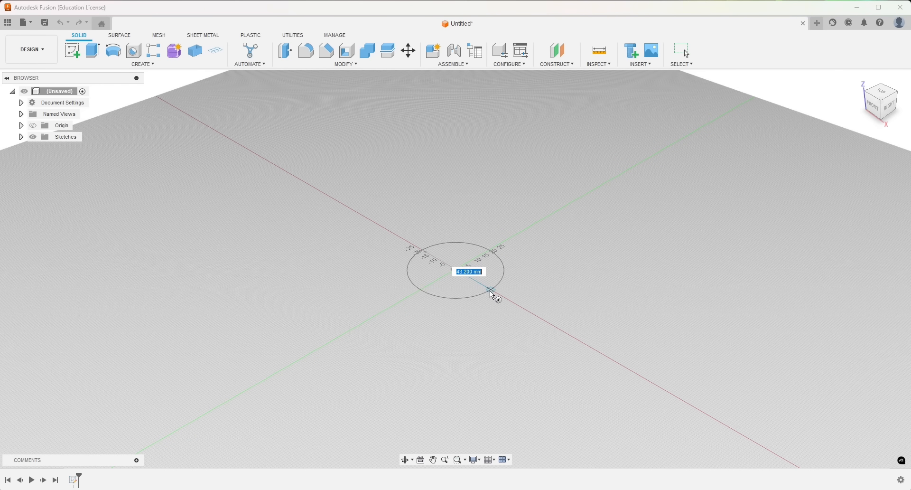
type("75")
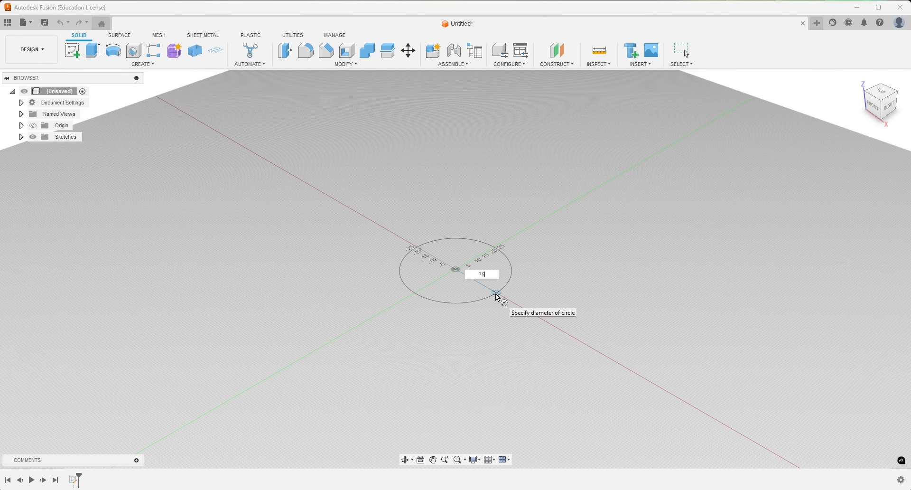
key("Return")
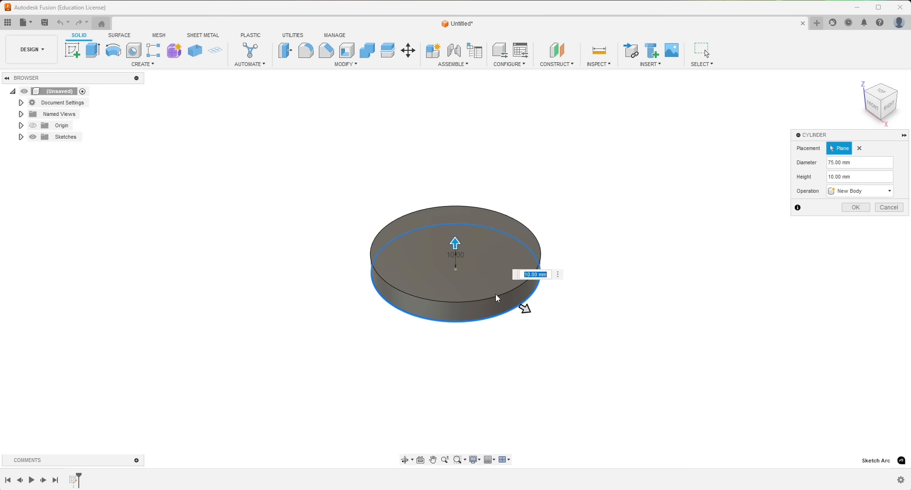
left_click_drag(454, 242, 459, 150)
left_click(855, 207)
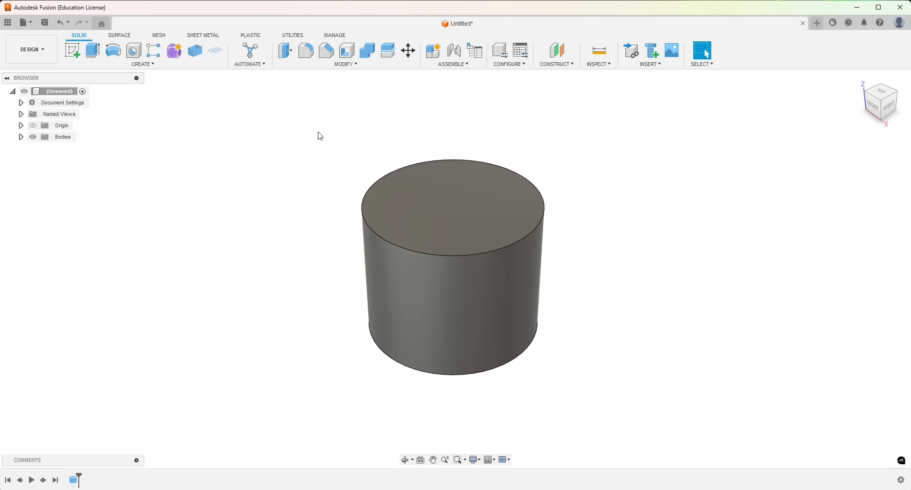
Place a second cylinder of 69 mm diameter, centred on the top face of the first one
middle_click_drag(359, 245, 303, 309, "shift")
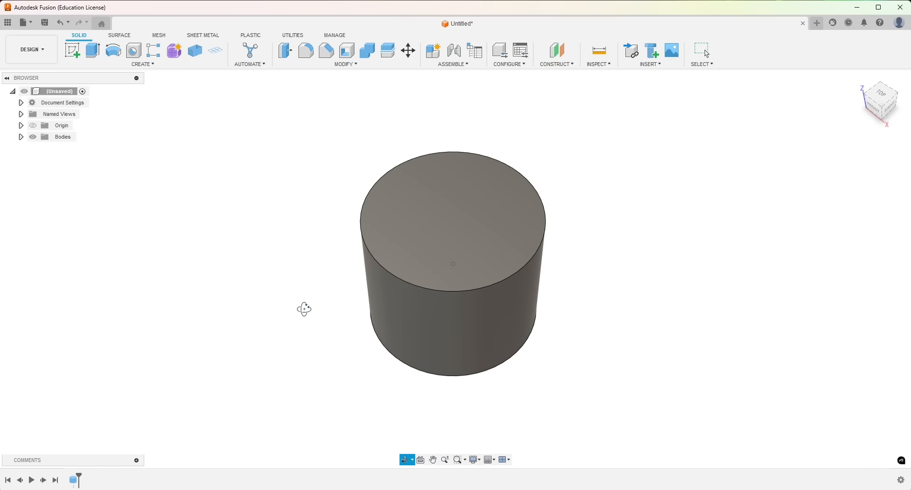
left_click(144, 65)
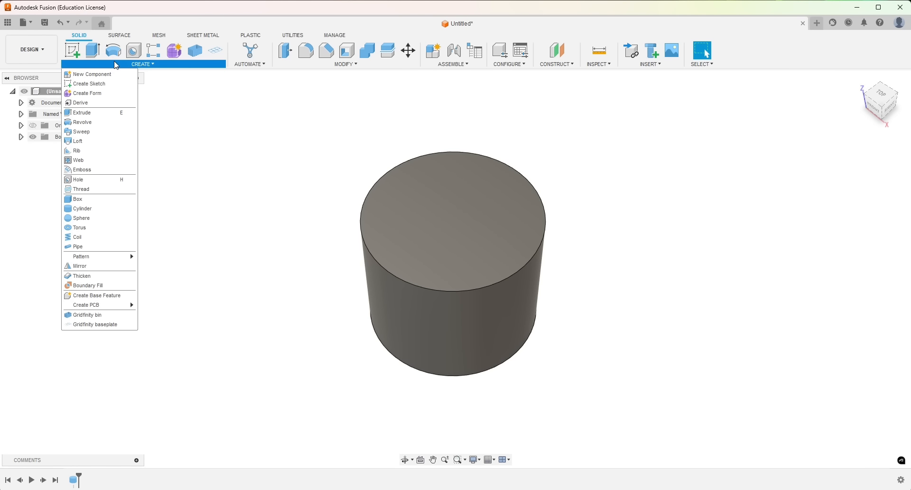
left_click(95, 209)
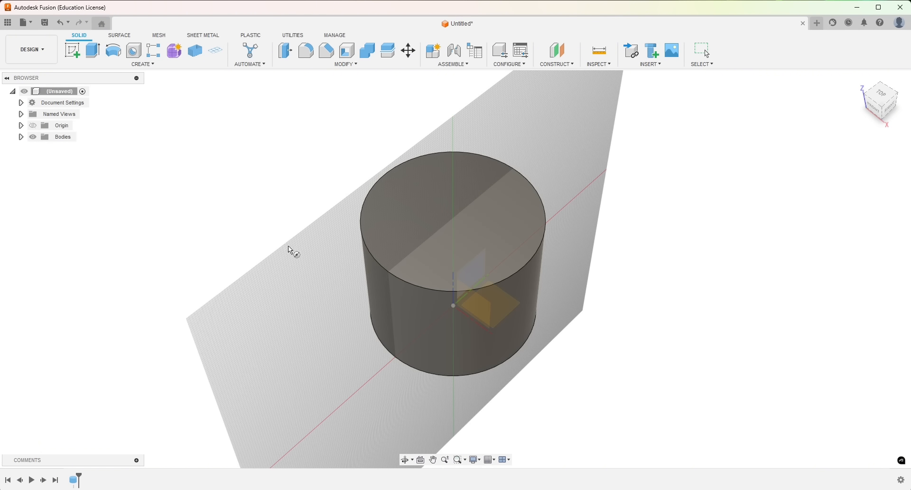
middle_click_drag(289, 246, 283, 230, "shift")
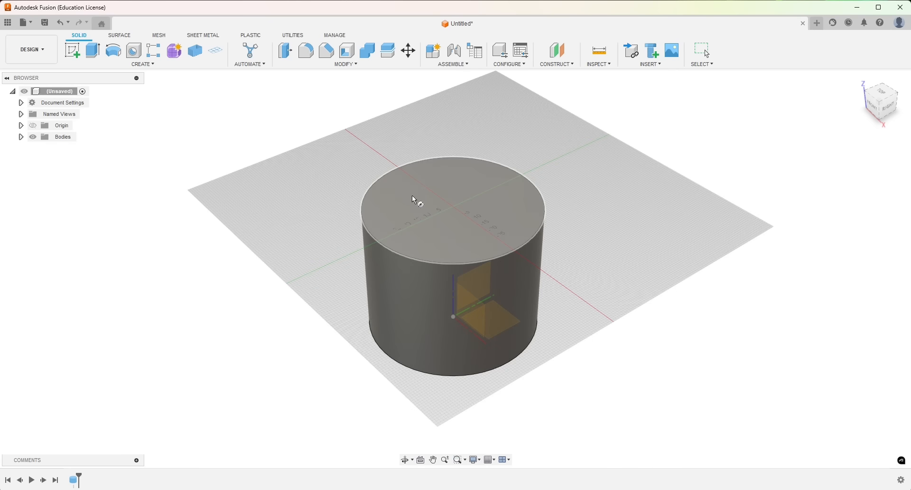
left_click(413, 195)
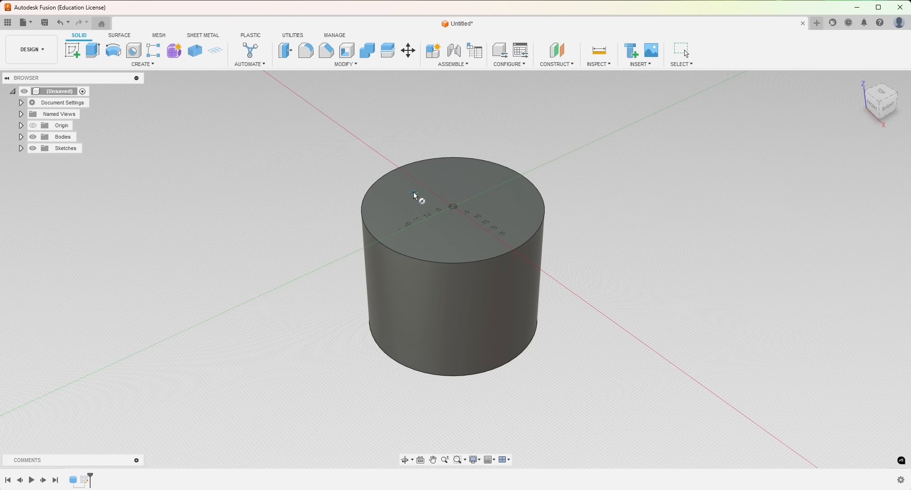
left_click(453, 207)
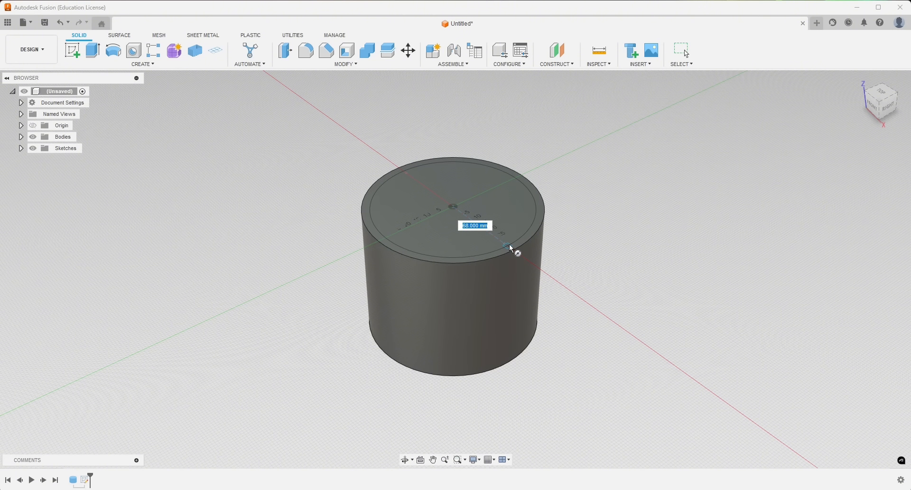
type("69")
key("Tab")
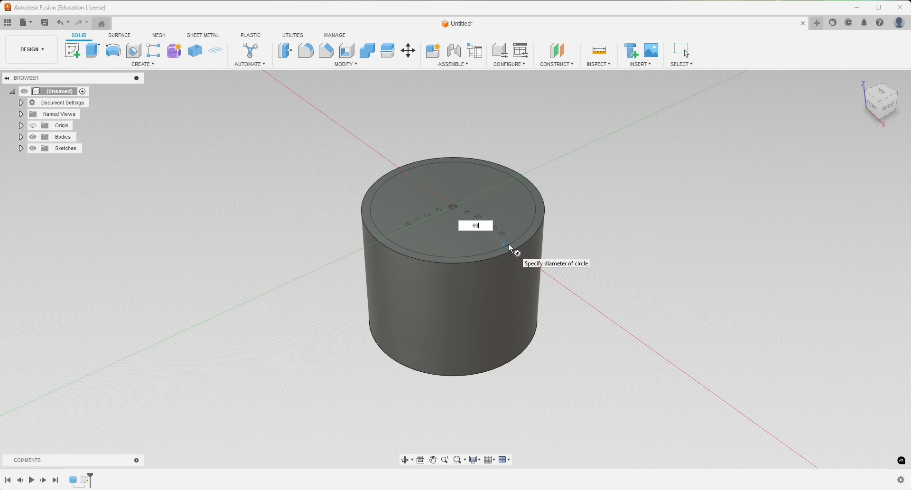
key("Return")
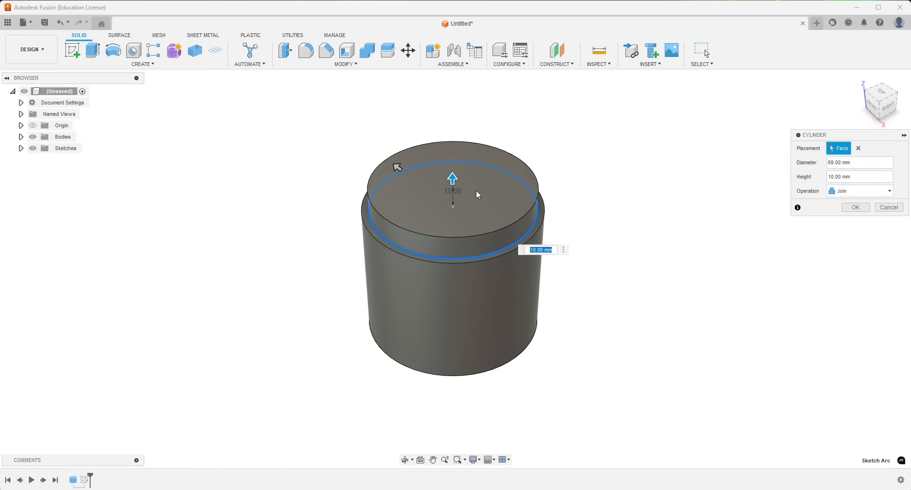
Finish the 69 mm cylinder at 10 mm height, using Join as the operation
mouse_move(453, 177)
left_mouse_down()
mouse_move(454, 165)
mouse_move(453, 178)
left_mouse_up()
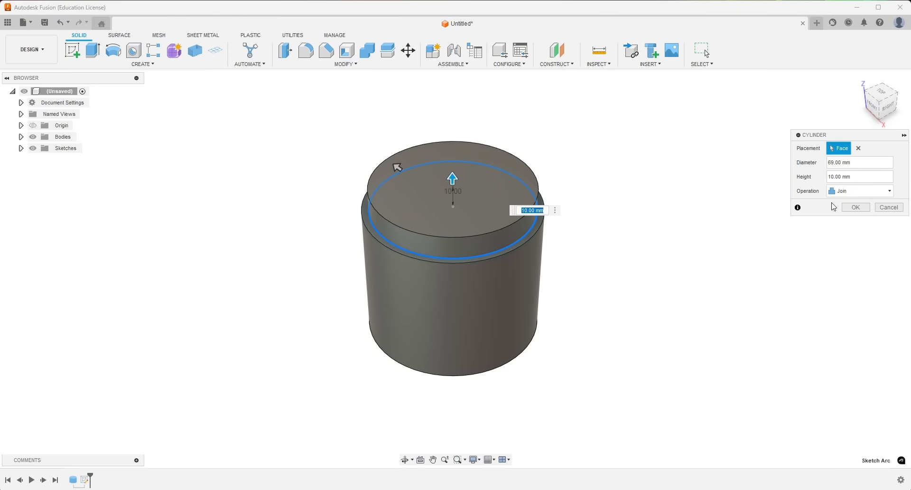
left_click(844, 191)
left_click(847, 231)
left_click(843, 191)
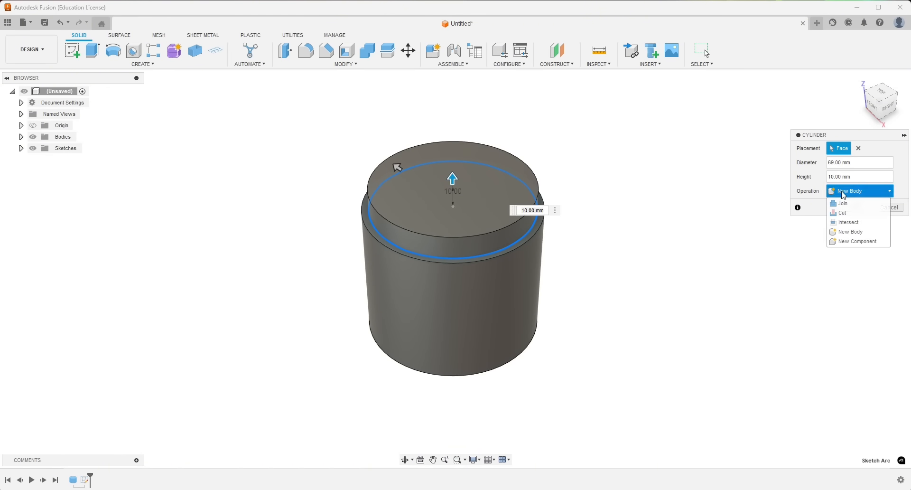
left_click(847, 204)
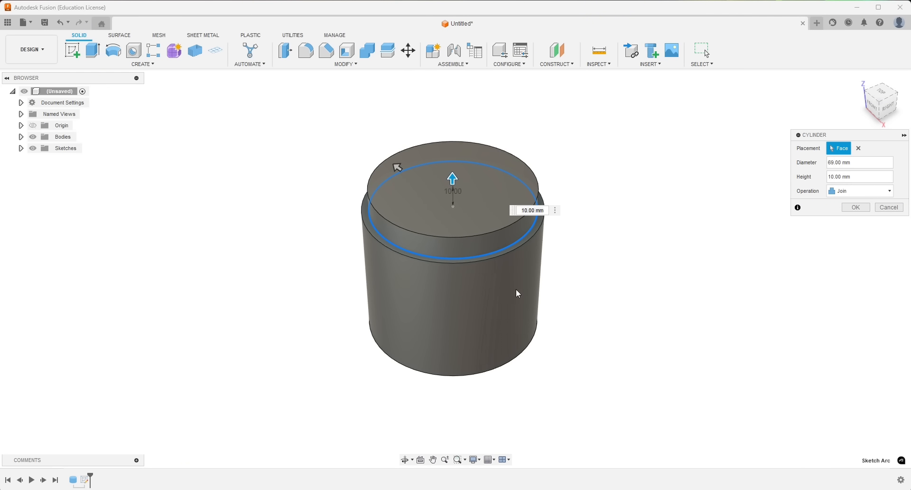
left_click(859, 208)
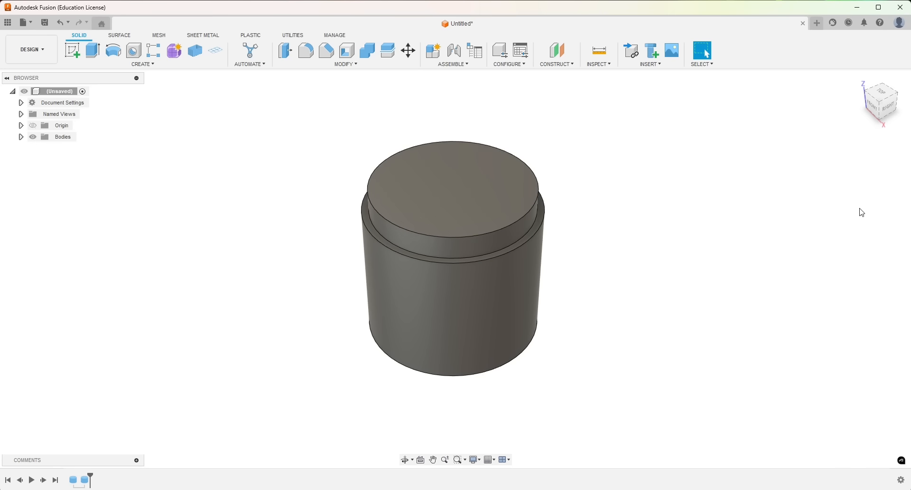
Expand the bodies list, then hide and reshow Body1 to check whether both cylinders form one body
left_click(20, 138)
left_click(41, 149)
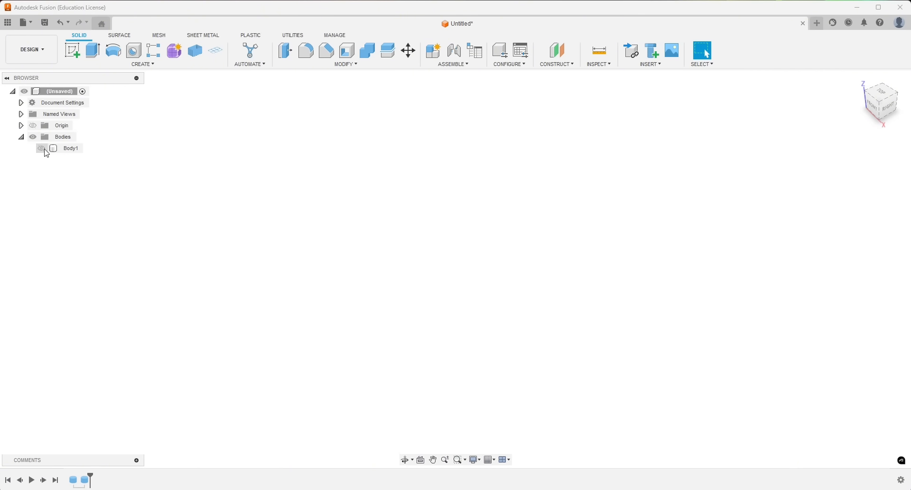
left_click(46, 151)
Shell the body from its topmost face with an inside thickness of 2 mm
mouse_move(244, 265)
middle_mouse_down("shift")
mouse_move(252, 252)
mouse_move(253, 259)
middle_mouse_up("shift")
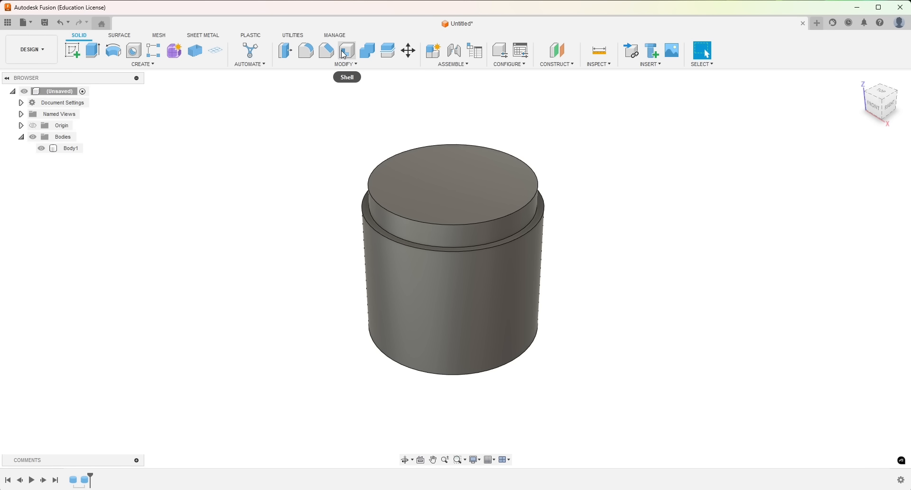
left_click(446, 191)
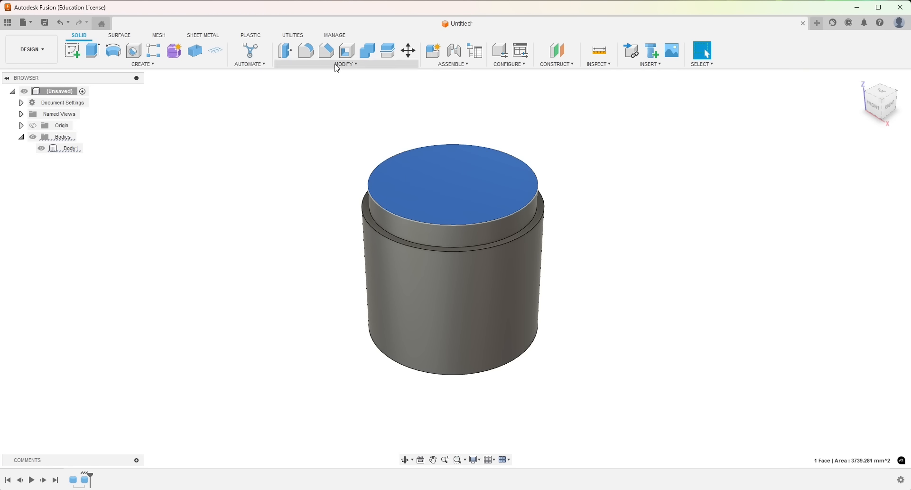
left_click(344, 56)
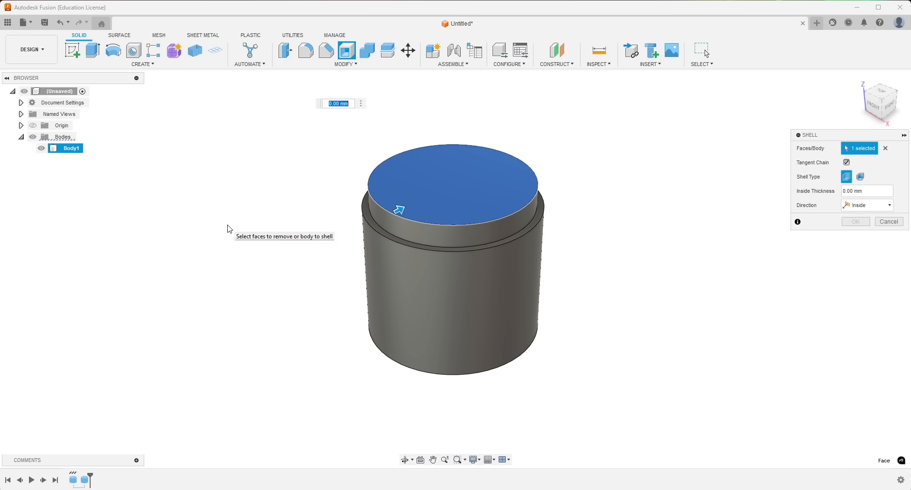
type("2")
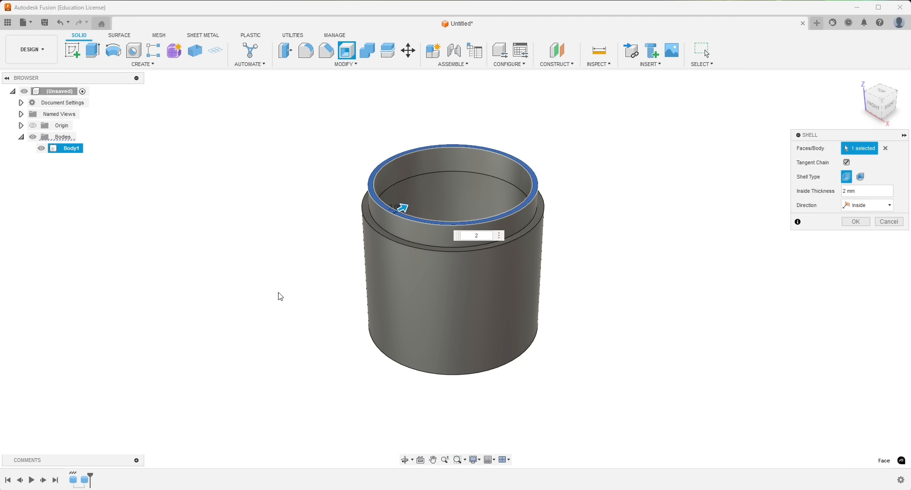
middle_click_drag(612, 280, 634, 274, "shift")
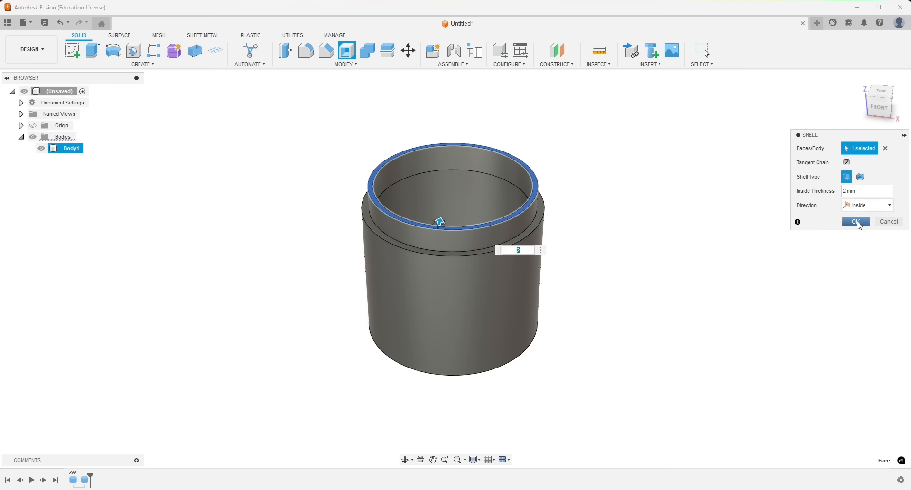
left_click(855, 221)
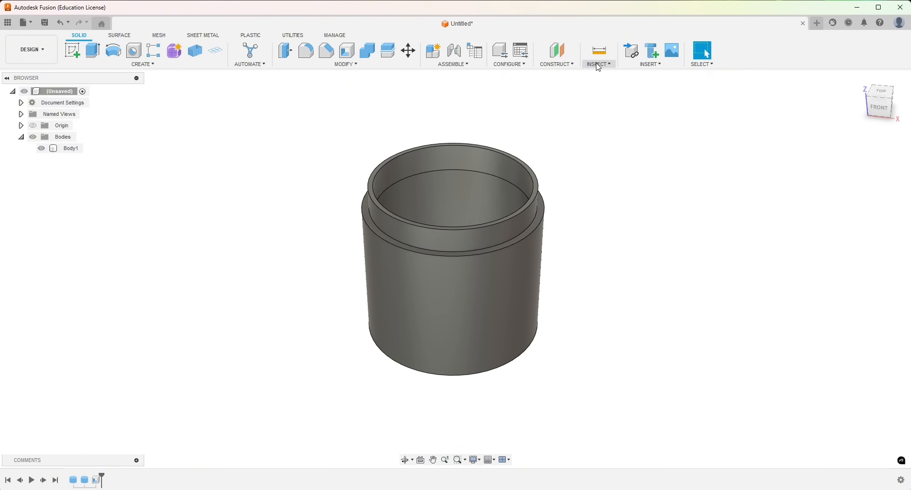
Create a section analysis through the container on the XZ plane, flipped to expose the interior
left_click(599, 66)
left_click(600, 66)
left_click(600, 65)
left_click(602, 160)
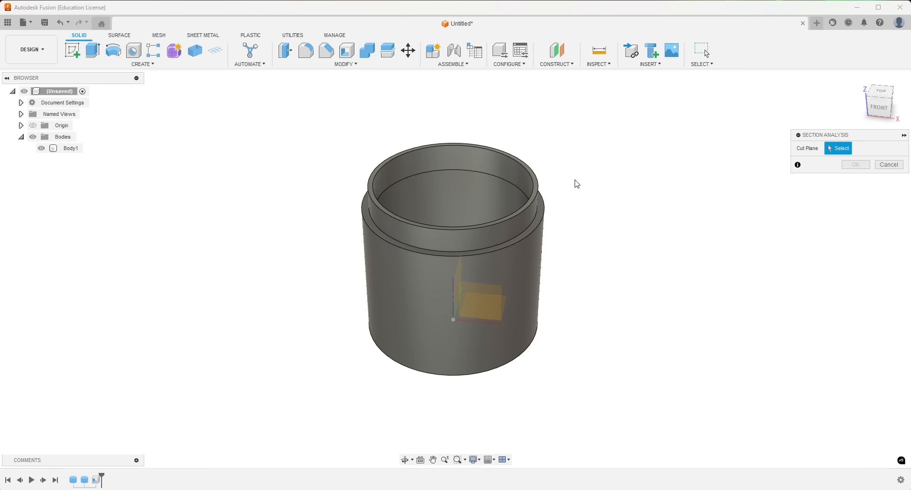
middle_click_drag(546, 307, 504, 302, "shift")
left_click(477, 308)
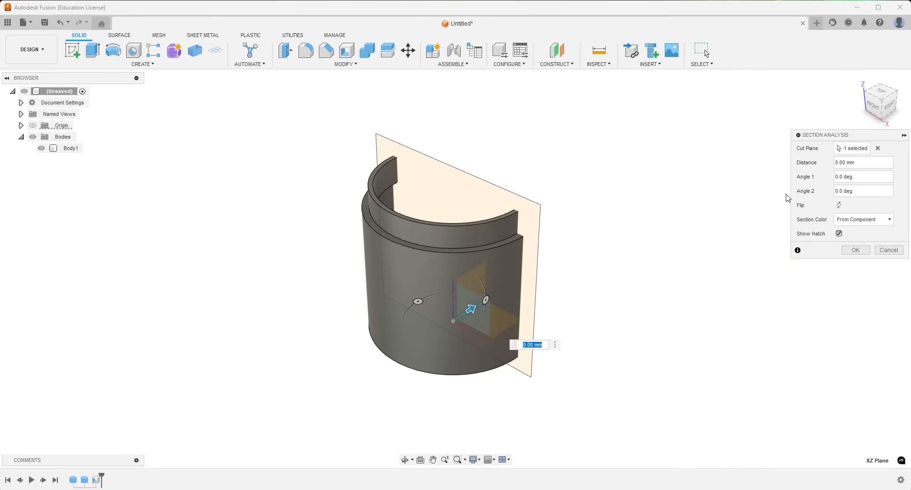
left_click(839, 206)
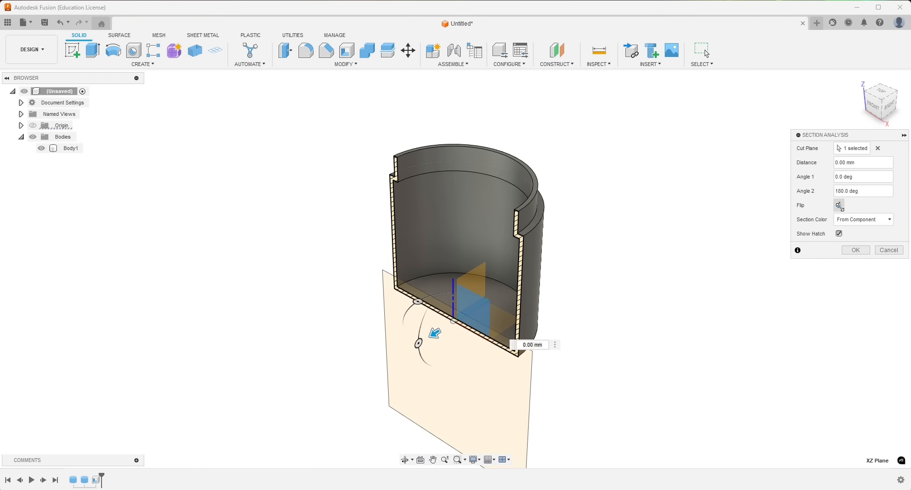
left_click(853, 250)
middle_click_drag(408, 286, 442, 265, "shift")
scroll(428, 308, "up", 3)
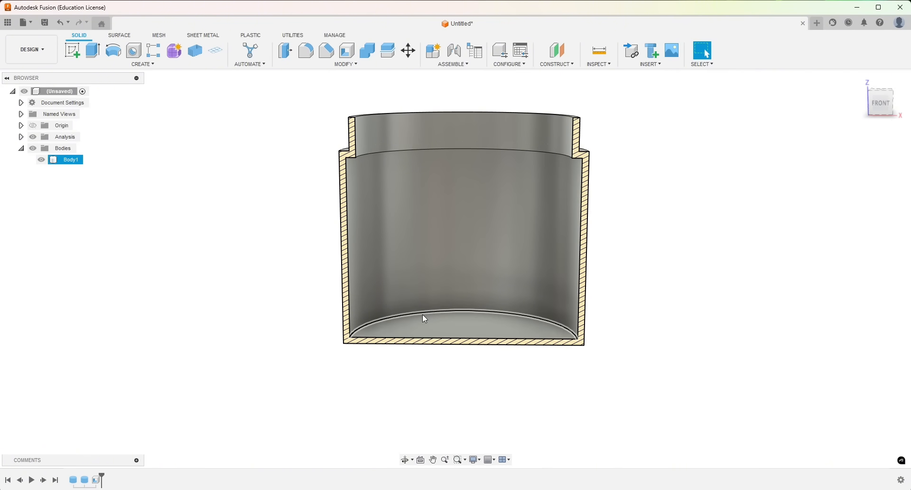
middle_click_drag(422, 314, 402, 158, "shift")
left_click(388, 308)
left_click(359, 181, "shift")
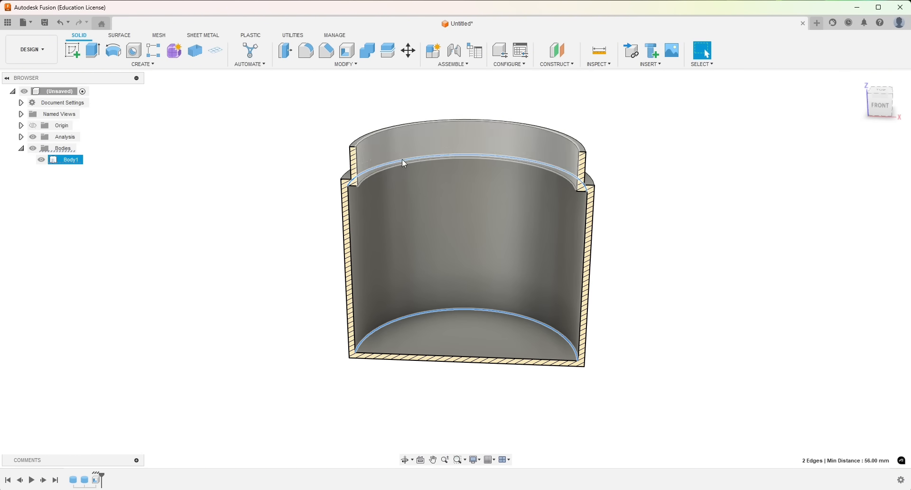
left_click(283, 272)
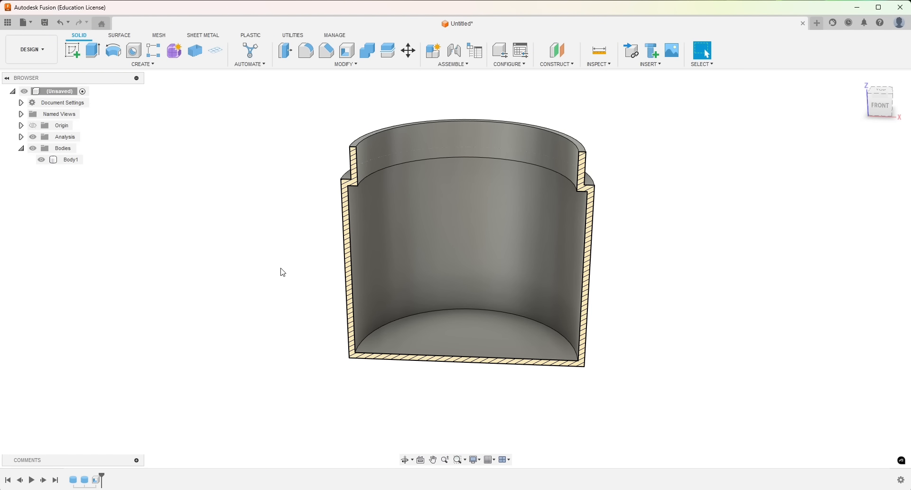
Chamfer the inner bottom edge and the inner edge beneath the shoulder with an equal distance of 3 mm
left_click(416, 312)
middle_click_drag(434, 340, 362, 215, "shift")
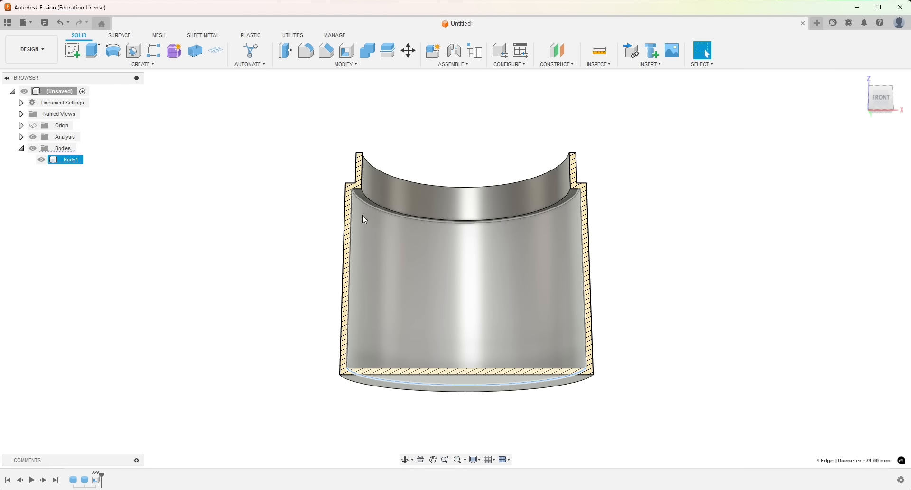
left_click(363, 201, "shift")
middle_click_drag(281, 236, 431, 298, "shift")
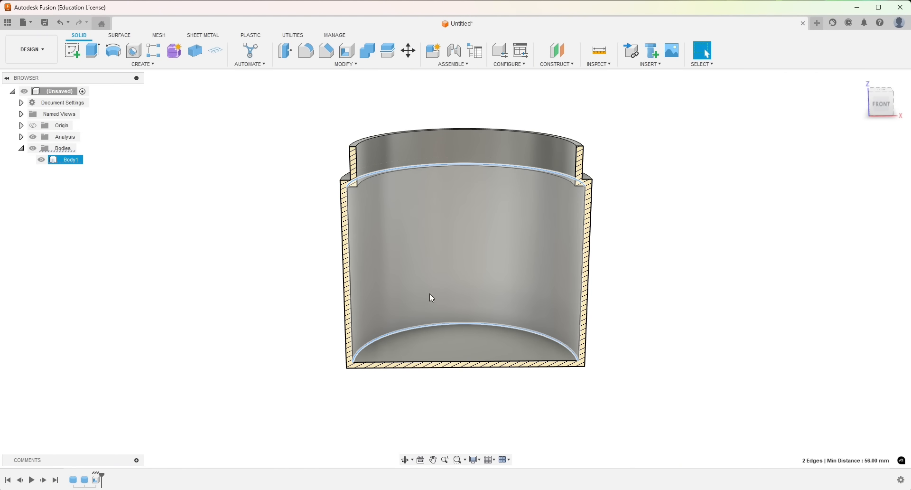
left_click(326, 51)
type("3")
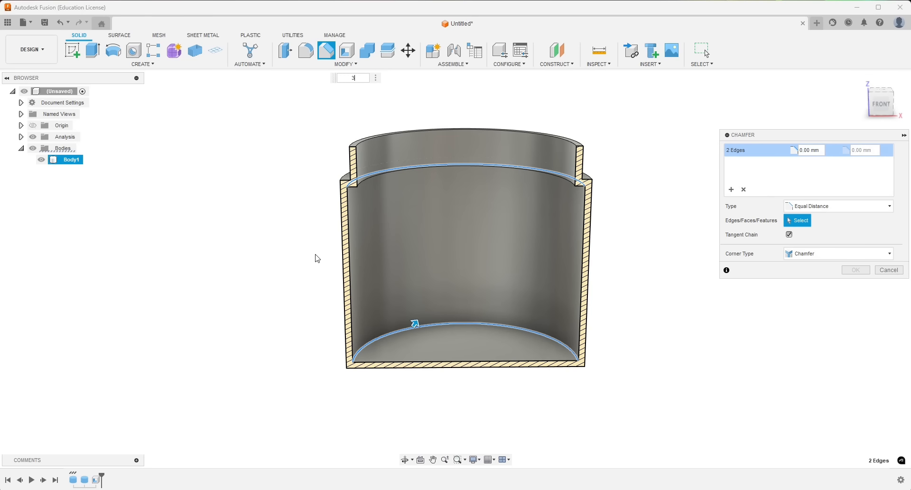
left_click(863, 272)
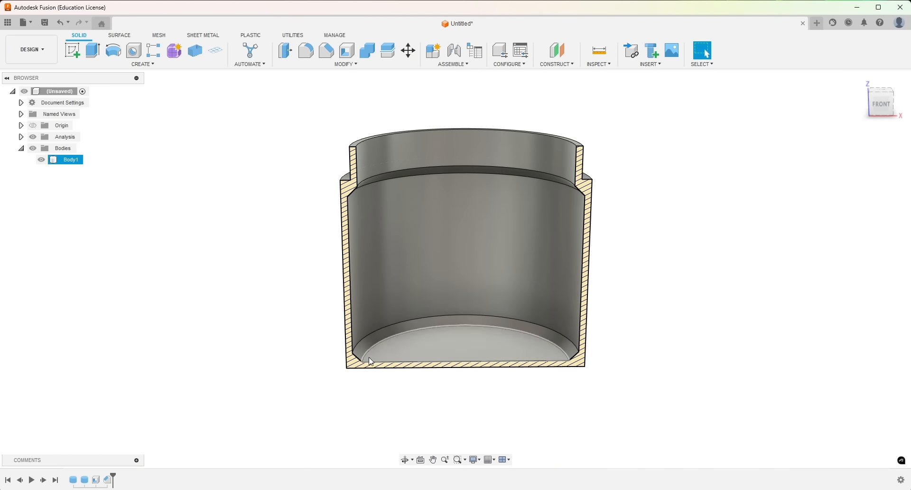
left_click(564, 380)
left_click(568, 368)
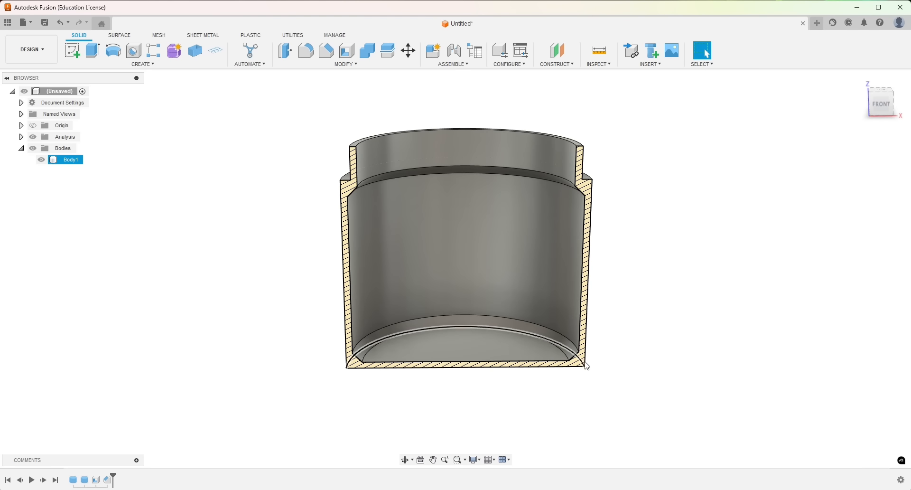
Inspect the chamfers in the cutaway and hide the section analysis to show the complete container
middle_click_drag(423, 305, 449, 280, "shift")
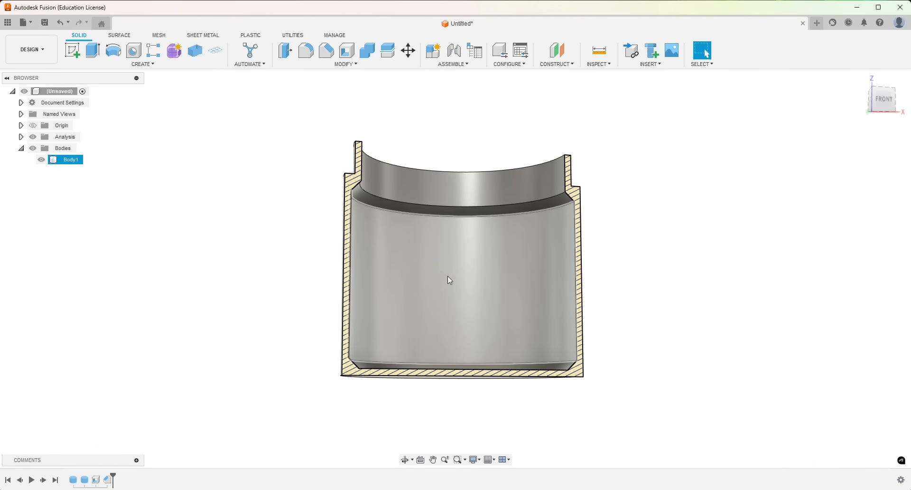
scroll(365, 191, "down", 2)
scroll(364, 189, "up", 5)
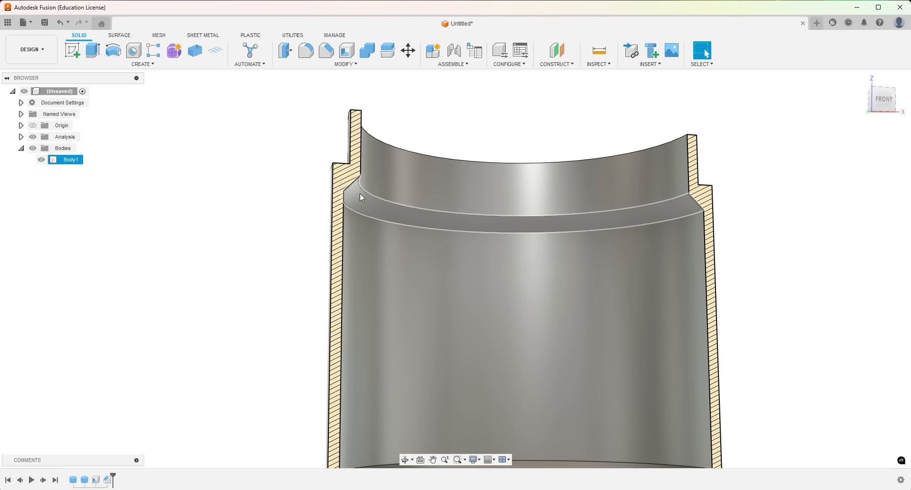
middle_click_drag(468, 252, 456, 270, "shift")
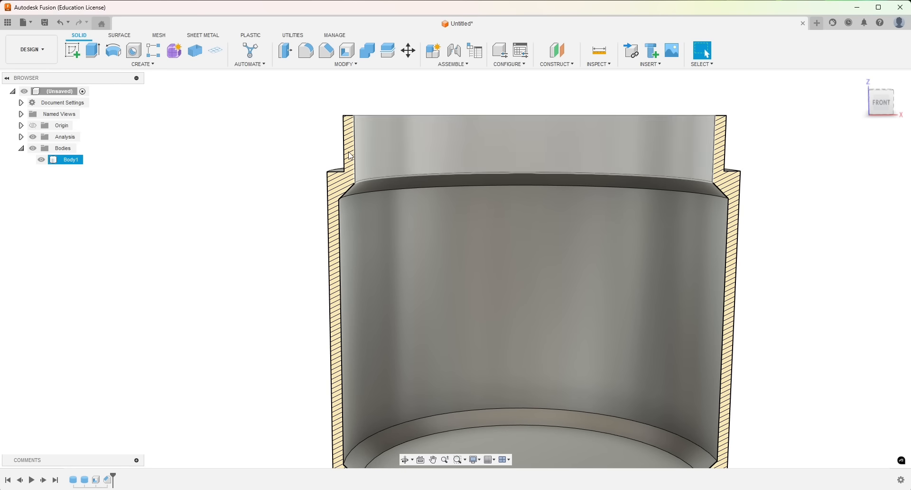
left_click(256, 236)
scroll(256, 219, "down", 2)
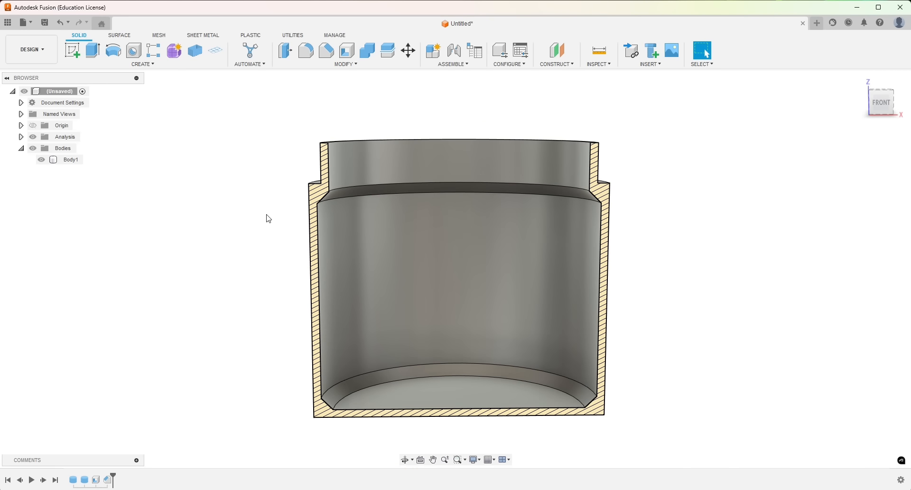
left_click(32, 137)
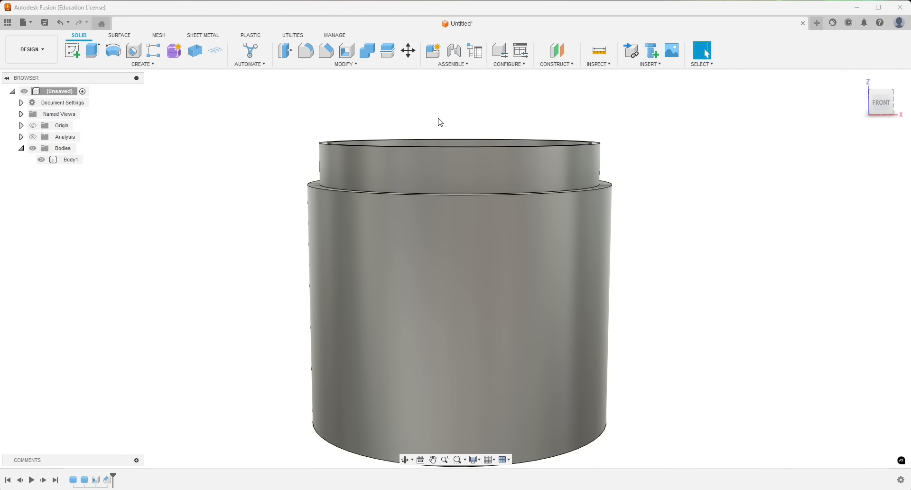
scroll(332, 147, "up", 1)
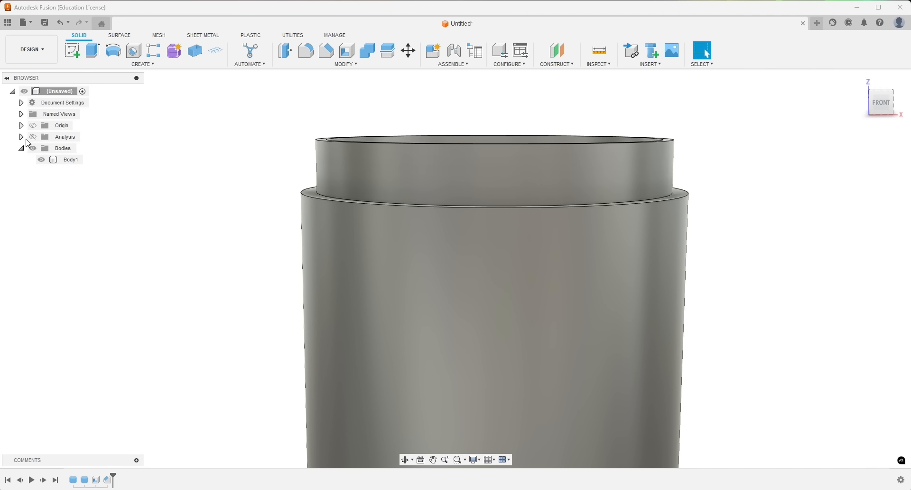
Expand the analysis folder to find the section entry, toggle the folder's visibility on and off, and collapse it
left_click(21, 137)
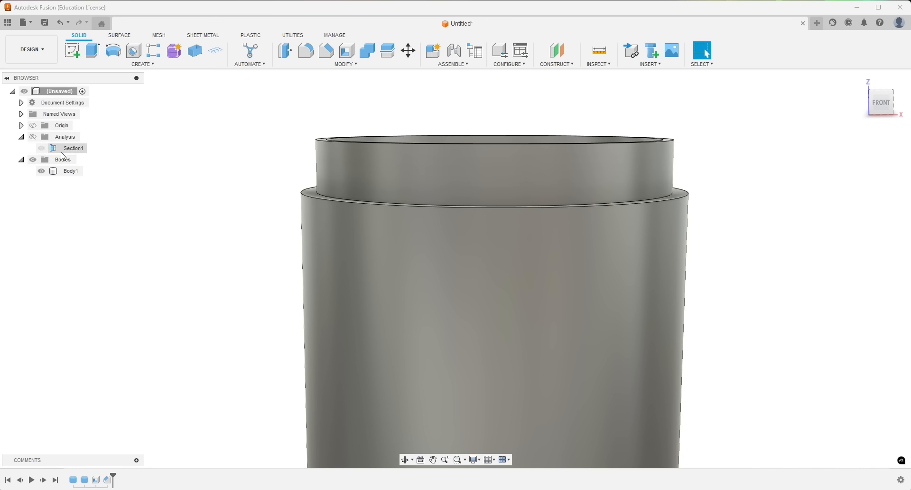
left_click(44, 149)
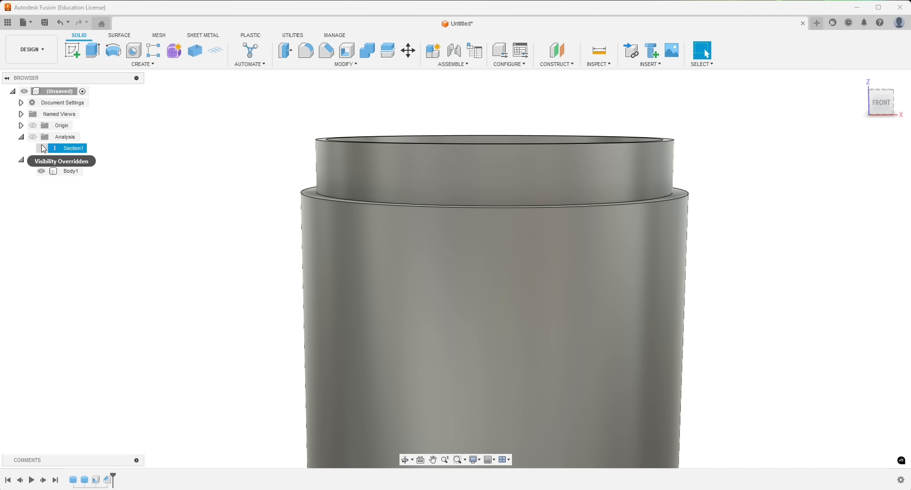
left_click(33, 137)
left_click(34, 138)
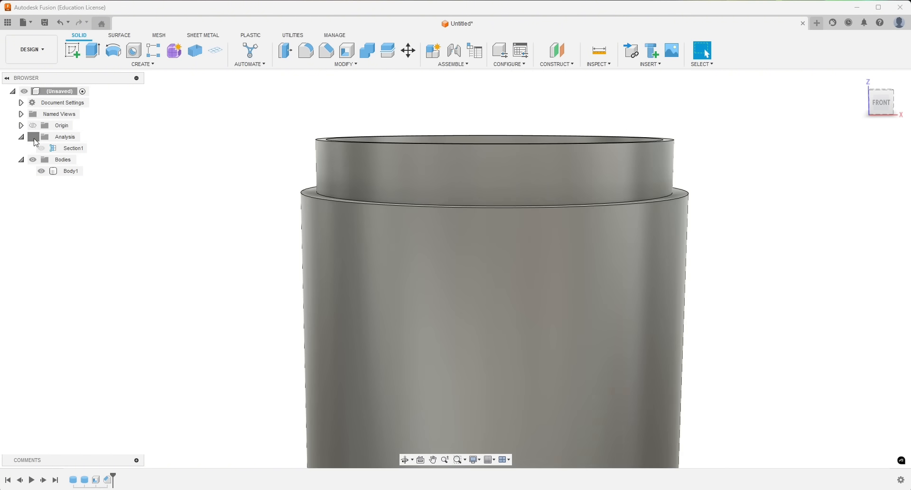
left_click(33, 138)
left_click(32, 137)
left_click(21, 137)
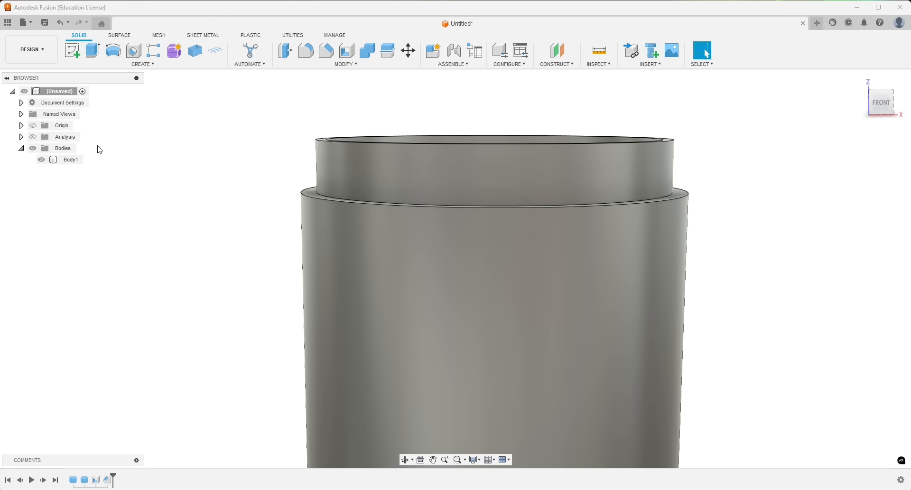
Select the neck's upper outer edge and the edge where the neck meets the shoulder for inspection, and clear the selection
scroll(375, 188, "down", 4)
middle_click_drag(256, 166, 236, 199, "shift")
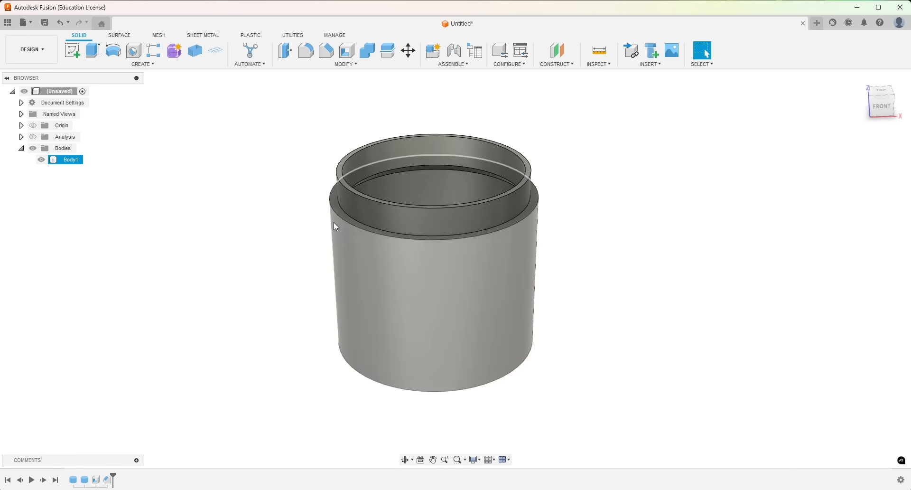
left_click(349, 190)
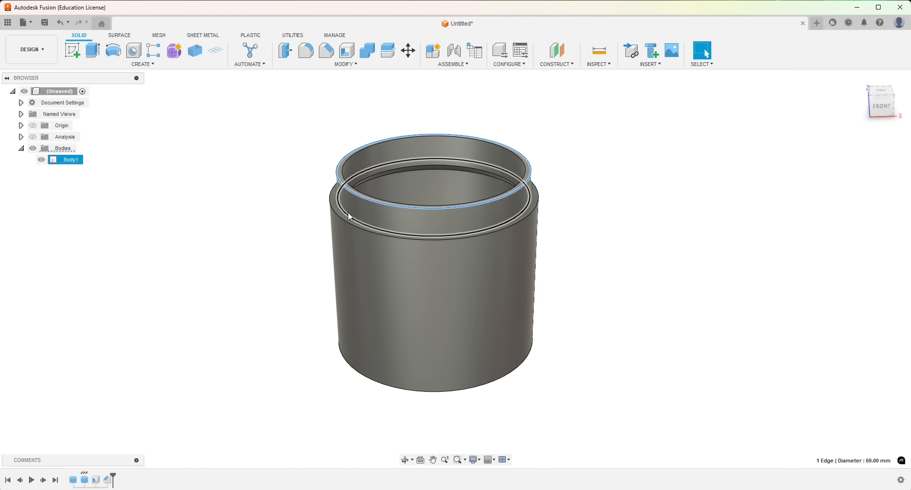
left_click(349, 213, "ctrl")
left_click(265, 225)
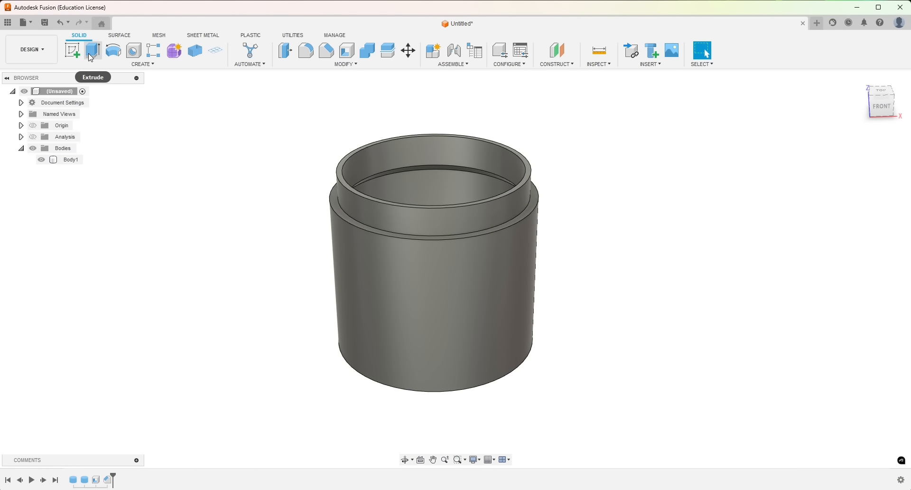
Place a new cylinder on the container's shoulder face, centred on the axis, with a diameter of 75 mm matching the outer edge
left_click(143, 64)
left_click(114, 201)
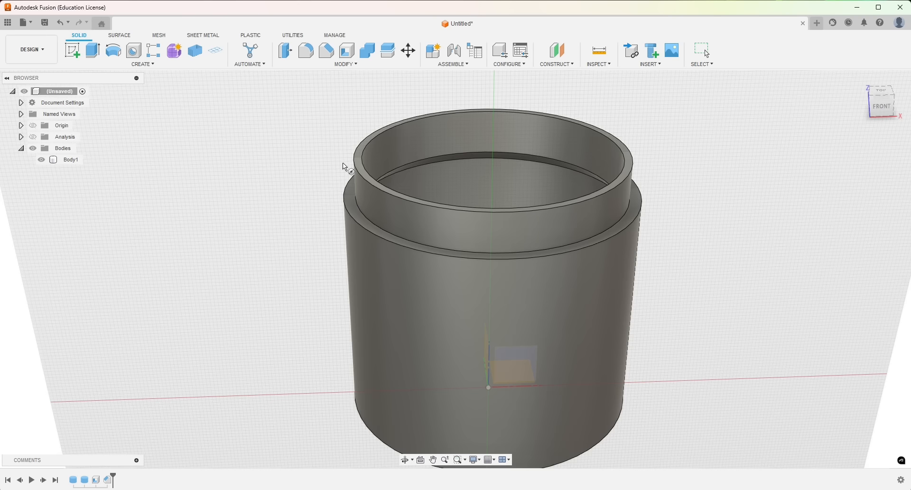
left_click(351, 208)
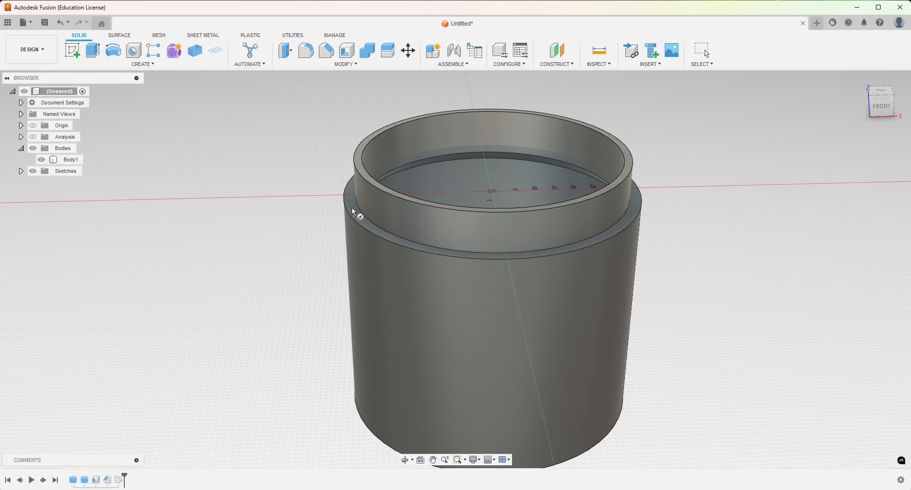
left_click(491, 190)
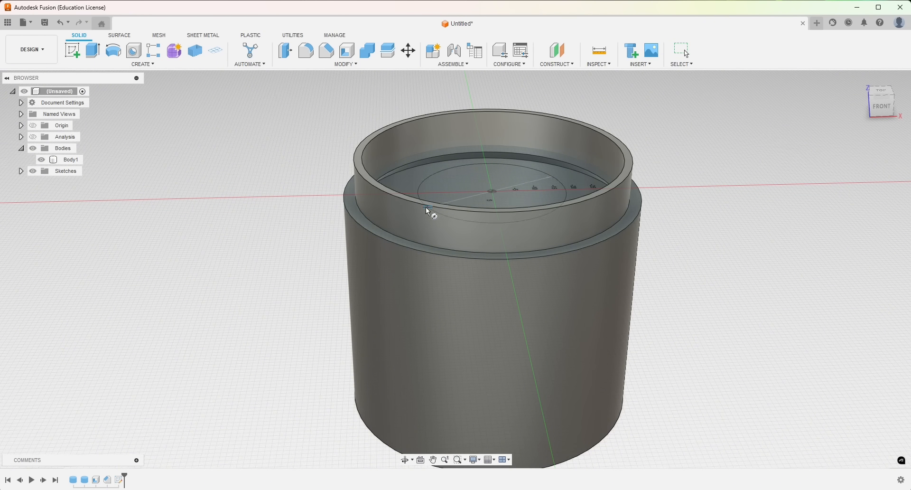
left_click(363, 226)
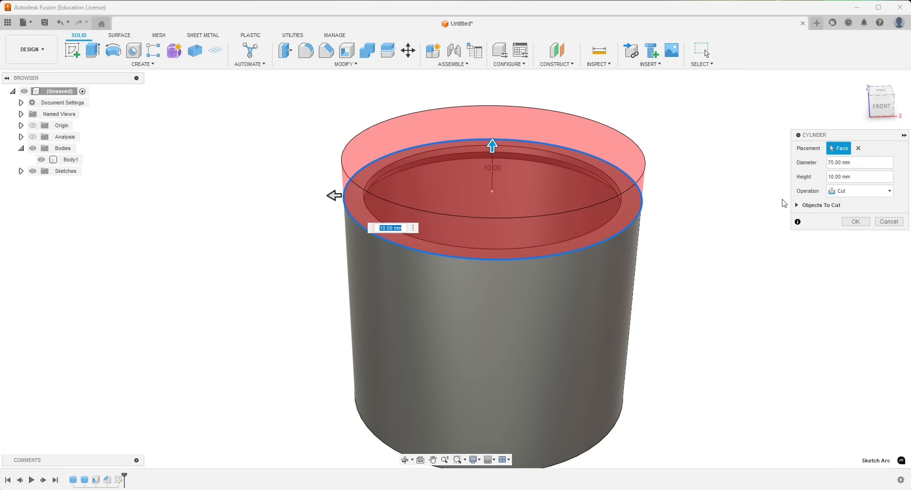
Make the cylinder a new body with a height of 13 mm
left_click(849, 190)
left_click(851, 232)
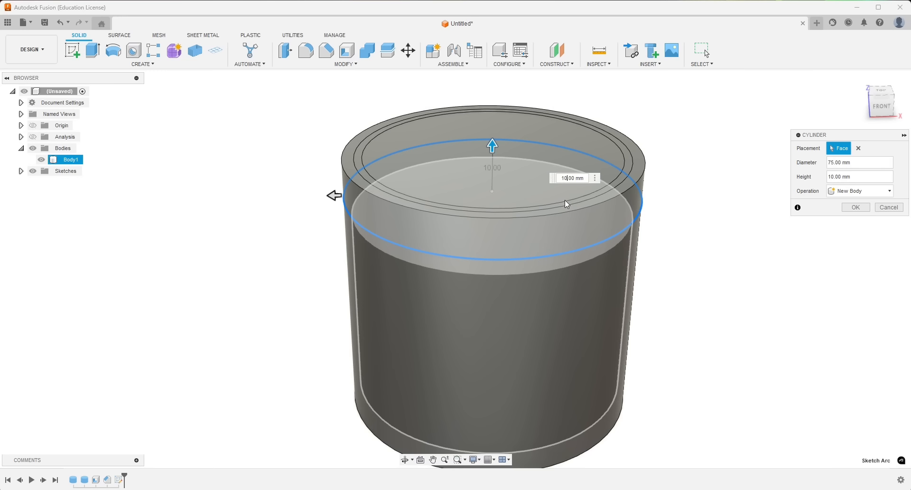
key("BackSpace")
type("3")
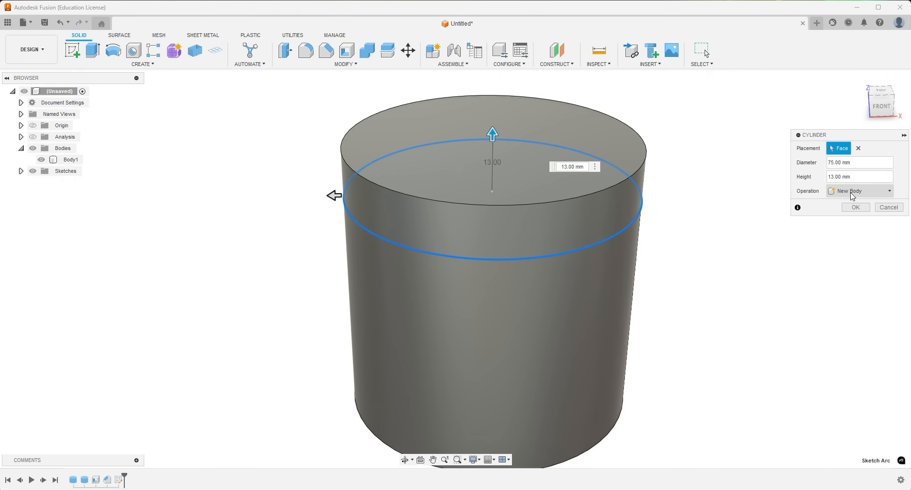
left_click(856, 209)
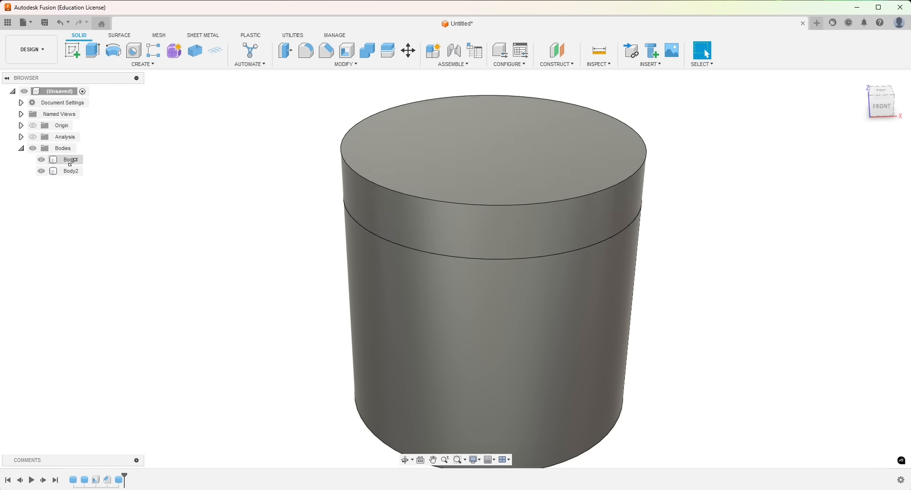
Rename the container body as Base and the new cylinder body as Lid
left_click(71, 160)
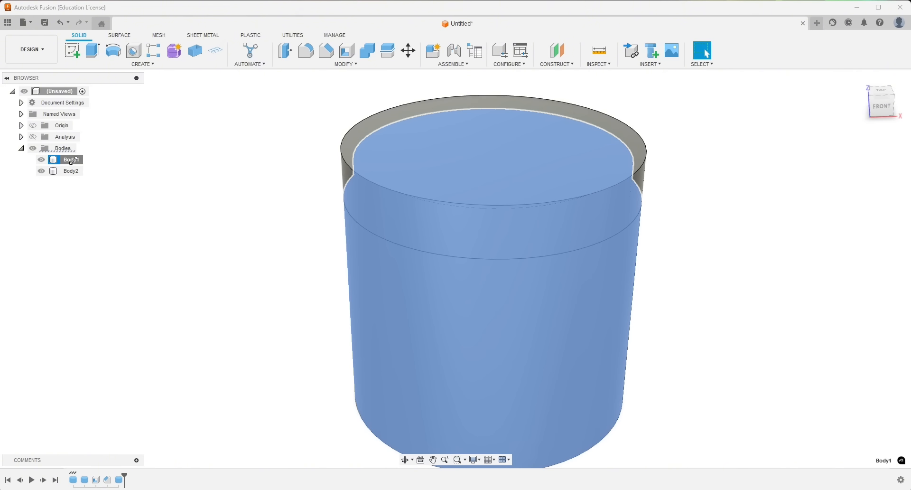
double_click(73, 160)
type("Base")
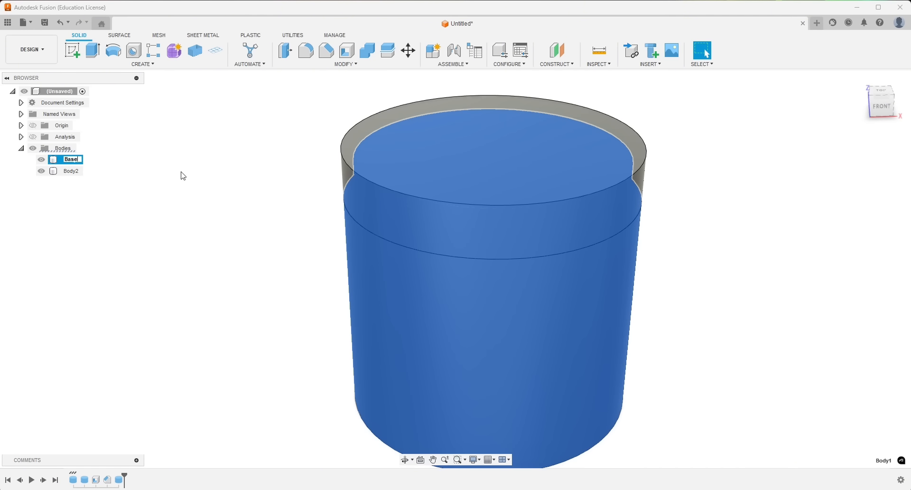
key("Return")
left_click(71, 172)
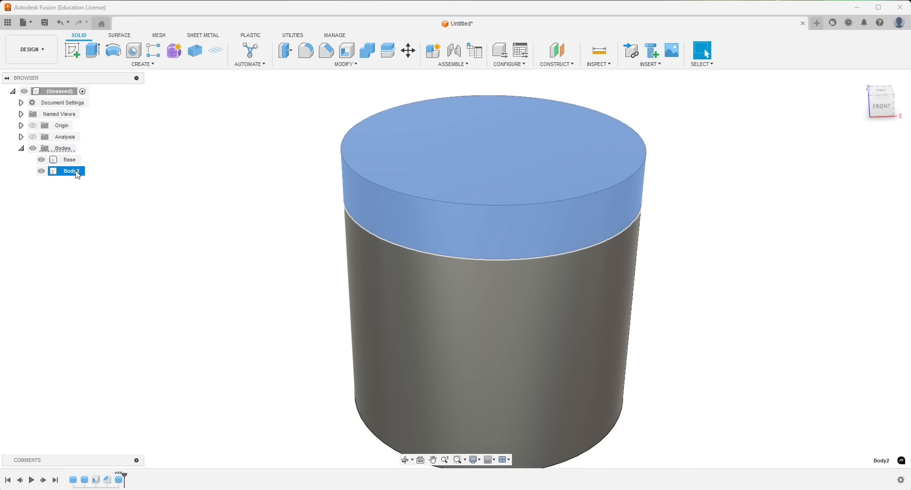
double_click(76, 172)
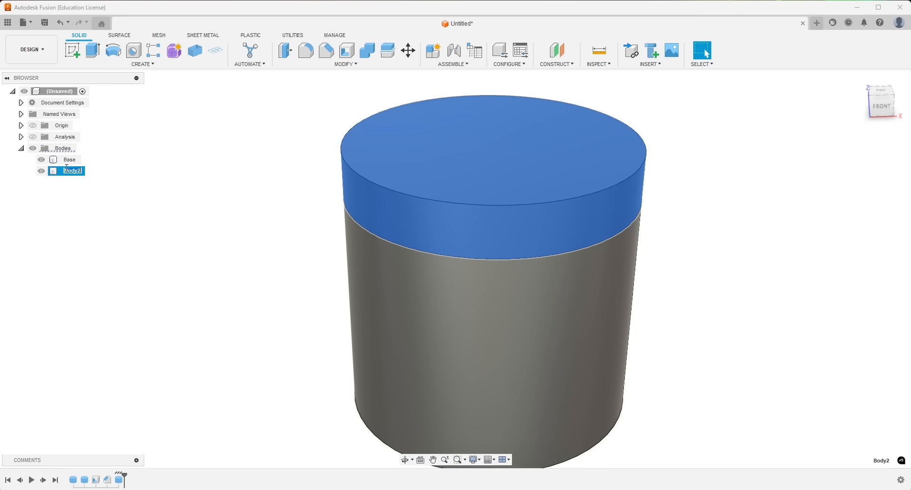
type("Lid")
Hide the base and shell the lid from its underside with an inside thickness of 2 mm
left_click(42, 160)
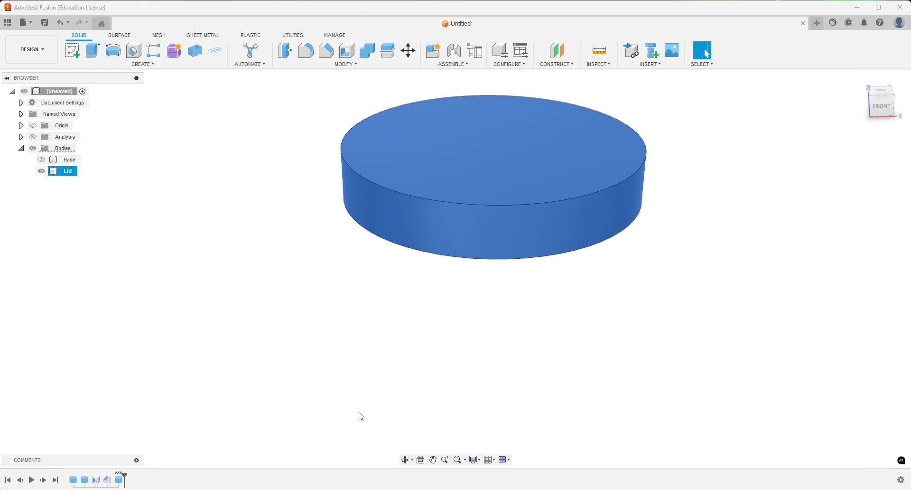
middle_click_drag(356, 404, 349, 347, "shift")
left_click(304, 242)
middle_click_drag(299, 234, 276, 239, "shift")
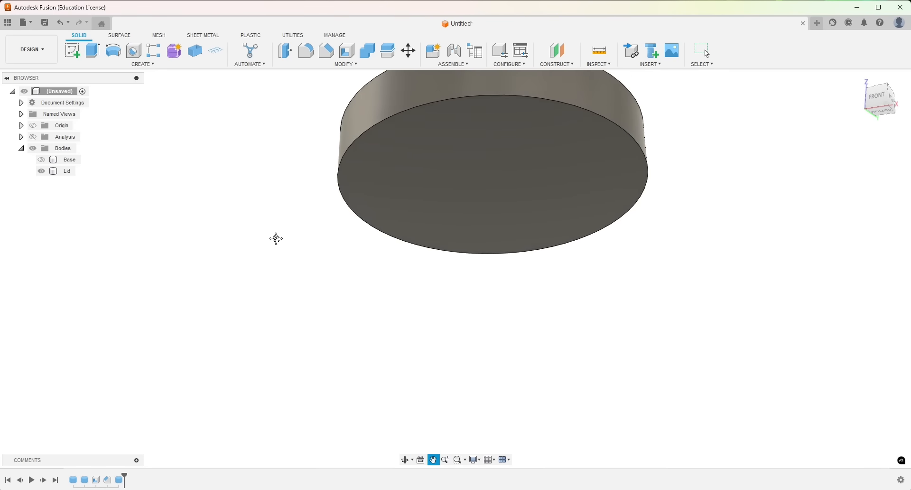
key("Escape")
left_click(434, 233)
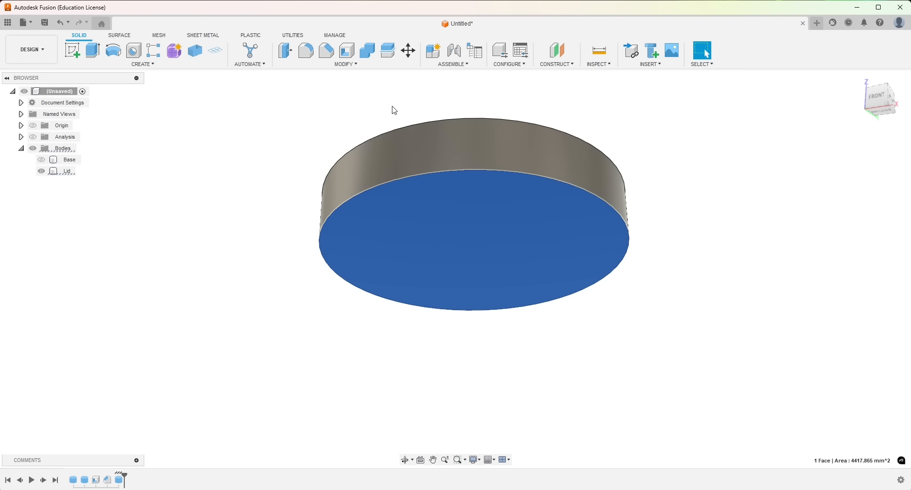
left_click(346, 51)
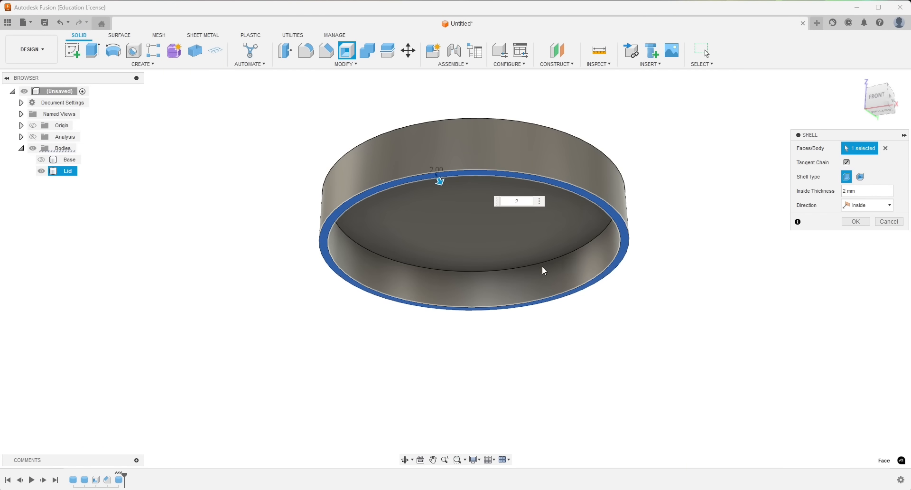
left_click(852, 222)
Show the base and the section analysis, and examine the gap between the lid and the container's neck
left_click(41, 159)
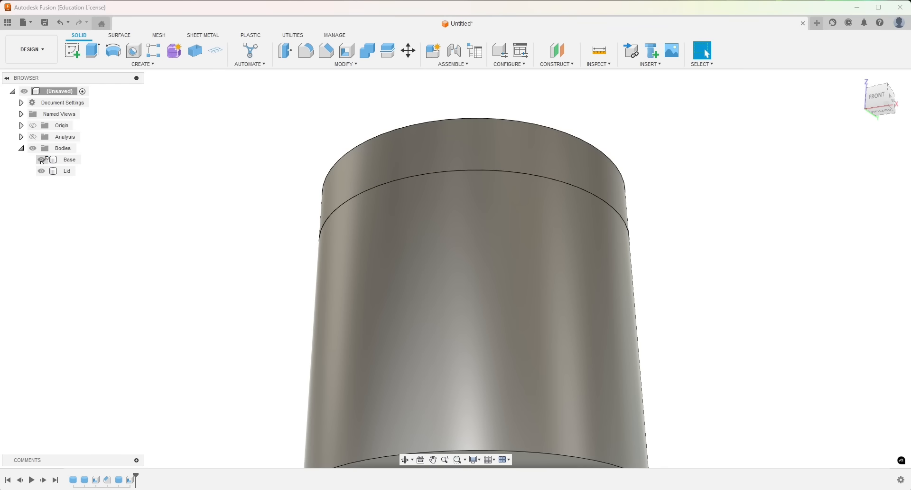
middle_click_drag(237, 194, 242, 230, "shift")
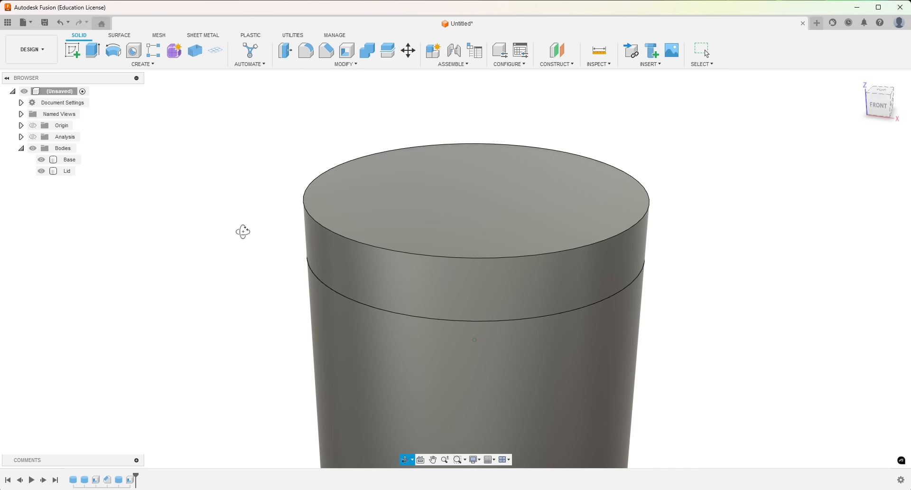
left_click(291, 185)
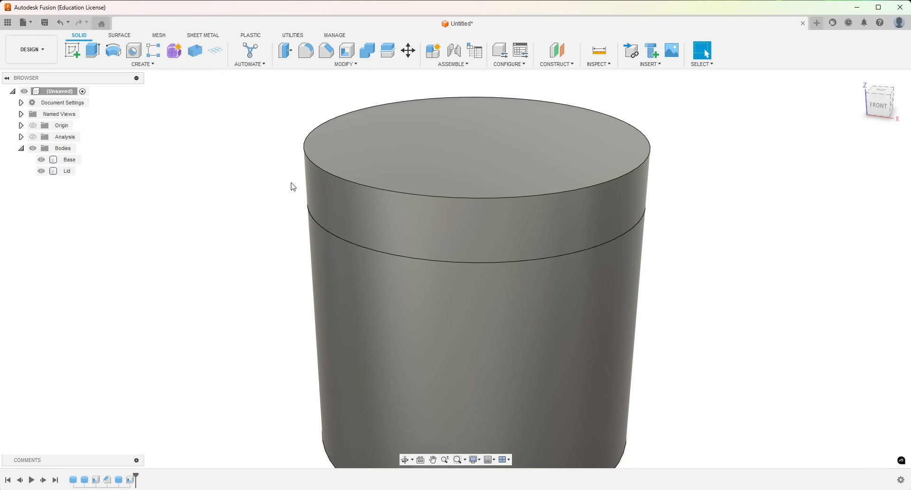
left_click(33, 136)
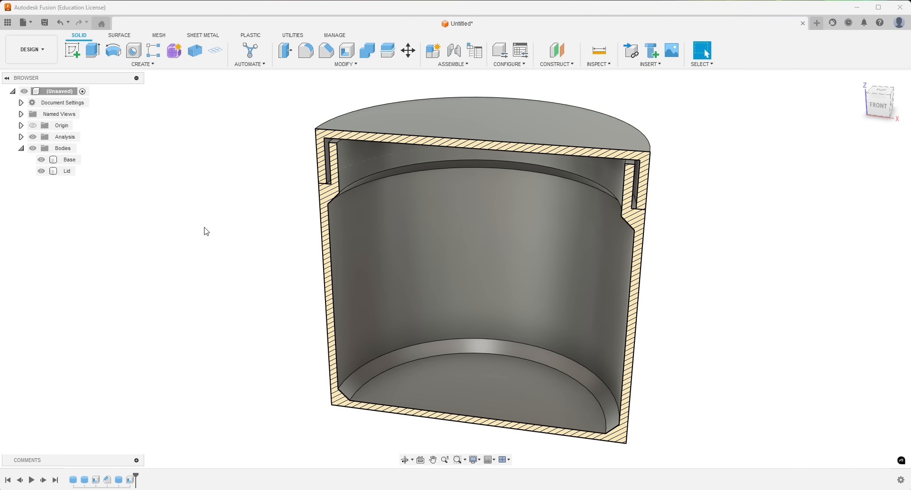
middle_click_drag(207, 231, 240, 215, "shift")
left_click(314, 190)
left_click(280, 200)
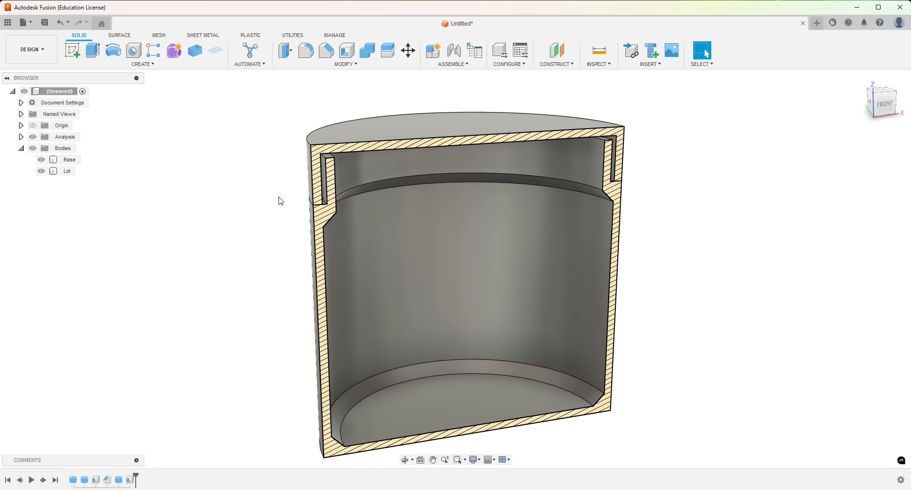
scroll(326, 155, "up", 5)
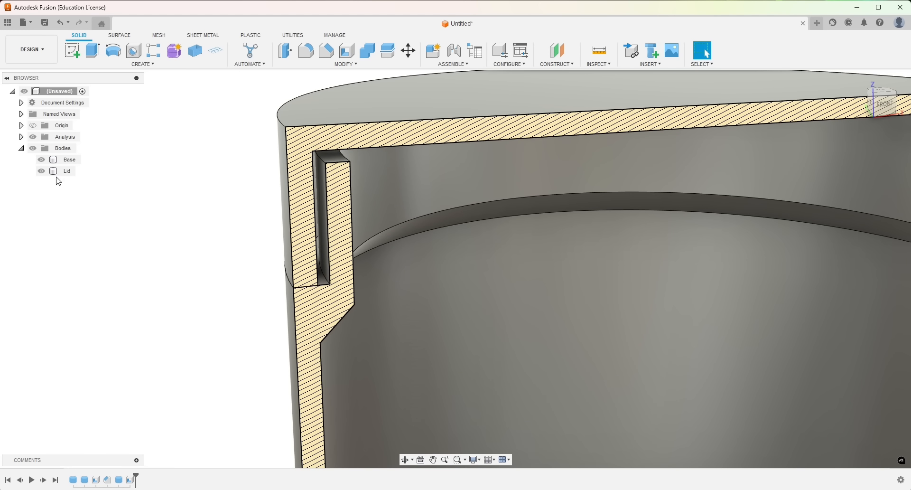
Toggle the lid off and back on, and examine in section how it seats on the container's shoulder around the neck
left_click(41, 171)
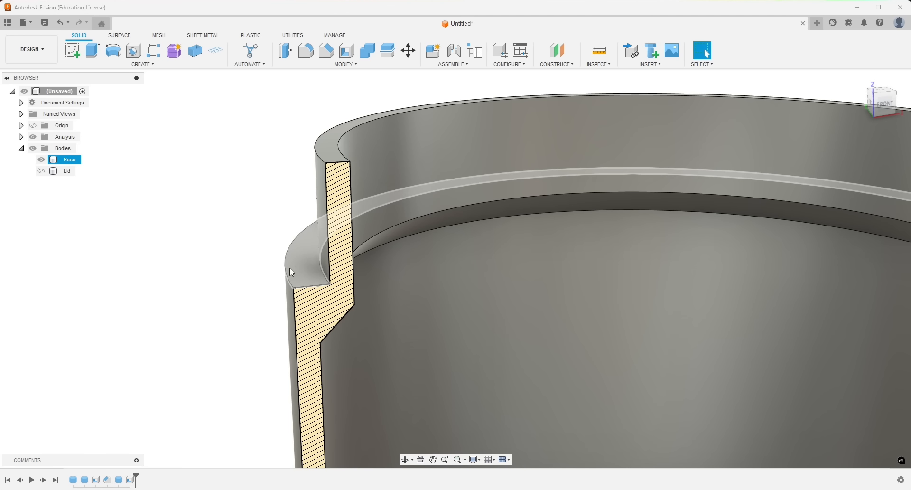
left_click(42, 171)
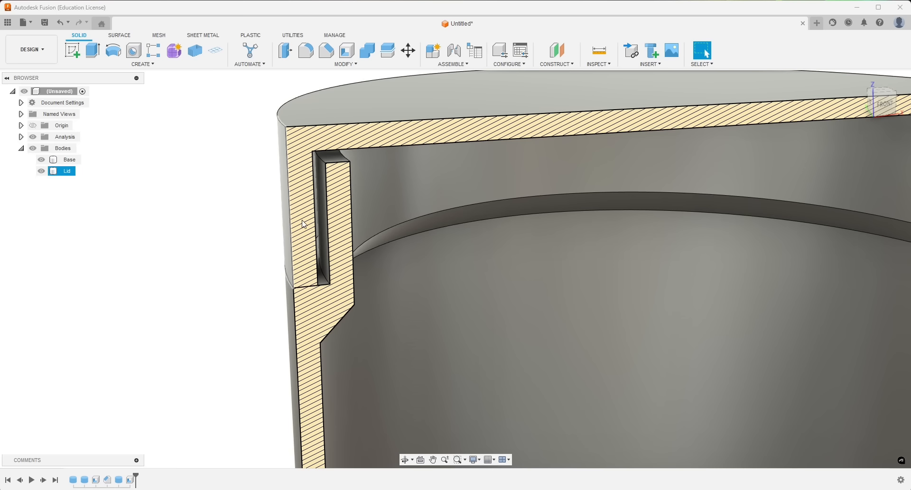
left_click(198, 246)
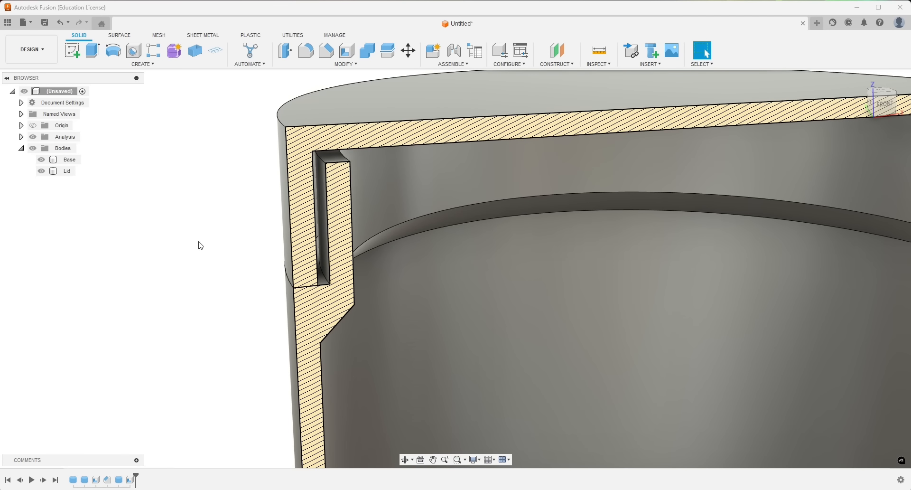
middle_click_drag(198, 246, 188, 241, "shift")
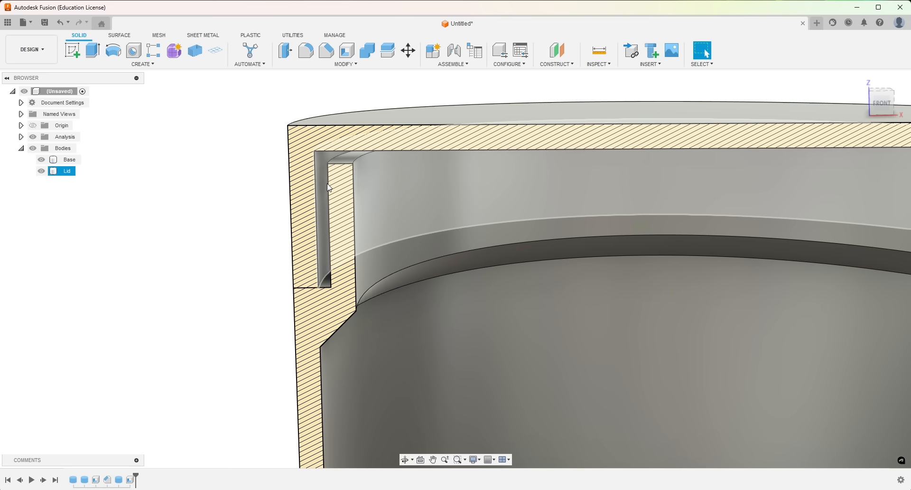
key("F6")
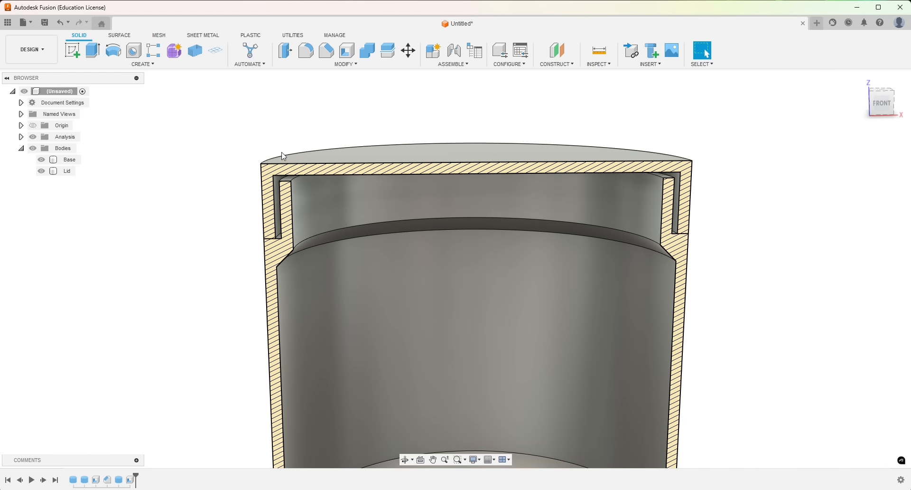
Hide the lid and the section analysis so only the complete base is displayed
left_click(43, 171)
middle_click_drag(194, 155, 241, 166, "shift")
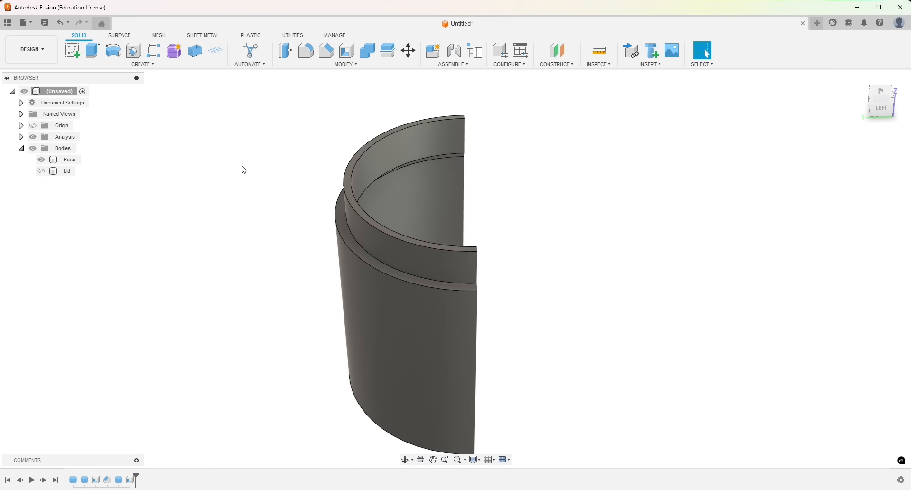
left_click(38, 137)
middle_click_drag(191, 236, 193, 216, "shift")
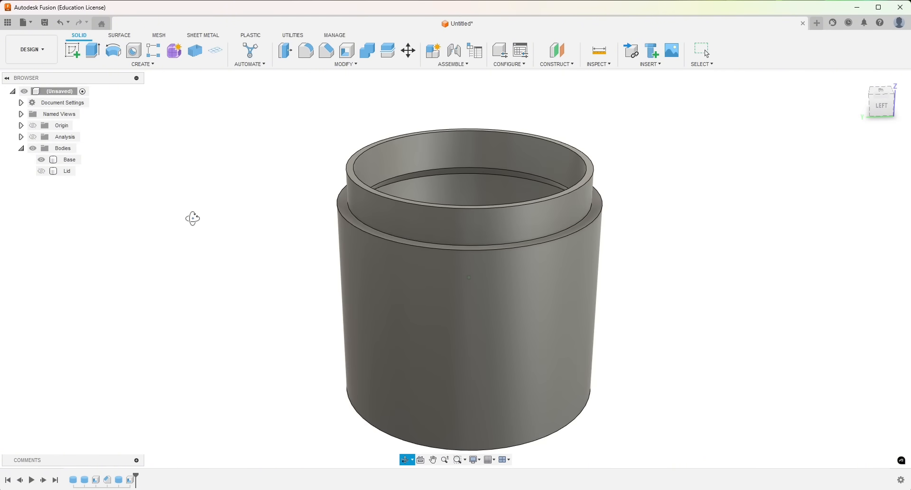
left_click(143, 64)
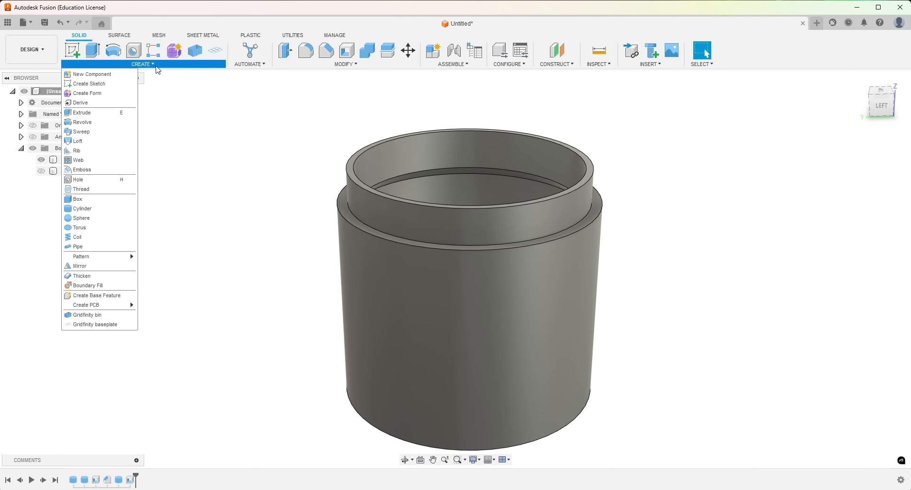
left_click(199, 102)
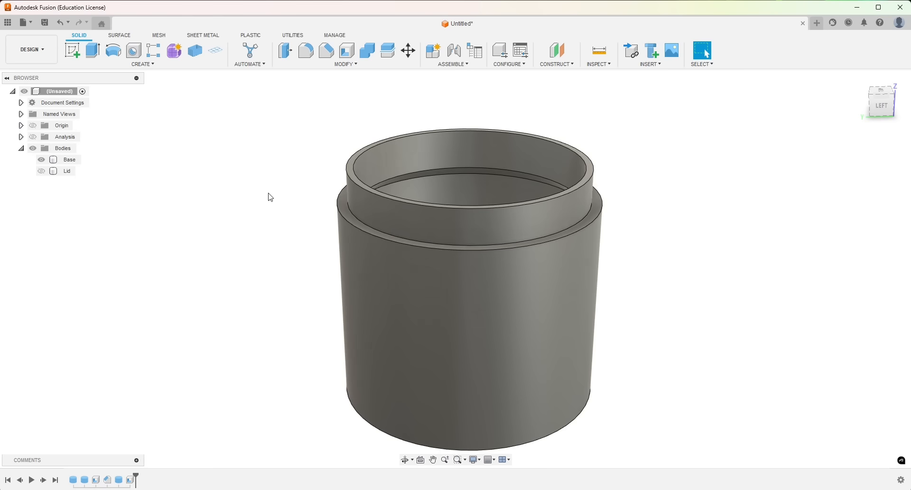
Check the diameter of the neck's outer rim edge and examine the neck and shoulder from several angles
middle_click_drag(268, 193, 266, 203, "shift")
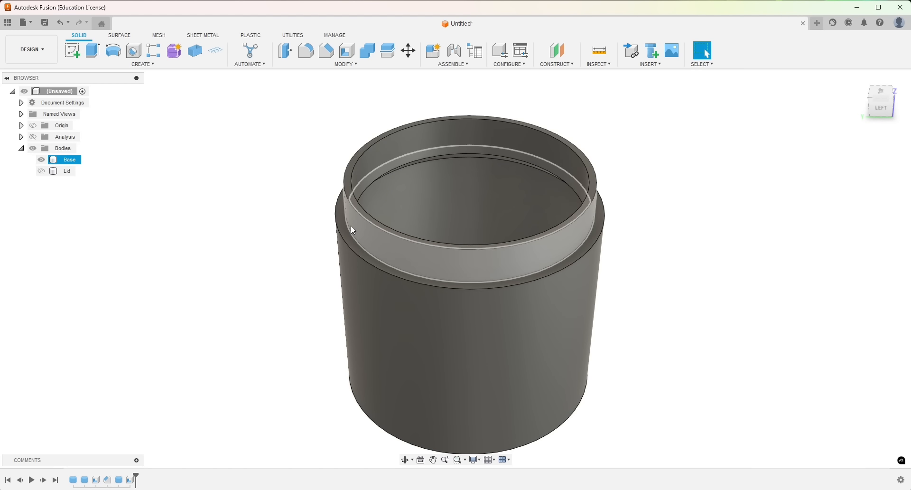
left_click(364, 217)
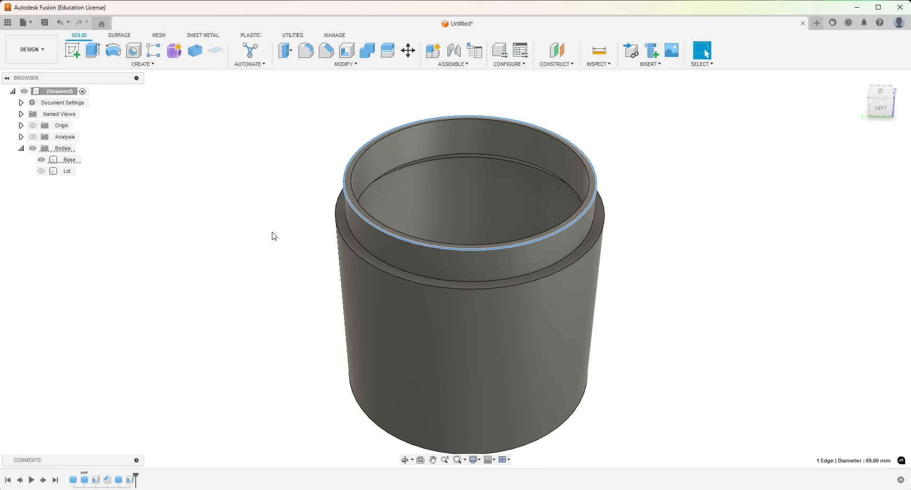
middle_click_drag(272, 231, 275, 210, "shift")
left_click(277, 212)
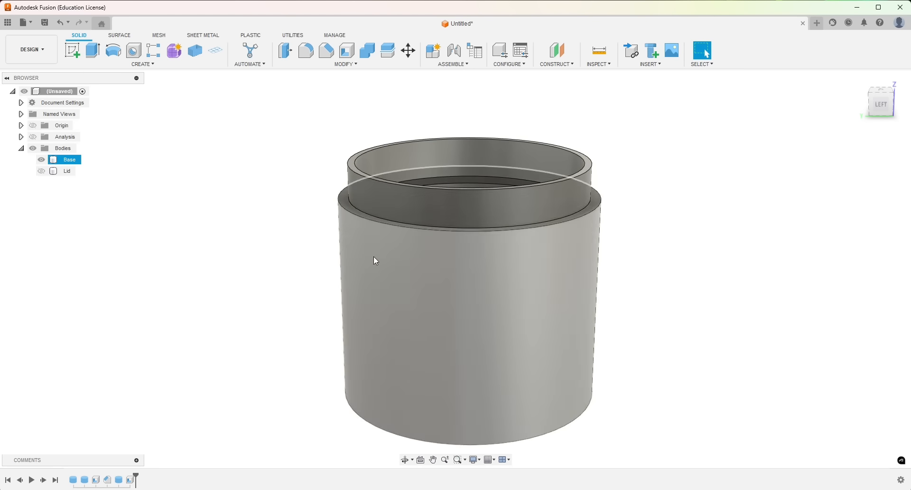
mouse_move(311, 286)
middle_mouse_down("shift")
mouse_move(310, 273)
mouse_move(309, 280)
middle_mouse_up("shift")
left_click(366, 245)
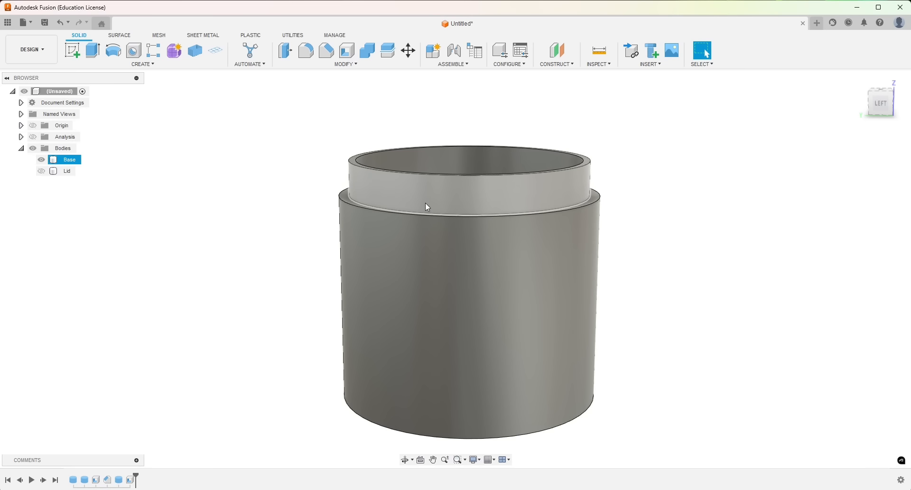
middle_click_drag(293, 193, 291, 212, "shift")
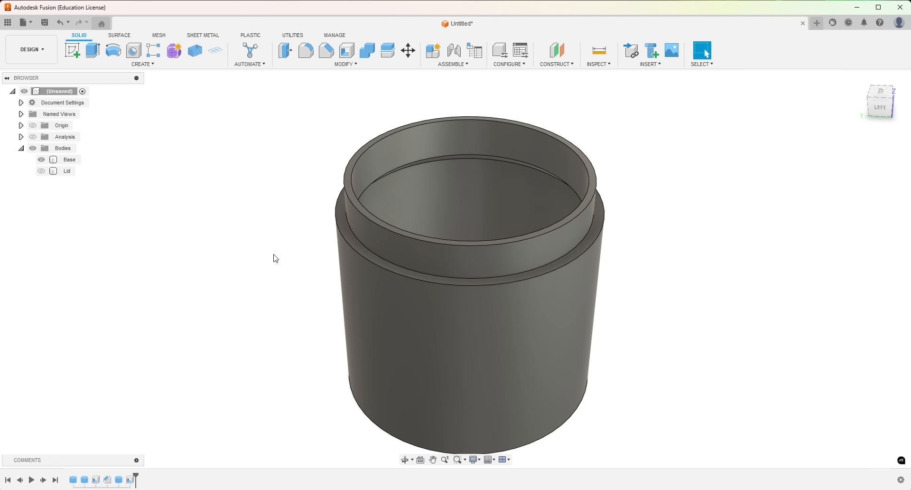
scroll(276, 258, "up", 2)
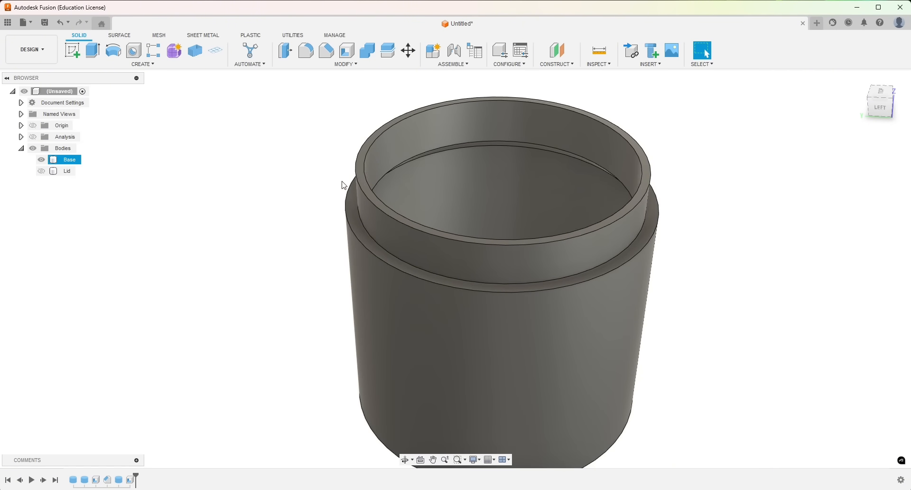
middle_click_drag(350, 199, 358, 183, "shift")
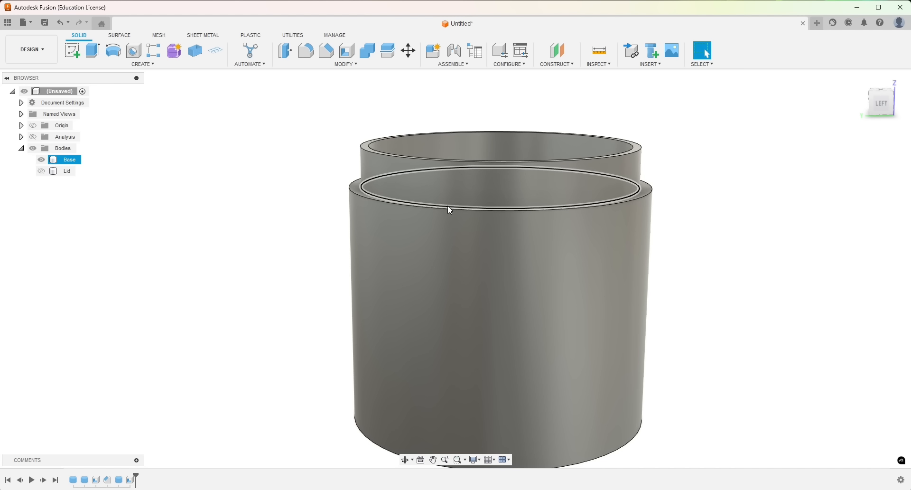
middle_click_drag(448, 205, 309, 196, "shift")
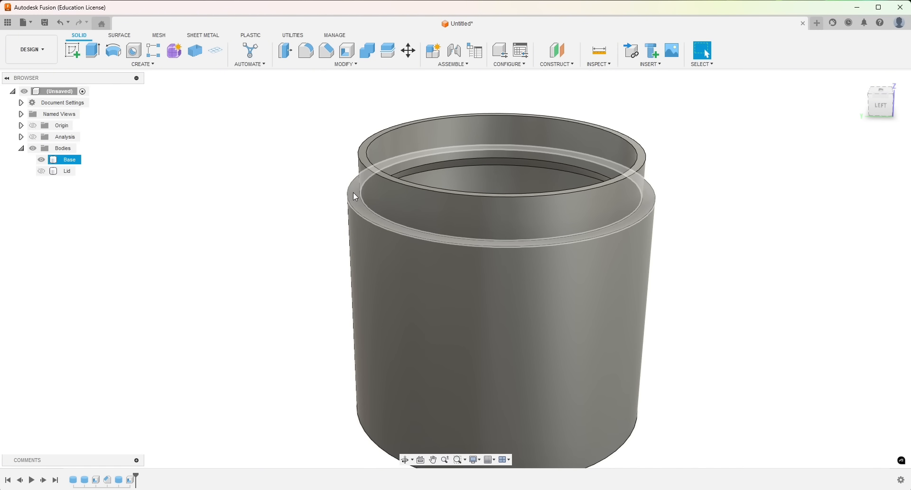
Create a construction plane offset 2 mm above the base's ring-shaped shoulder face
left_click(557, 49)
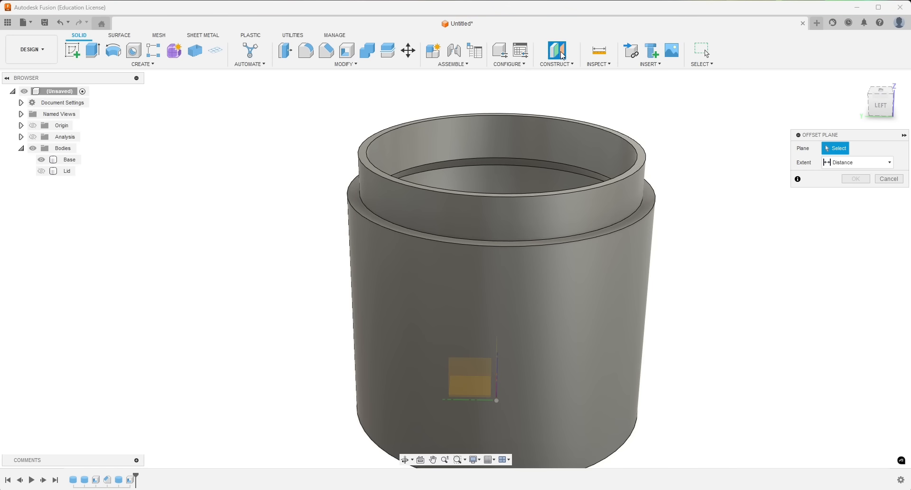
left_click(356, 200)
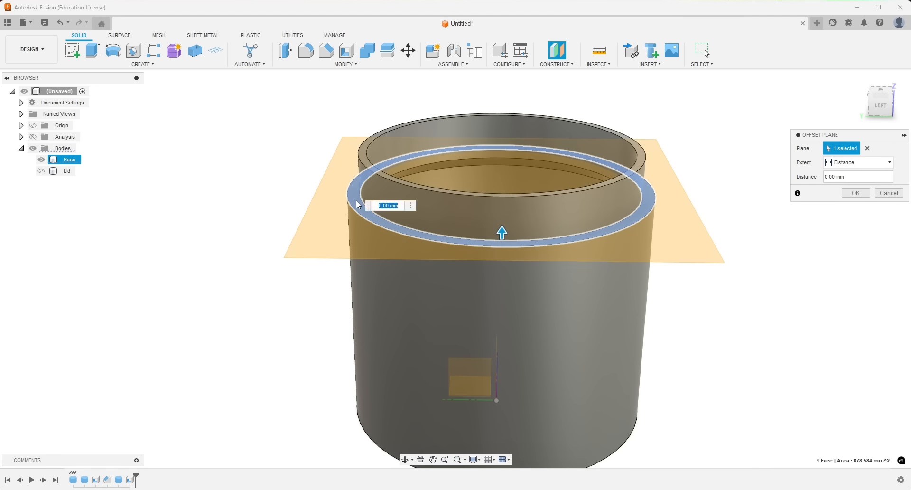
type("2")
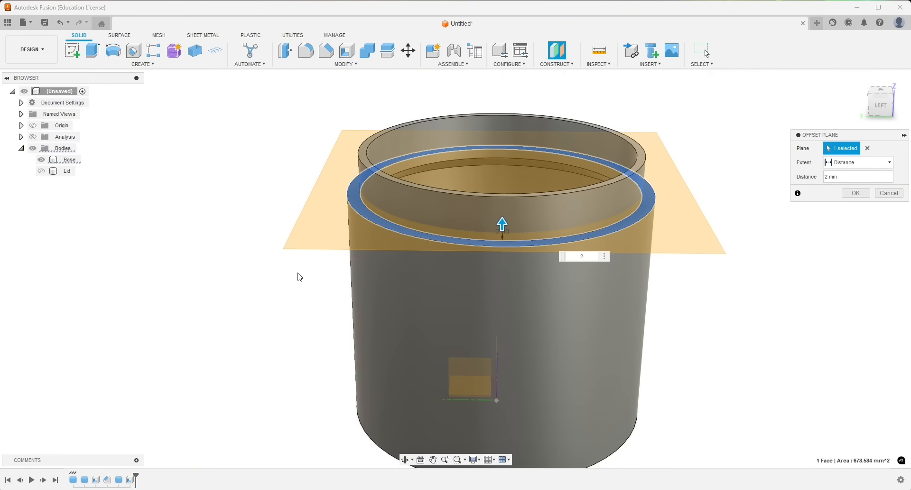
left_click(860, 195)
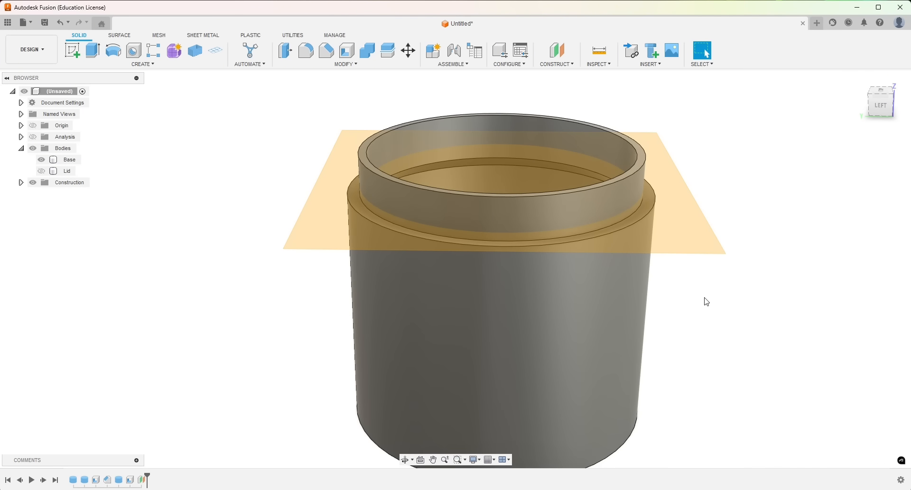
middle_click_drag(706, 301, 709, 282, "shift")
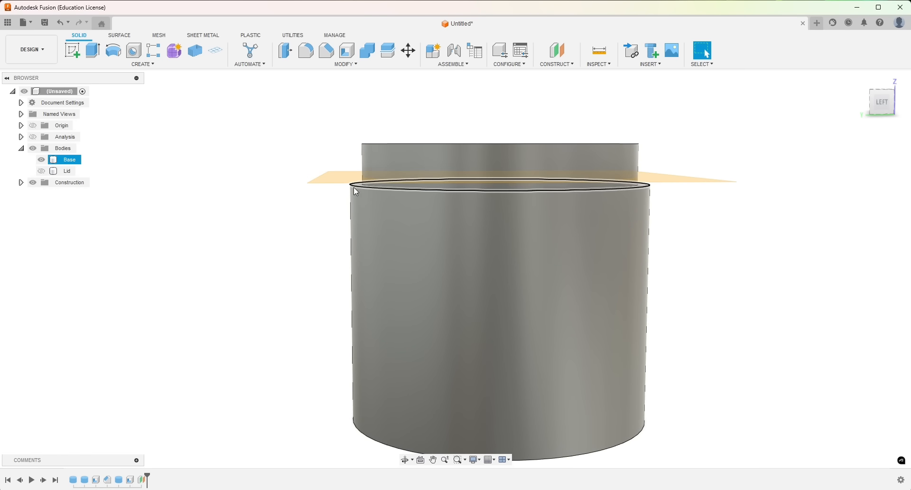
middle_click_drag(277, 201, 321, 193, "shift")
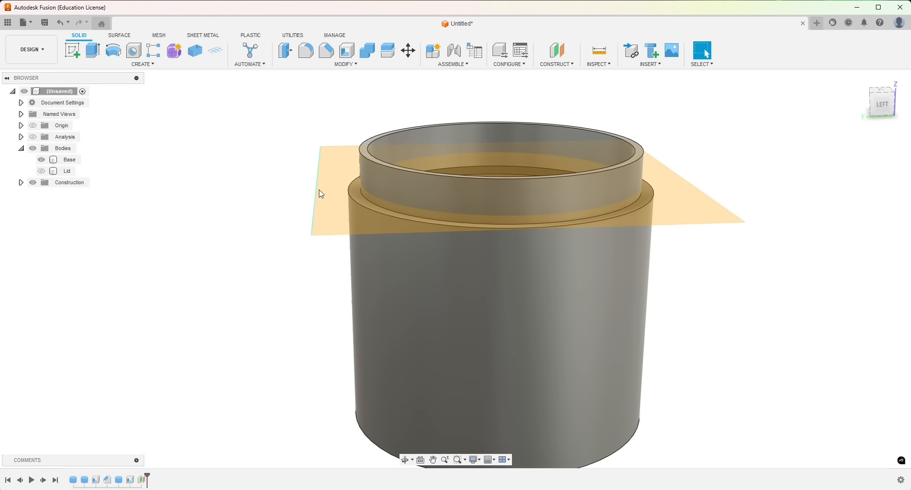
Start a coil on the offset plane, centred on the origin, with a diameter of 68.8 mm
left_click(144, 64)
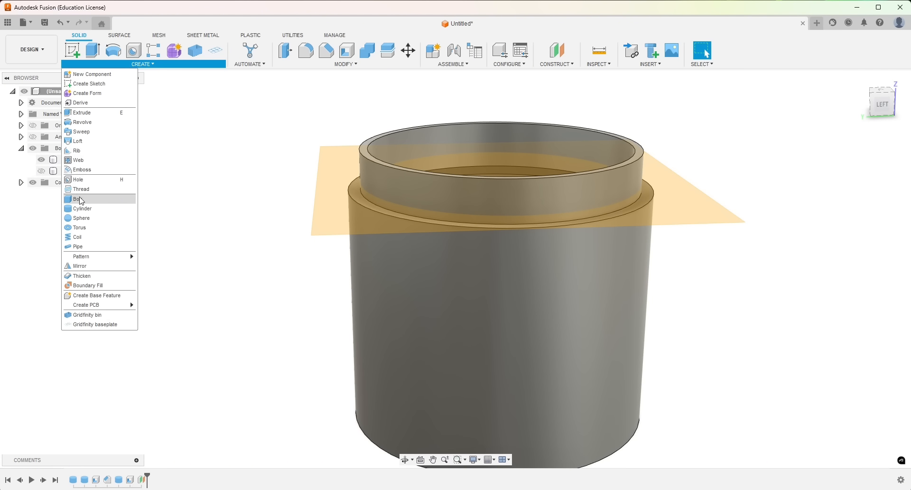
left_click(79, 237)
middle_click_drag(272, 137, 261, 161, "shift")
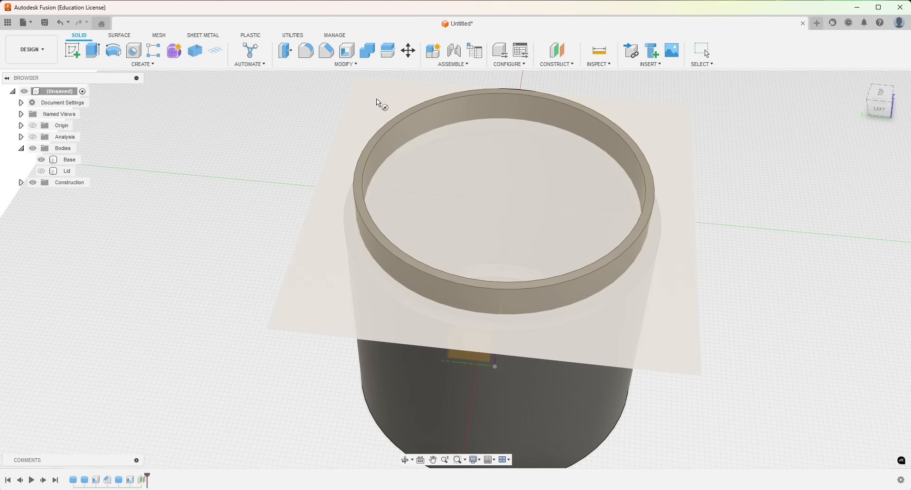
left_click(310, 282)
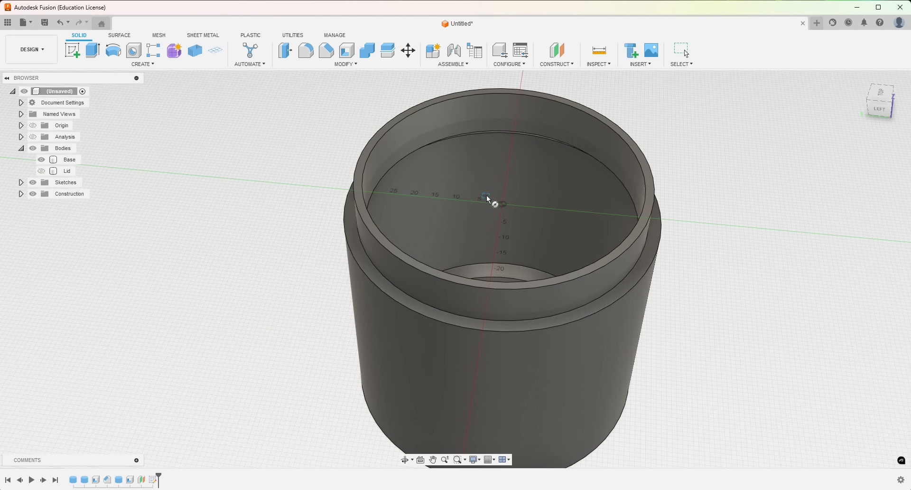
left_click(504, 204)
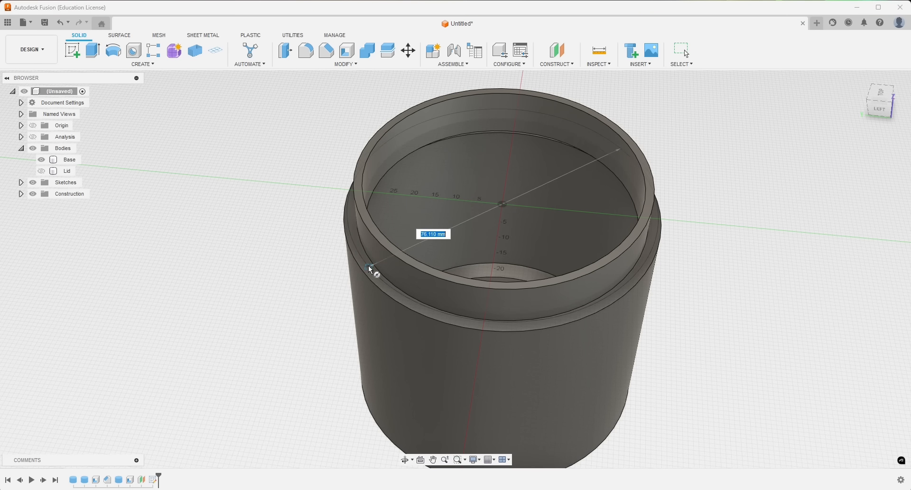
middle_click_drag(346, 271, 356, 226, "shift")
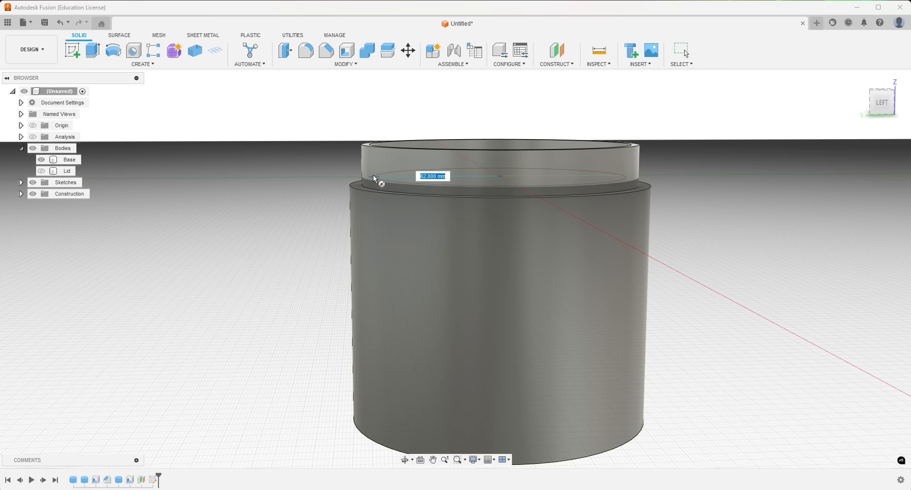
middle_click_drag(373, 178, 373, 207, "shift")
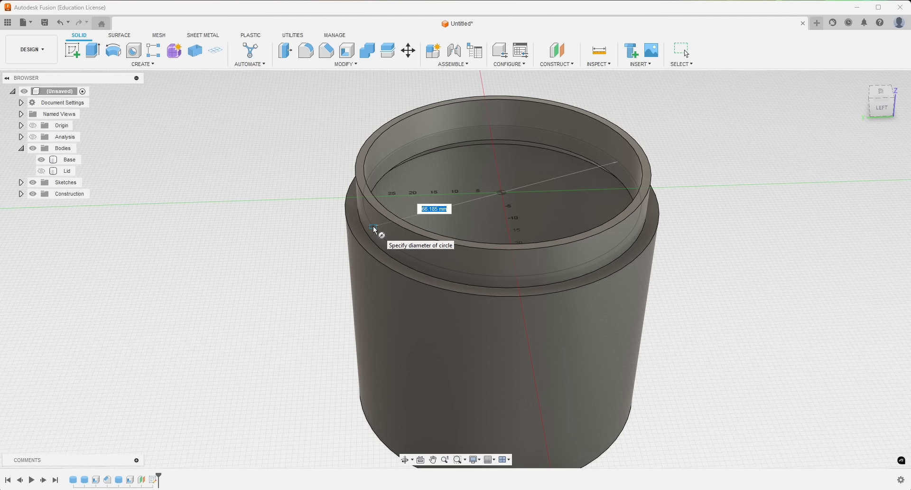
type("68.8")
key("Return")
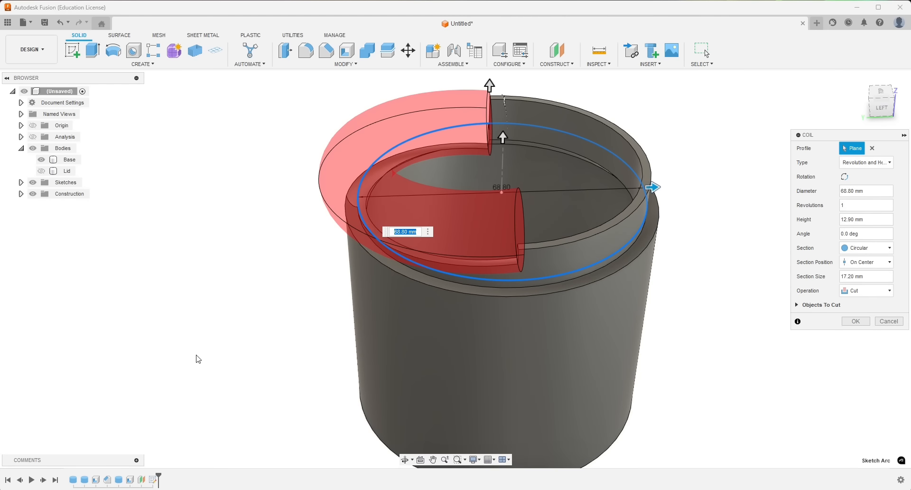
Set the coil's operation to New Body and inspect its preview around the neck
scroll(199, 361, "down", 2)
middle_click_drag(203, 368, 228, 366, "shift")
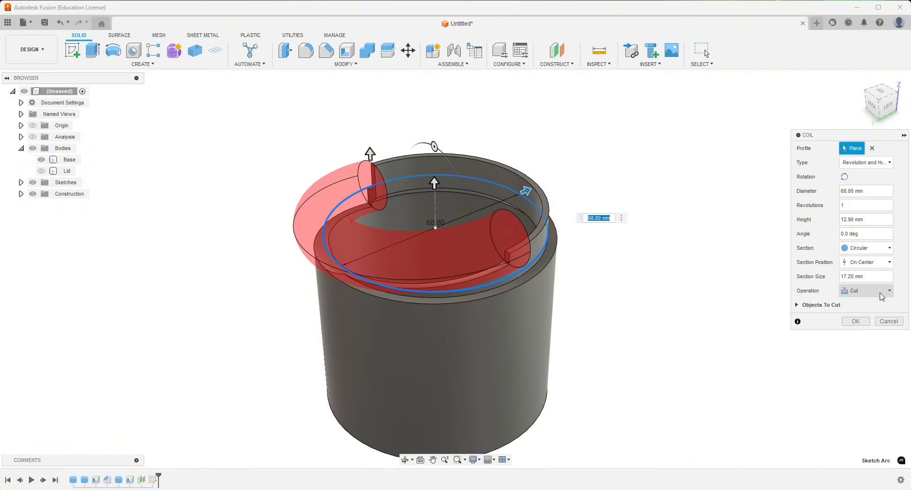
left_click(859, 291)
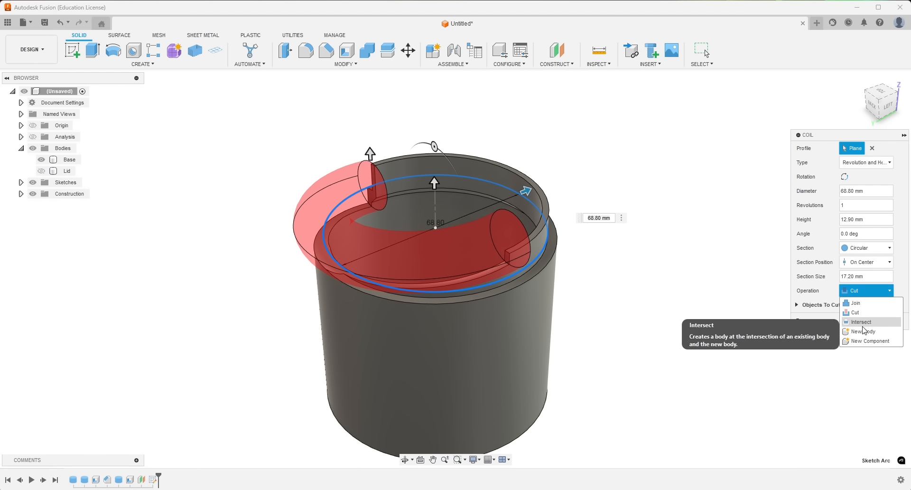
left_click(854, 329)
middle_click_drag(636, 247, 439, 240, "shift")
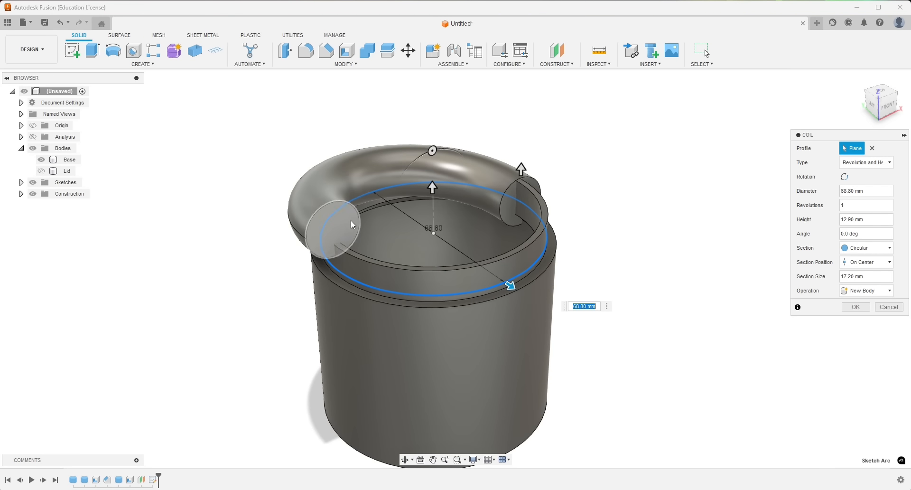
Set the coil's section size to 2 mm and its revolutions to 0.5
double_click(851, 276)
type("2")
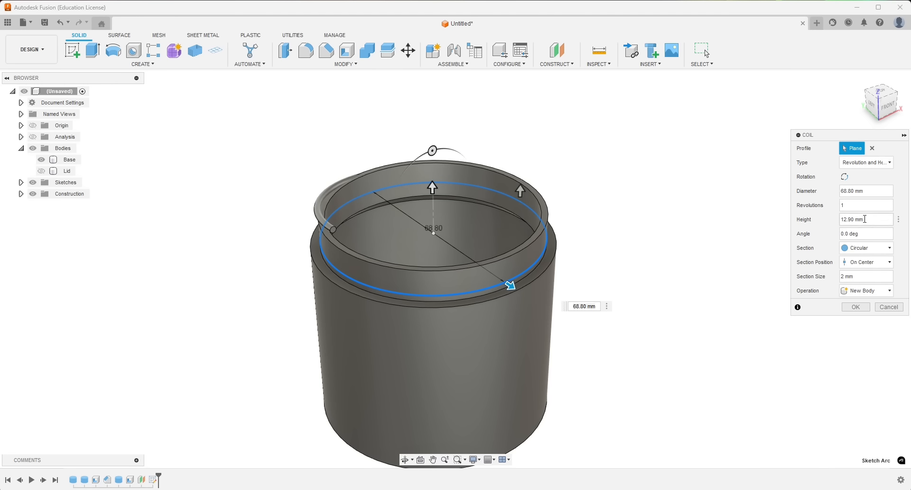
double_click(840, 205)
type(".5")
middle_click_drag(653, 313, 718, 301, "shift")
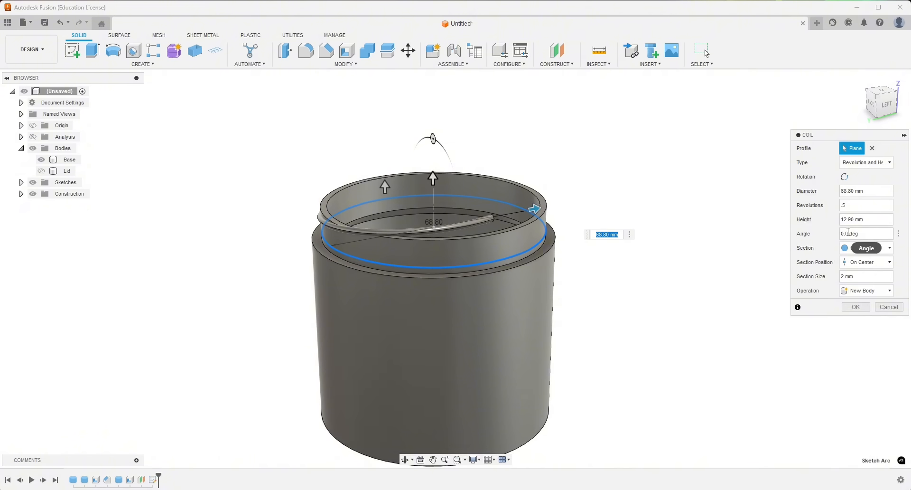
Set the coil's height to 6 mm
left_click_drag(855, 219, 840, 217)
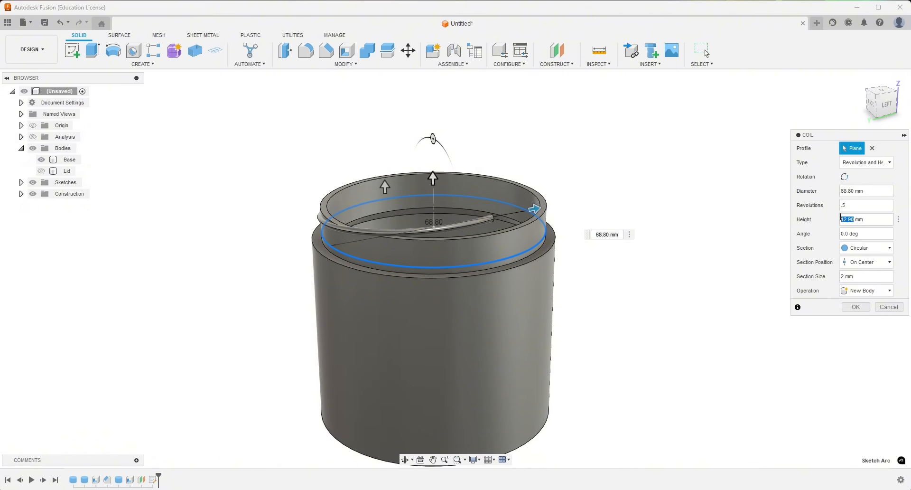
type("6")
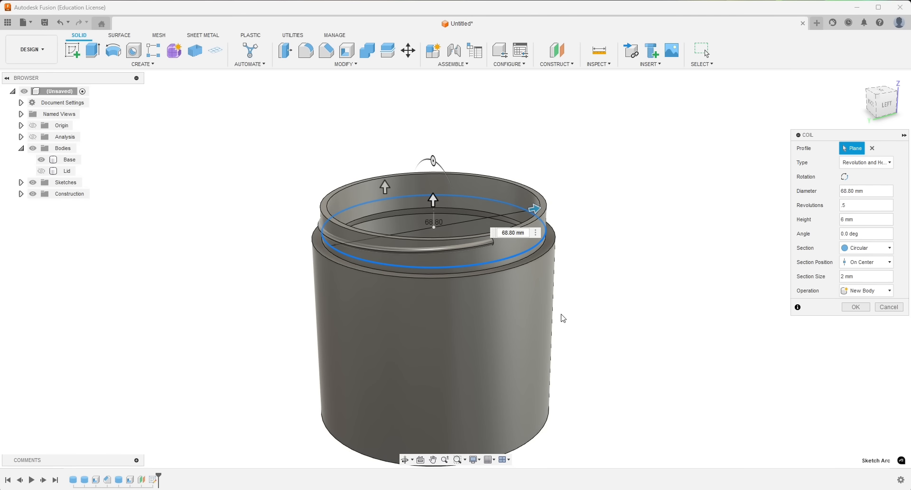
middle_click_drag(608, 343, 708, 328, "shift")
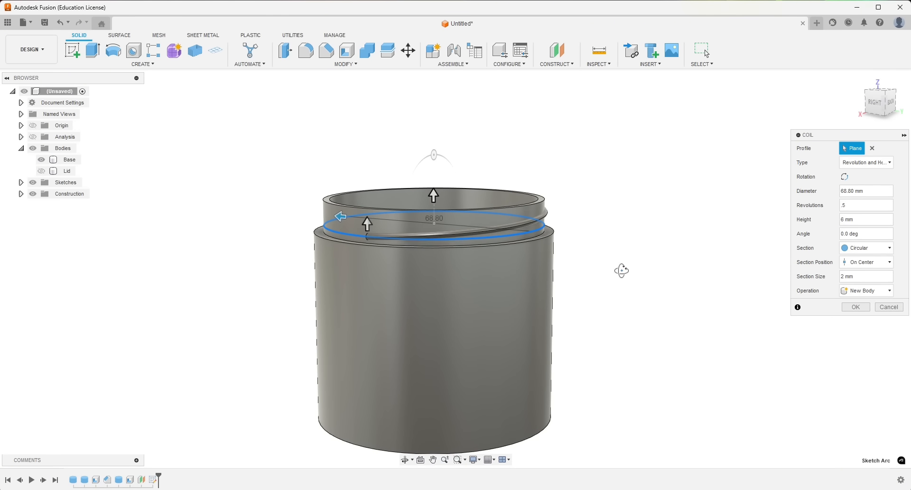
middle_click_drag(622, 268, 687, 256, "shift")
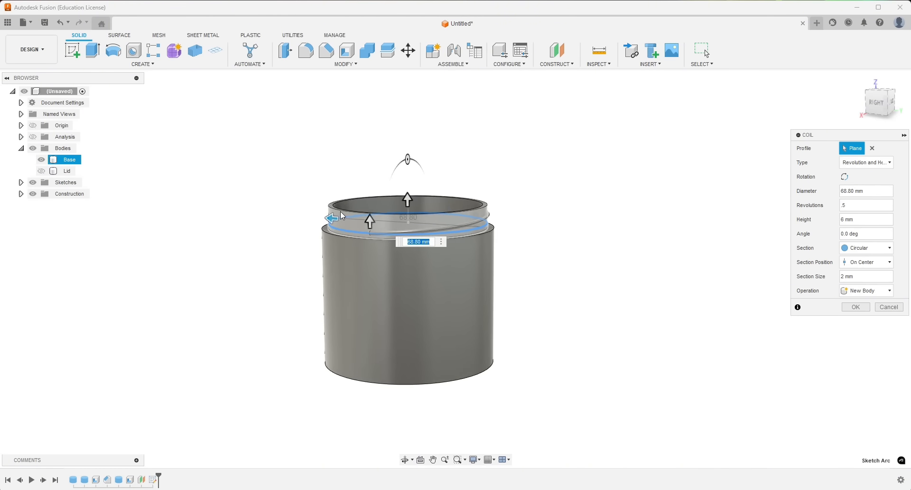
Examine the coil preview from several sides, checking where its two ends meet the container's neck
scroll(340, 212, "up", 3)
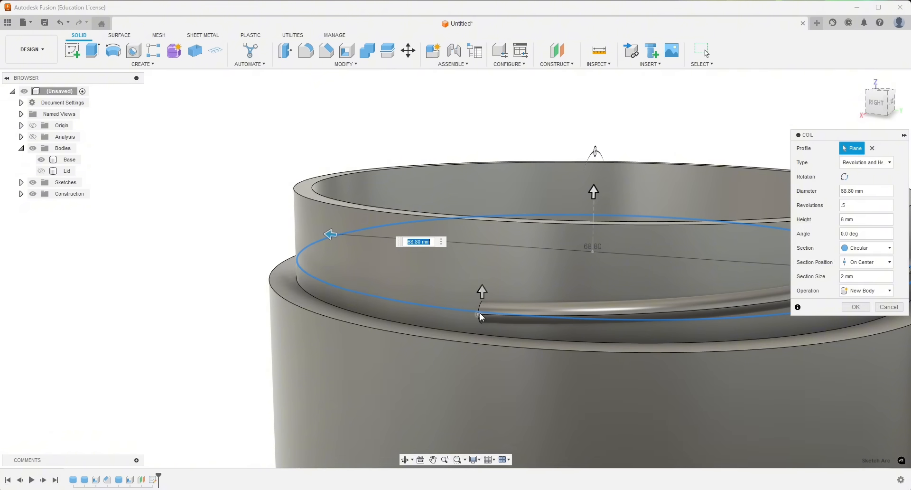
middle_click_drag(602, 317, 433, 227, "shift")
scroll(504, 242, "up", 2)
scroll(239, 244, "down", 6)
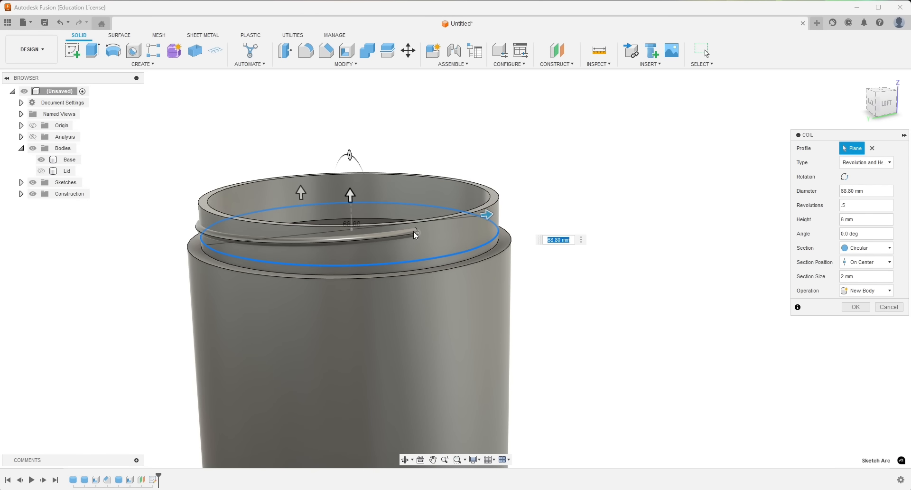
middle_click_drag(607, 311, 488, 258, "shift")
scroll(479, 259, "down", 1)
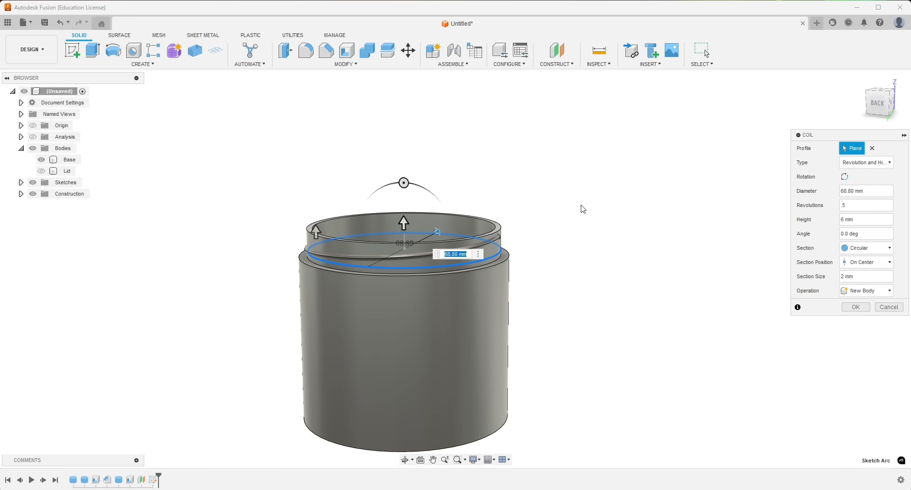
scroll(582, 206, "down", 1)
scroll(647, 246, "down", 1)
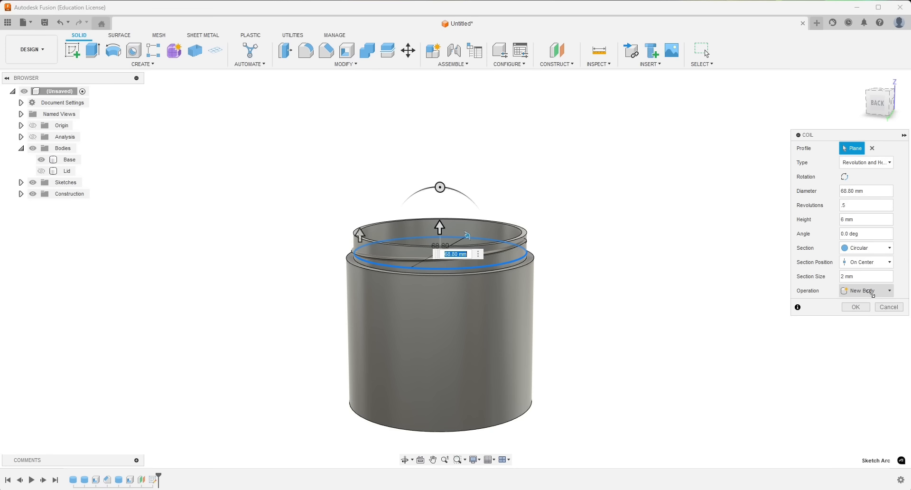
middle_click_drag(665, 291, 612, 304, "shift")
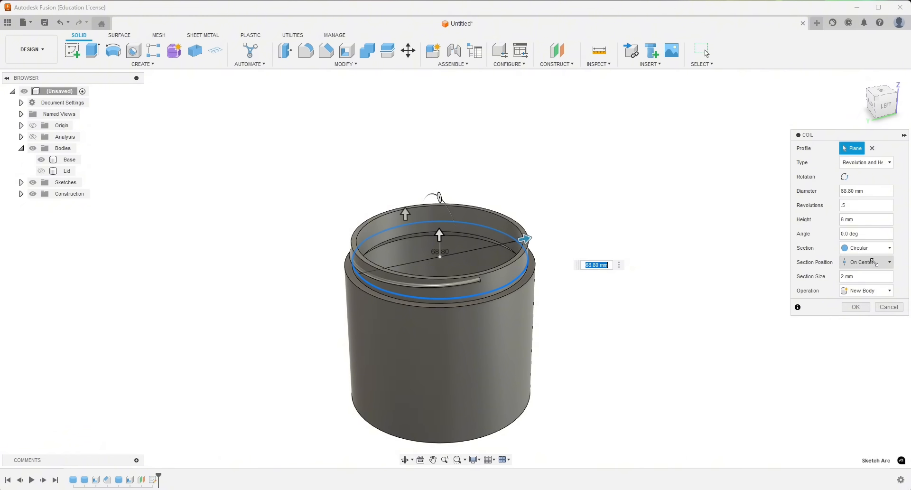
Review the coil's section options, keep the circular section, and create the coil as a new body
left_click(870, 248)
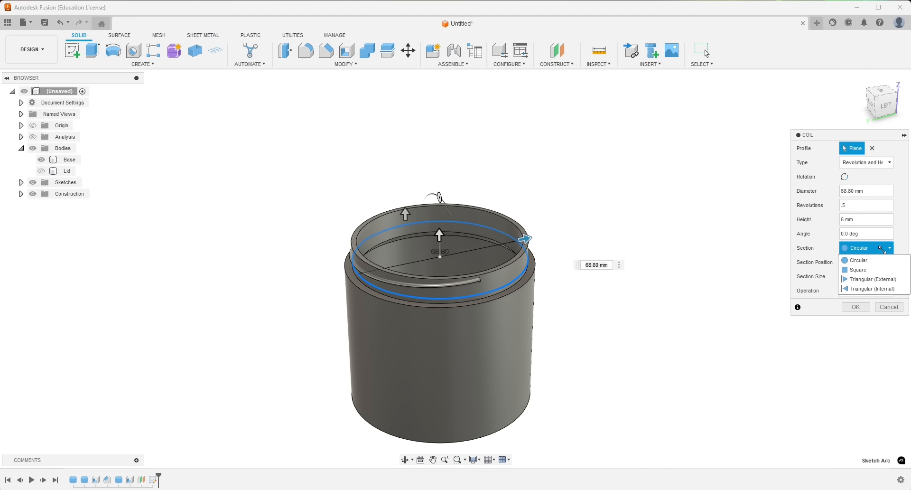
left_click(833, 253)
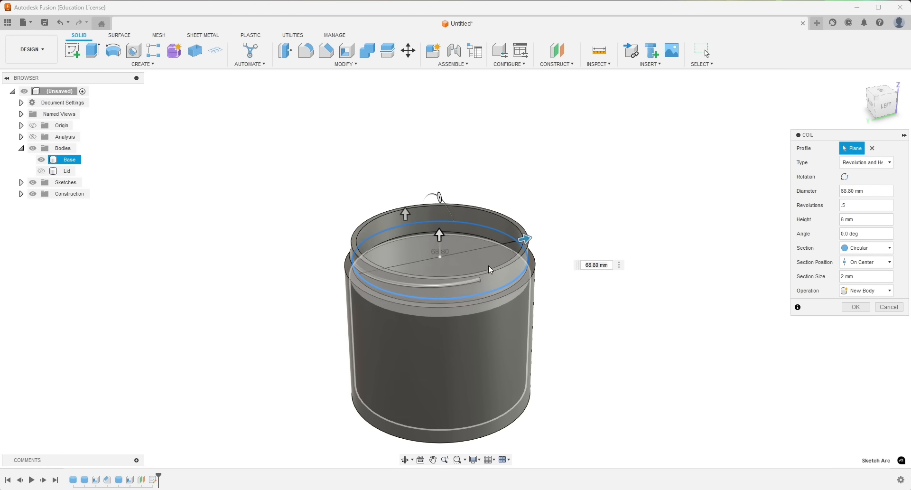
middle_click_drag(582, 355, 537, 336, "shift")
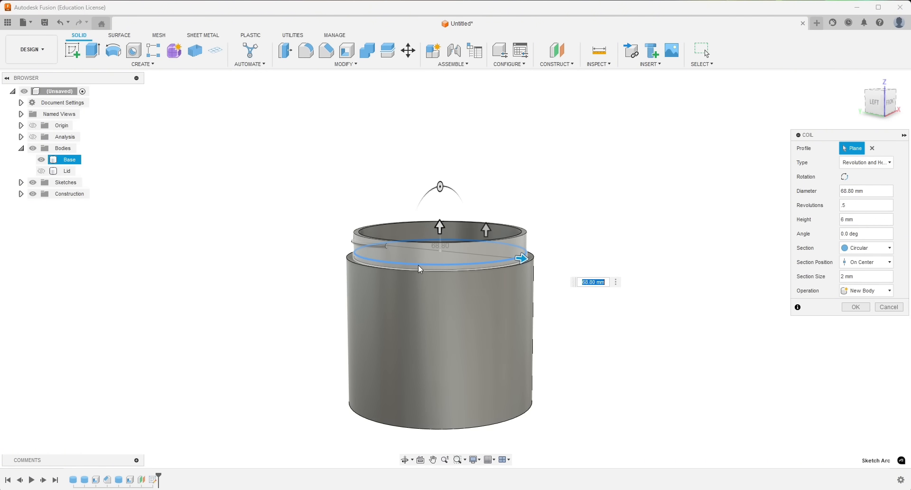
scroll(417, 265, "up", 4)
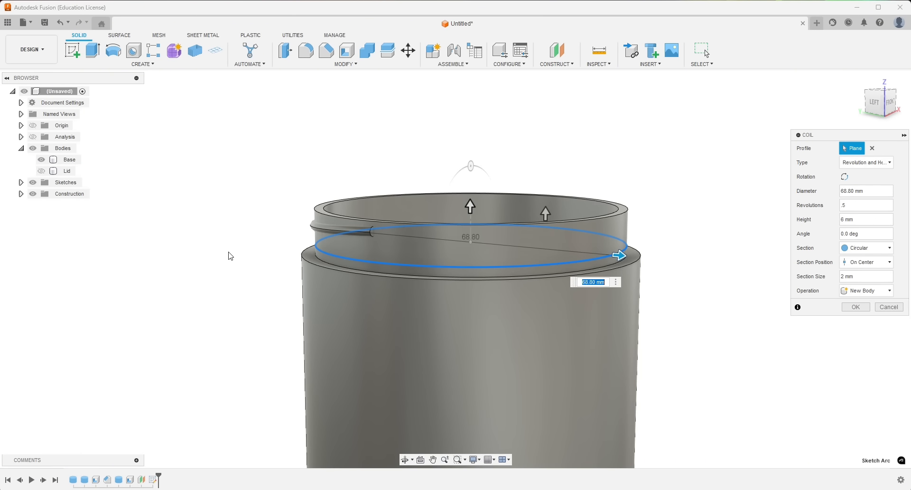
middle_click_drag(231, 256, 246, 191, "shift")
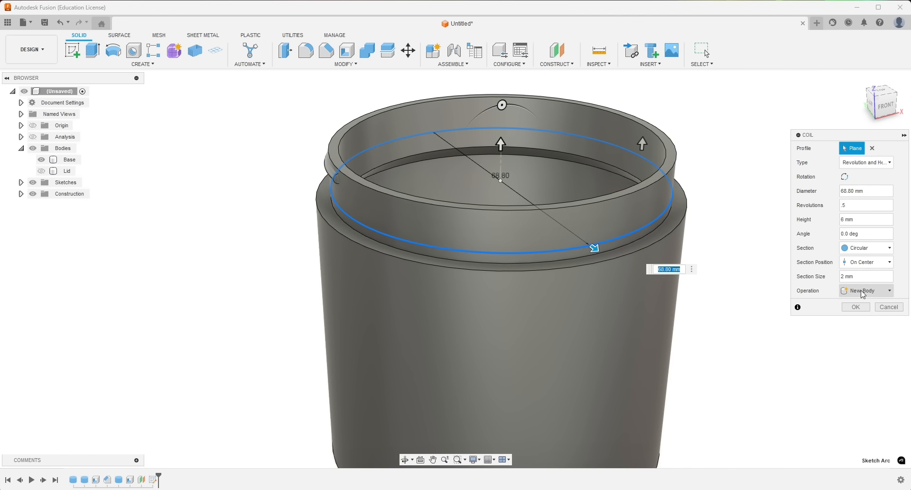
left_click(856, 306)
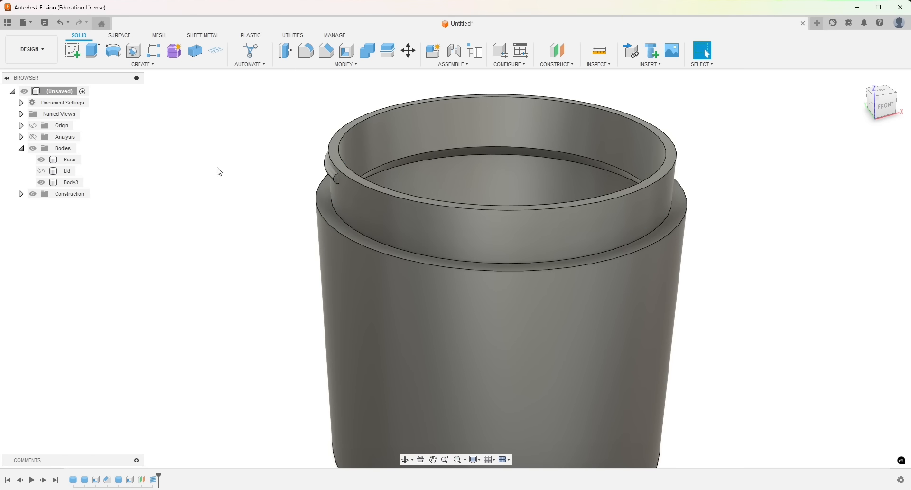
Toggle the new coil body's visibility off and back on to identify it on the neck
left_click(71, 183)
left_click(42, 182)
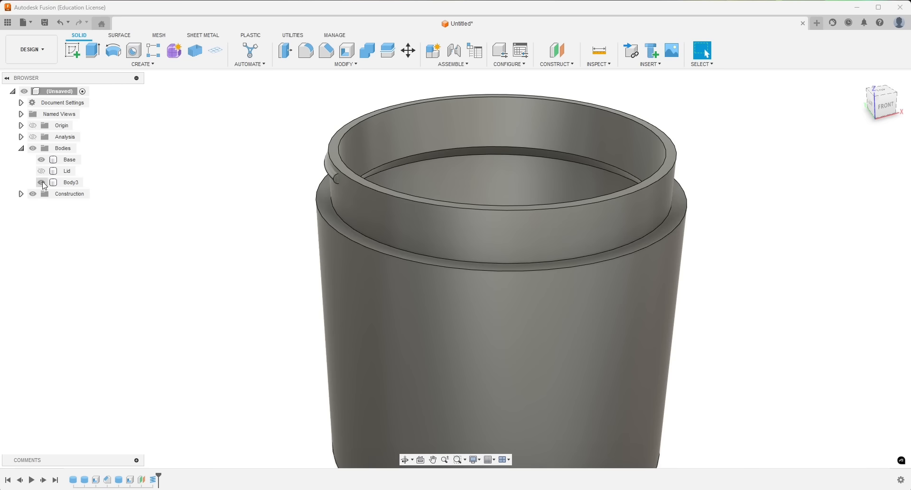
left_click(42, 183)
Rotate the circular end face at the coil's upper end by -65 degrees about Y with Move/Copy
scroll(317, 186, "up", 3)
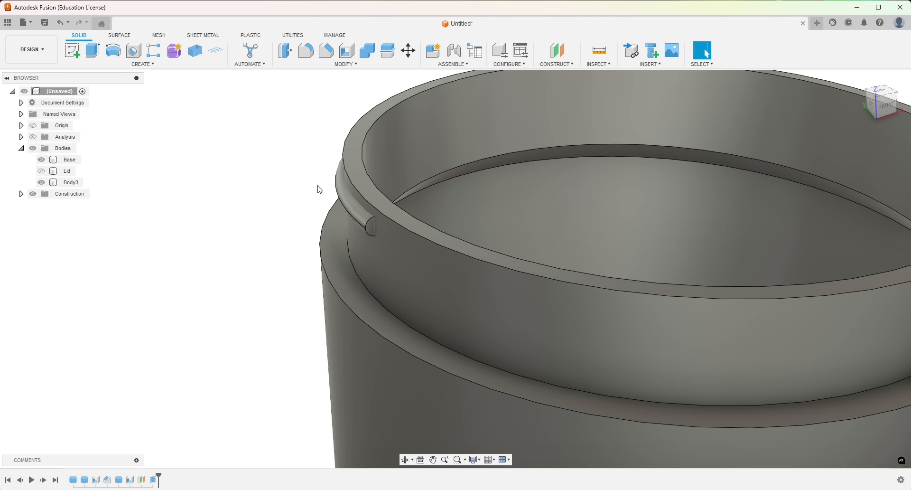
middle_click_drag(243, 216, 284, 214, "shift")
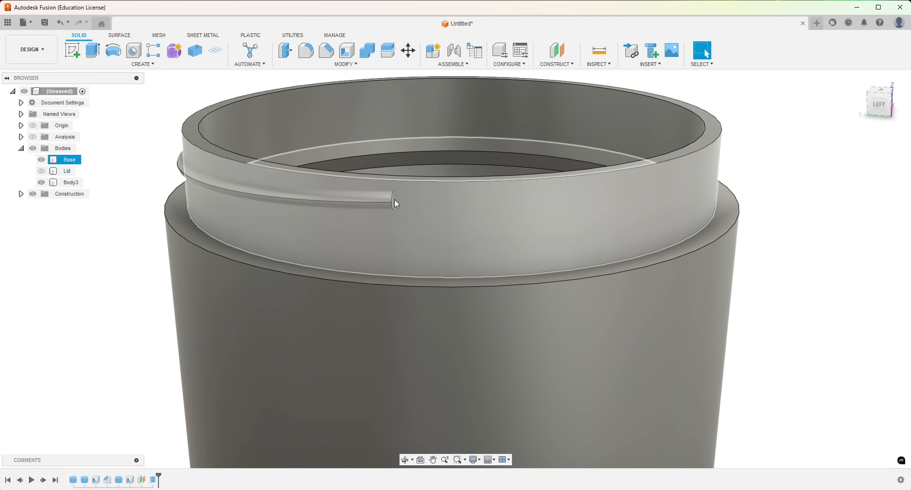
middle_click_drag(395, 219, 362, 231, "shift")
scroll(396, 227, "up", 3)
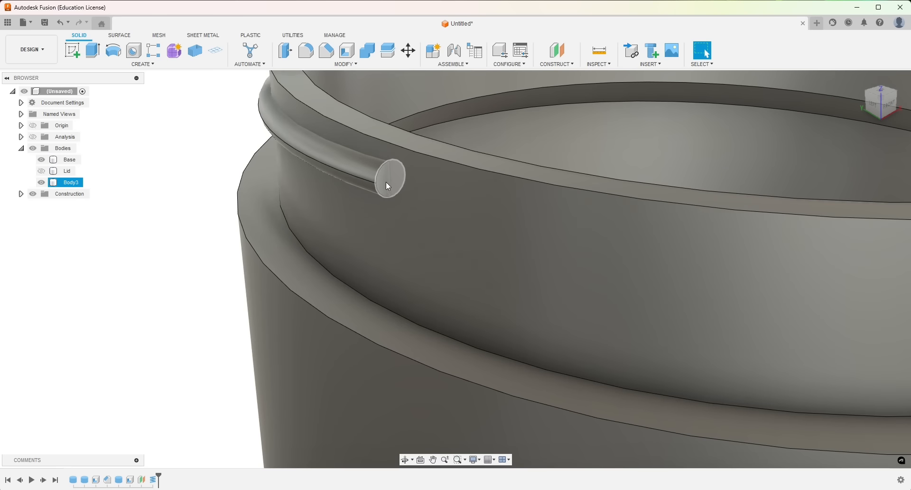
left_click(386, 184)
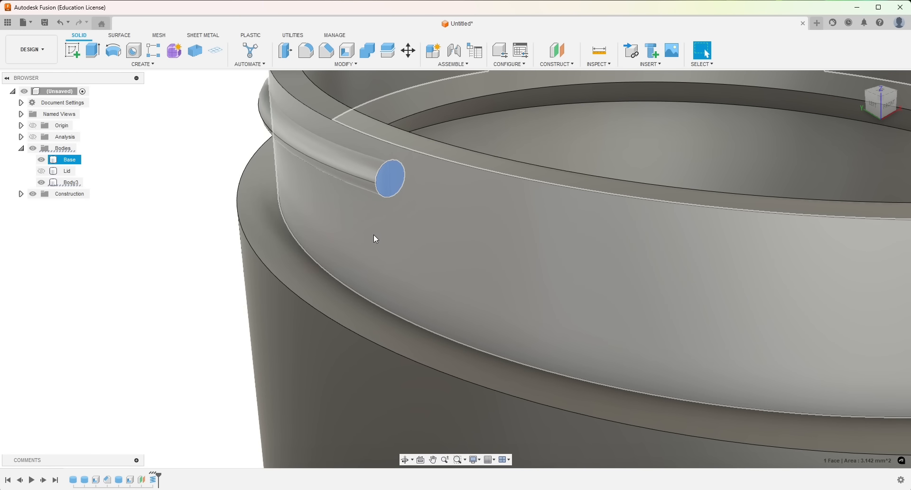
key("m")
left_click_drag(421, 170, 448, 192)
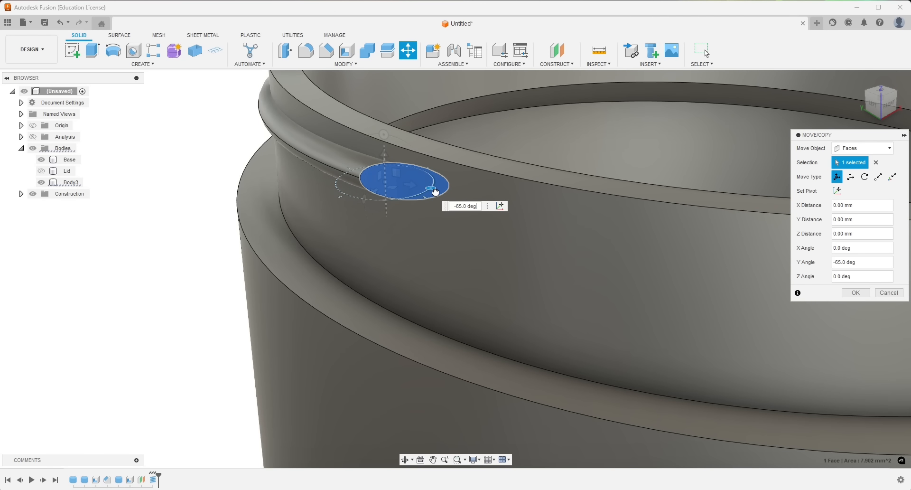
left_click(857, 294)
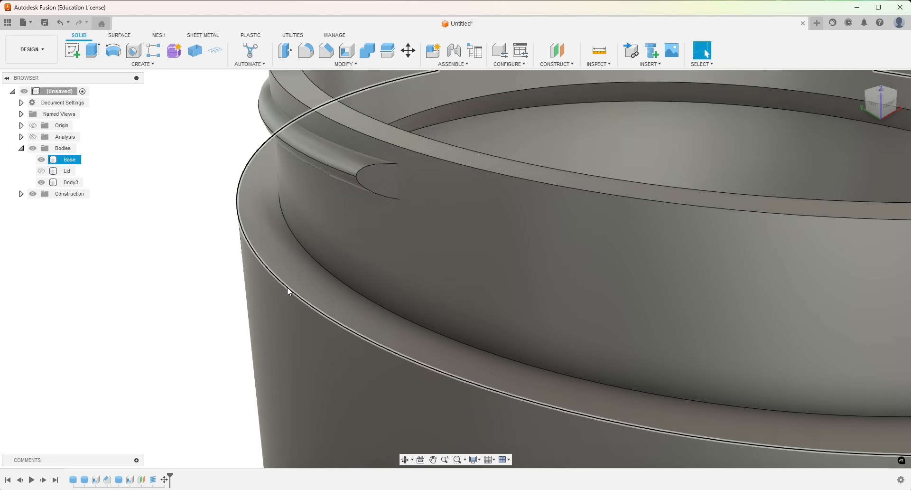
Rotate the circular end face at the coil's lower end by 70 degrees about Y with Move/Copy
middle_click_drag(287, 287, 559, 322, "shift")
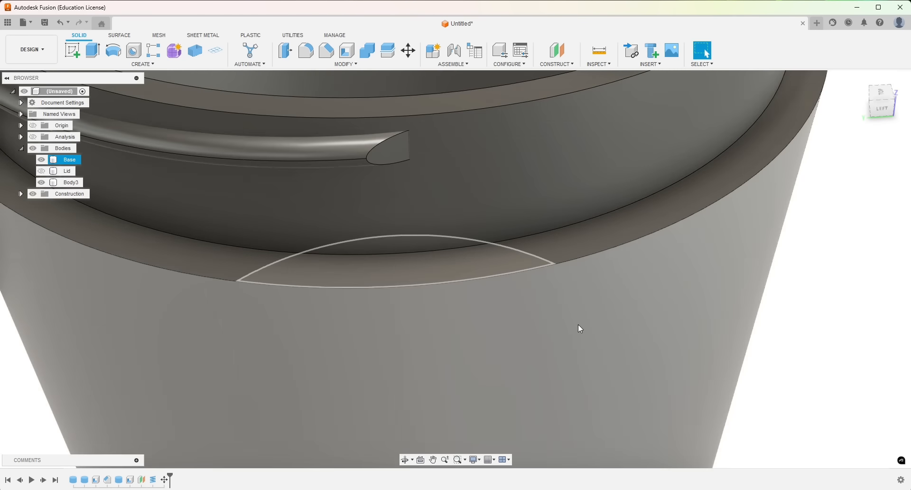
scroll(645, 340, "down", 5)
middle_click_drag(585, 206, 628, 210, "shift")
middle_click_drag(602, 175, 573, 261)
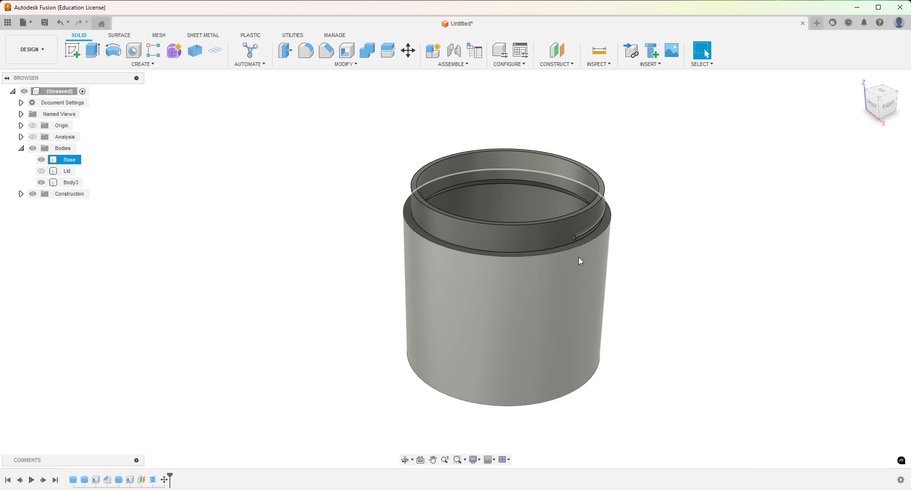
scroll(577, 224, "up", 8)
left_click(552, 219)
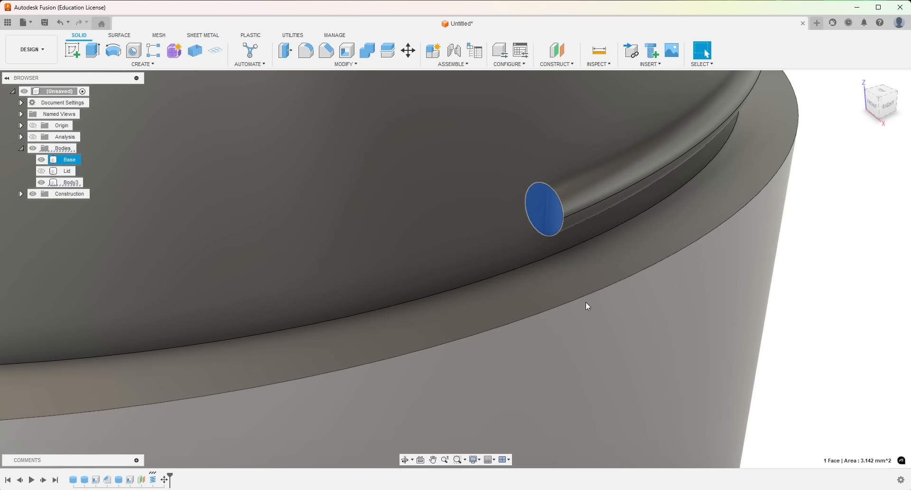
key("m")
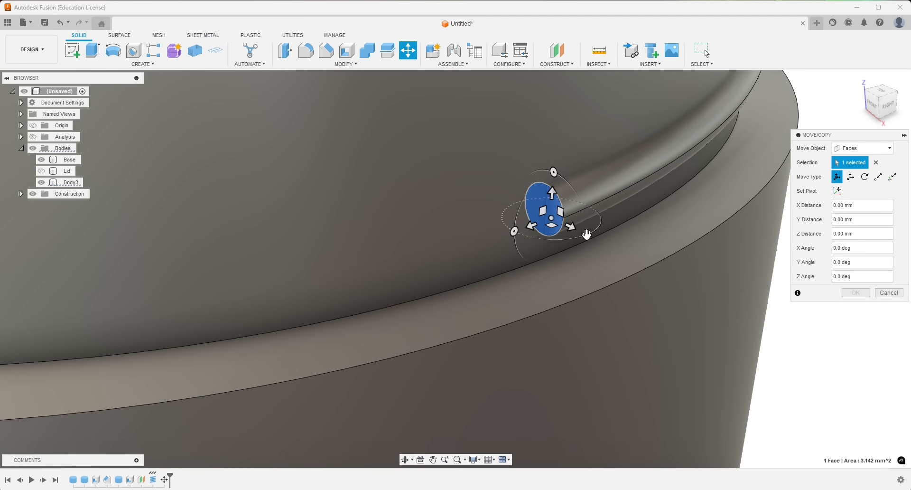
left_click_drag(587, 231, 607, 211)
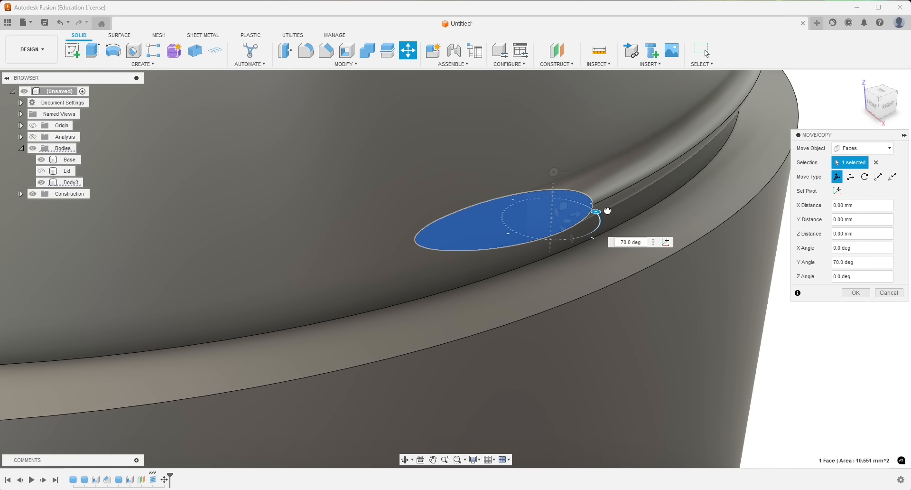
left_click(845, 291)
Inspect both angled ends of the coil and how they run into the neck wall
scroll(592, 235, "up", 6)
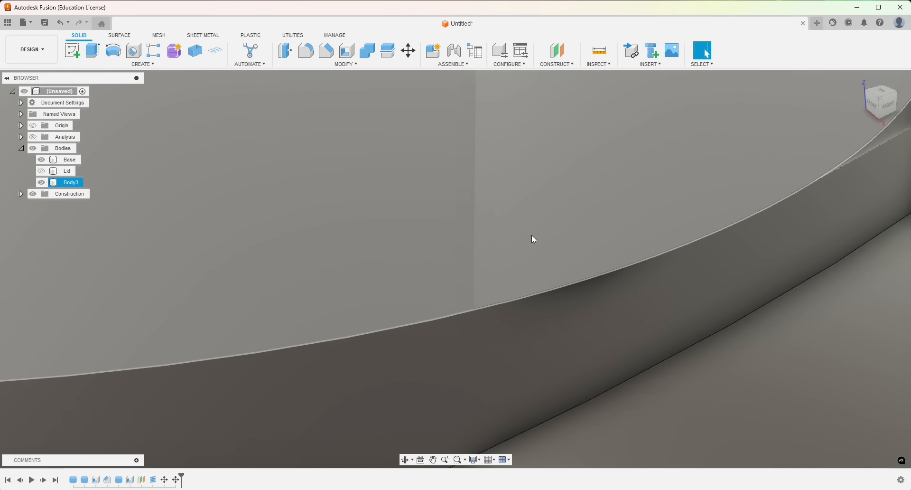
scroll(531, 240, "down", 8)
middle_click_drag(665, 283, 249, 248, "shift")
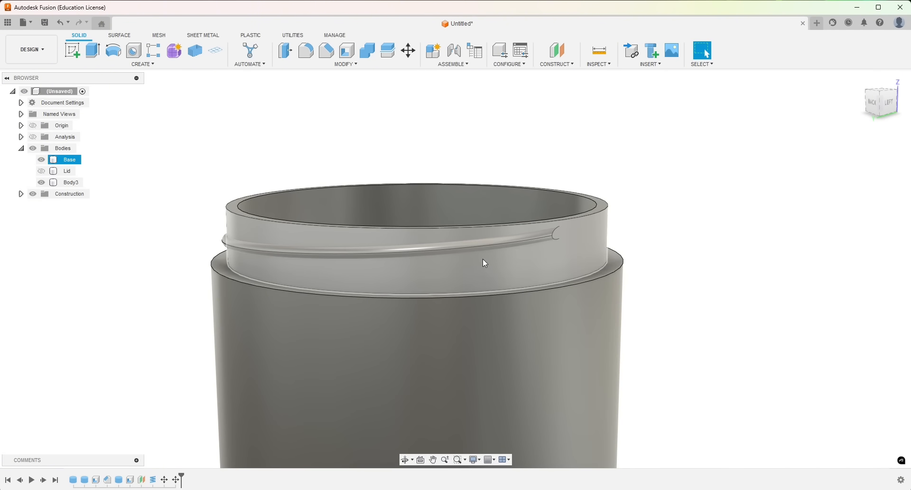
middle_click_drag(356, 283, 304, 357, "shift")
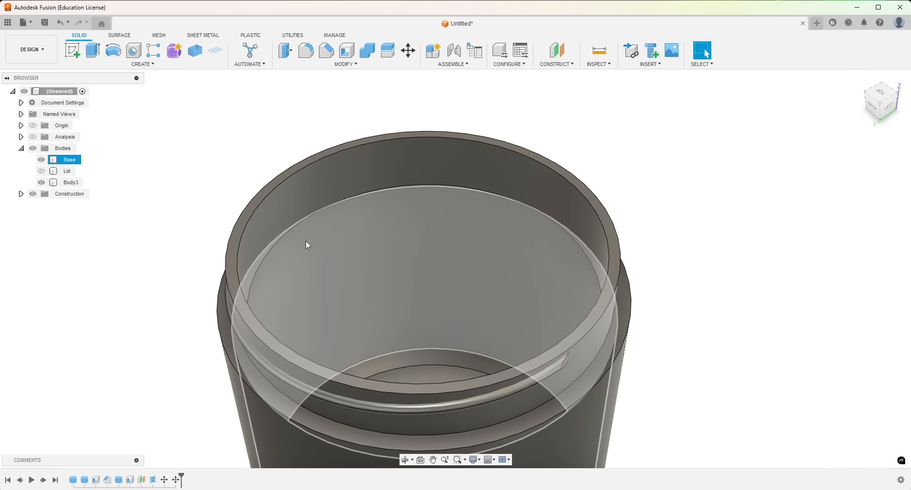
middle_click_drag(362, 291, 414, 251)
scroll(415, 251, "up", 3)
scroll(416, 251, "down", 3)
scroll(416, 256, "down", 5)
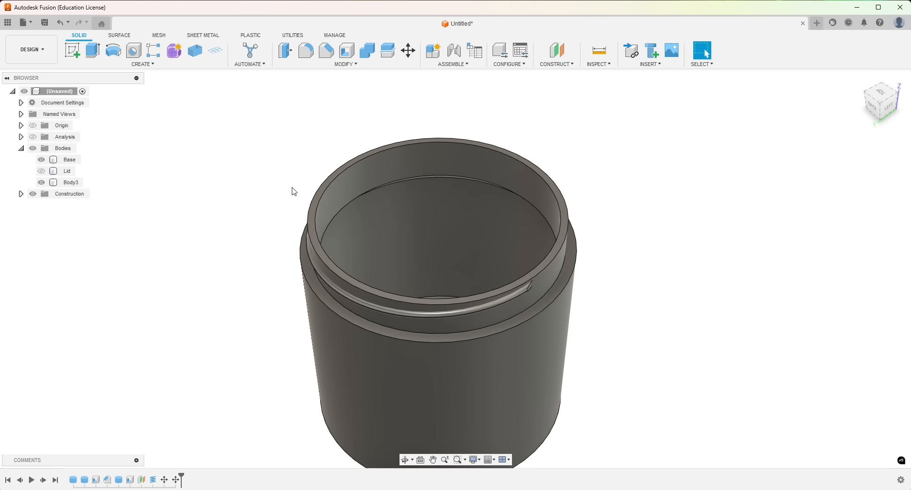
mouse_move(233, 280)
middle_mouse_down("shift")
mouse_move(235, 261)
mouse_move(242, 273)
middle_mouse_up("shift")
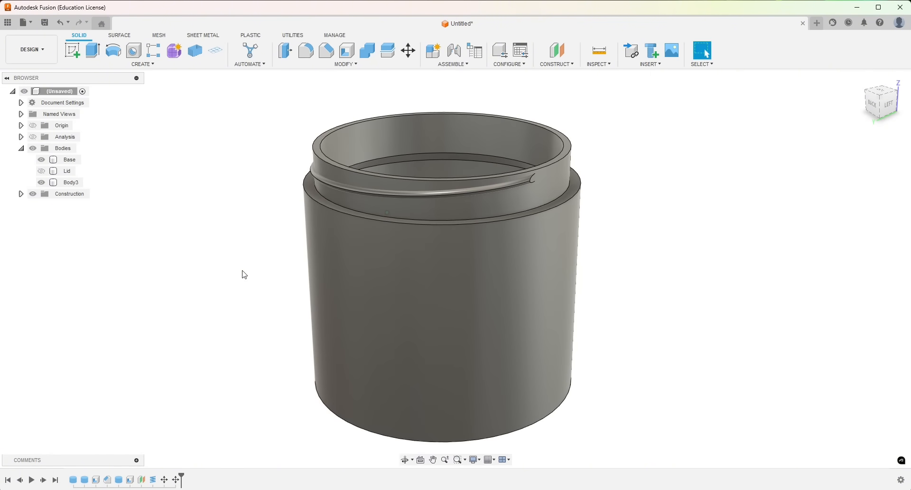
Start a circular pattern of bodies with the coil body on the neck as the object
left_click(372, 193)
left_click(374, 198)
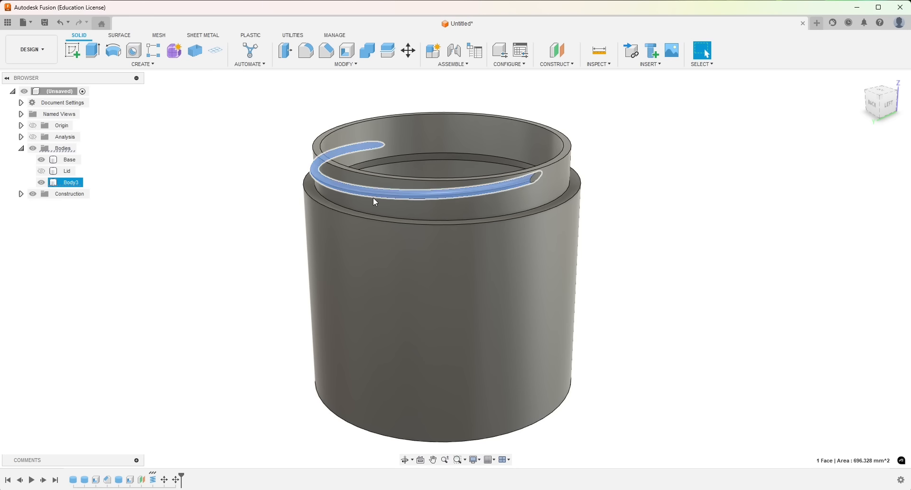
left_click(201, 314)
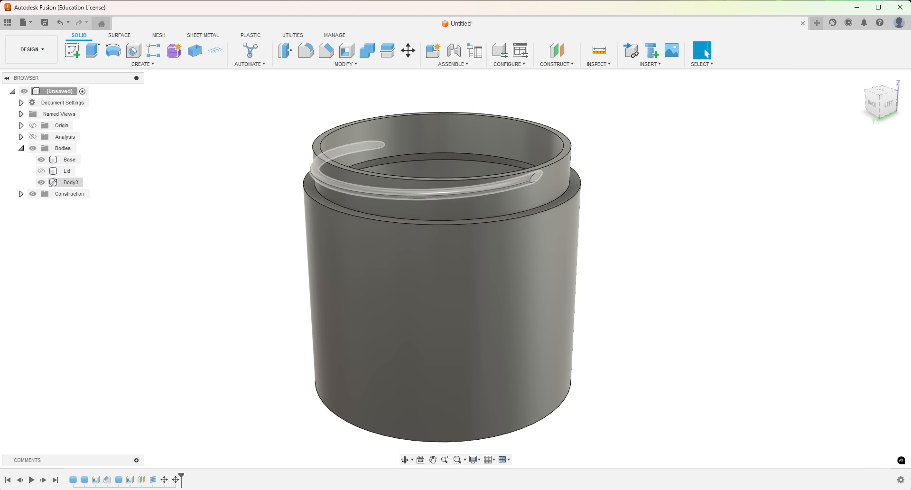
left_click(66, 182)
middle_click_drag(181, 217, 223, 260)
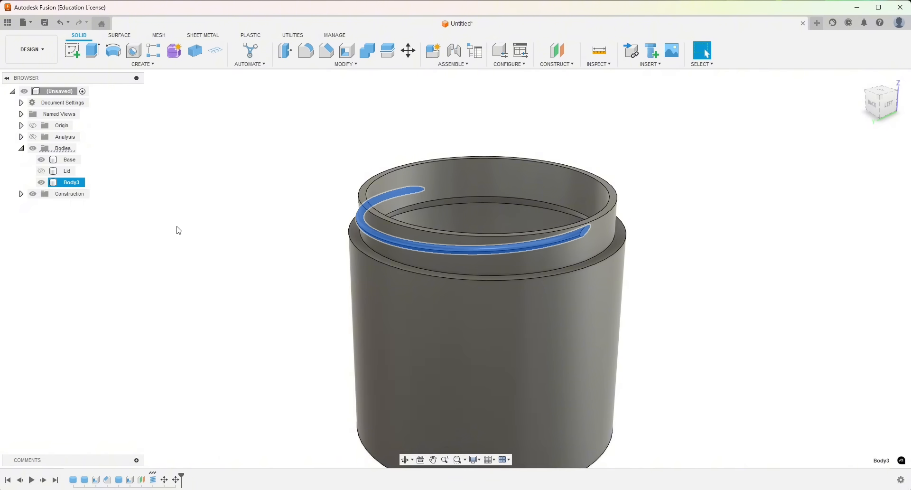
left_click(143, 64)
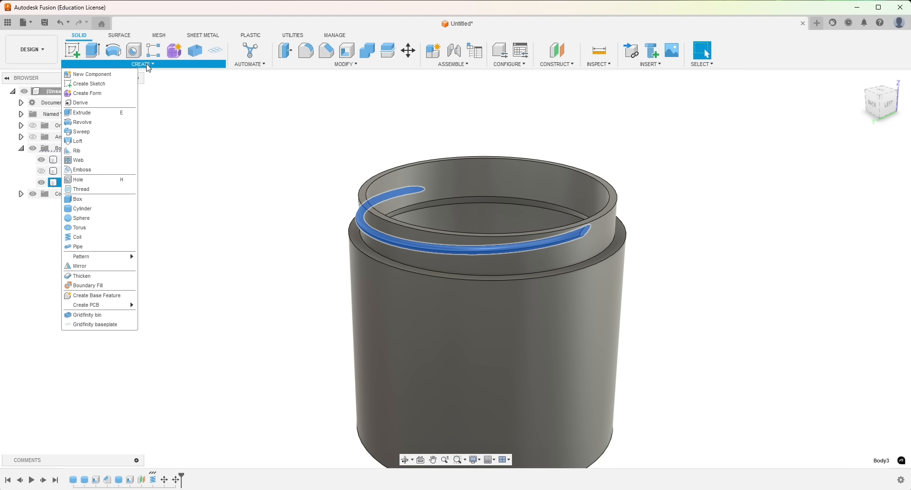
mouse_move(102, 256)
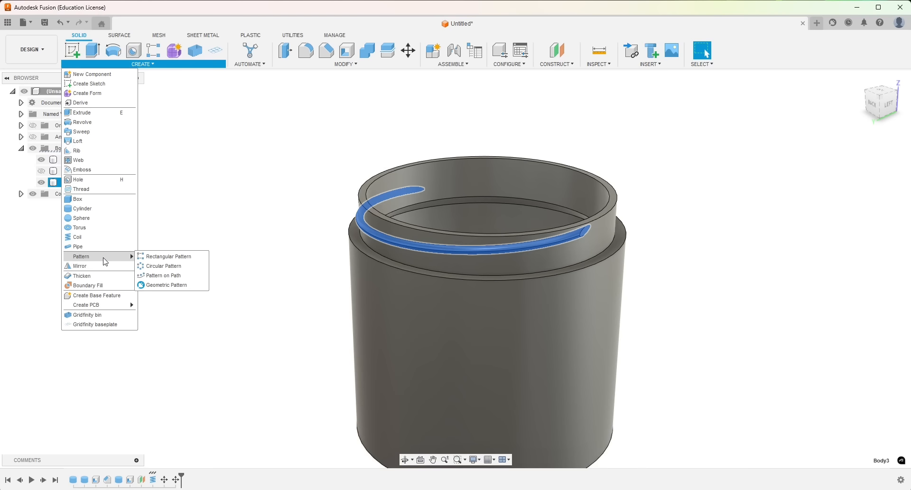
left_click(164, 267)
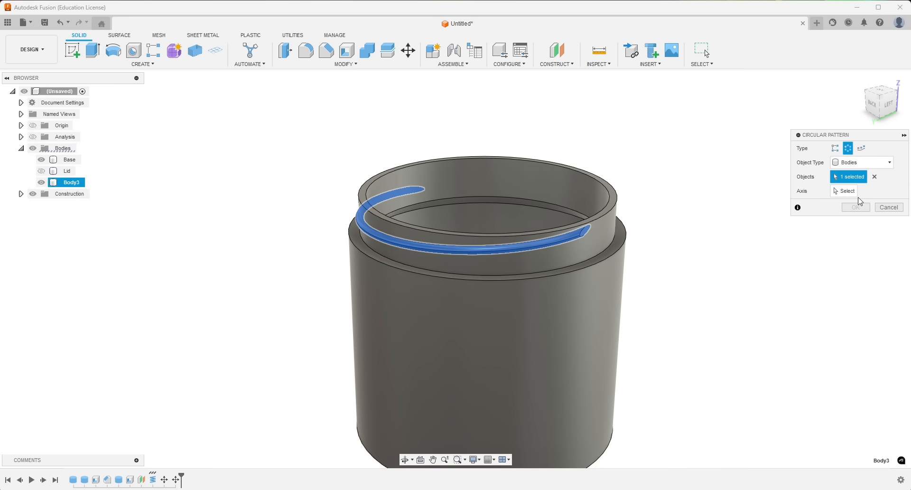
Choose the origin's Z axis as the rotation axis of the coil's circular pattern
left_click(842, 192)
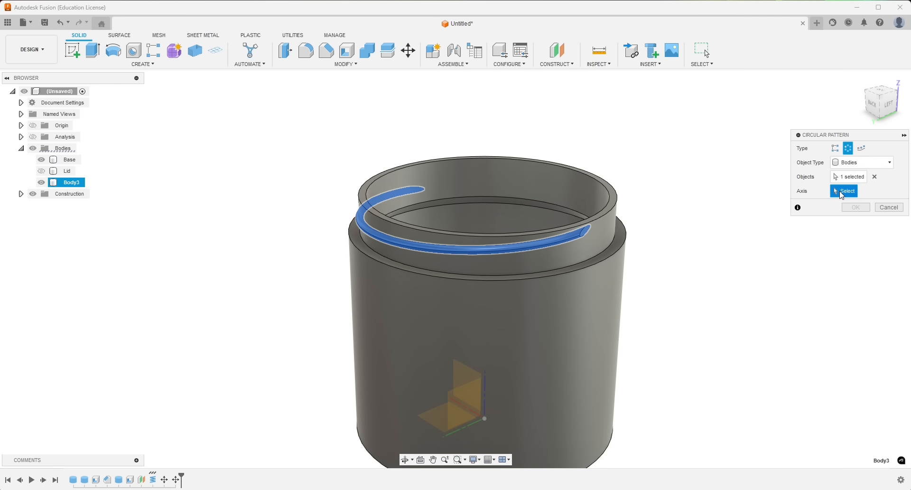
middle_click_drag(785, 290, 776, 255)
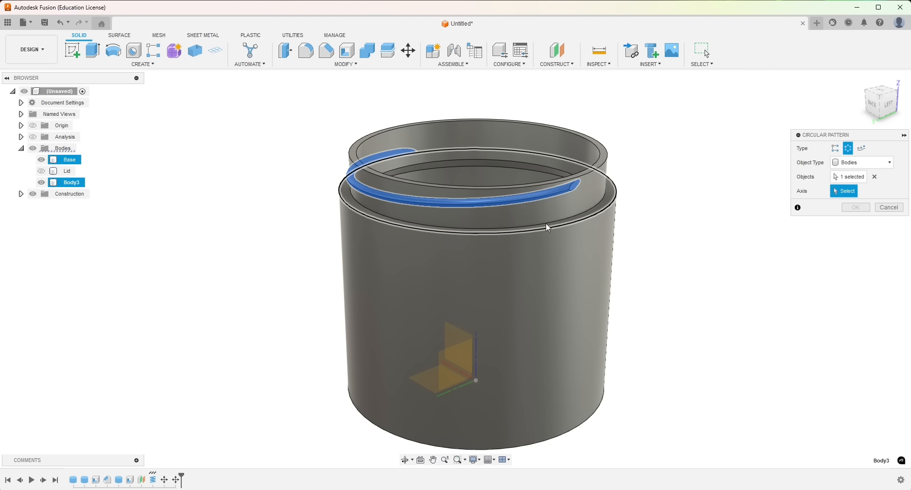
middle_click_drag(546, 223, 683, 259, "shift")
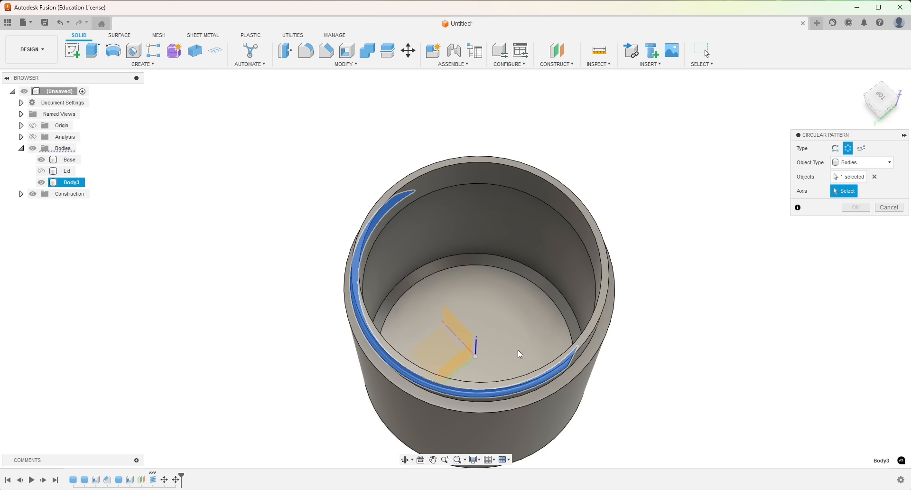
middle_click_drag(634, 364, 626, 317, "shift")
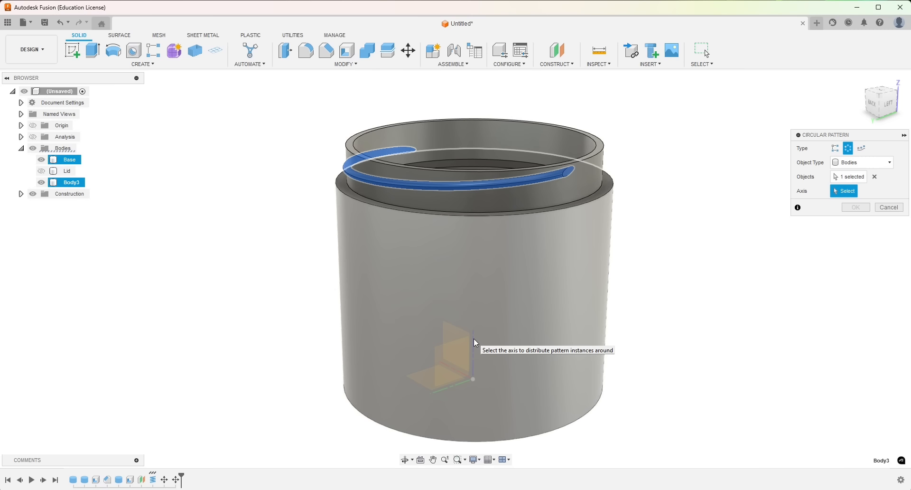
left_click(474, 338)
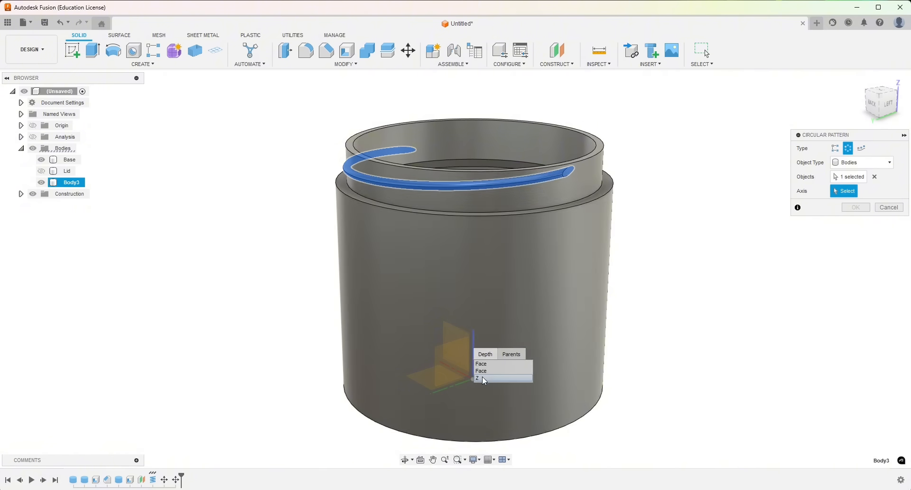
left_click(480, 377)
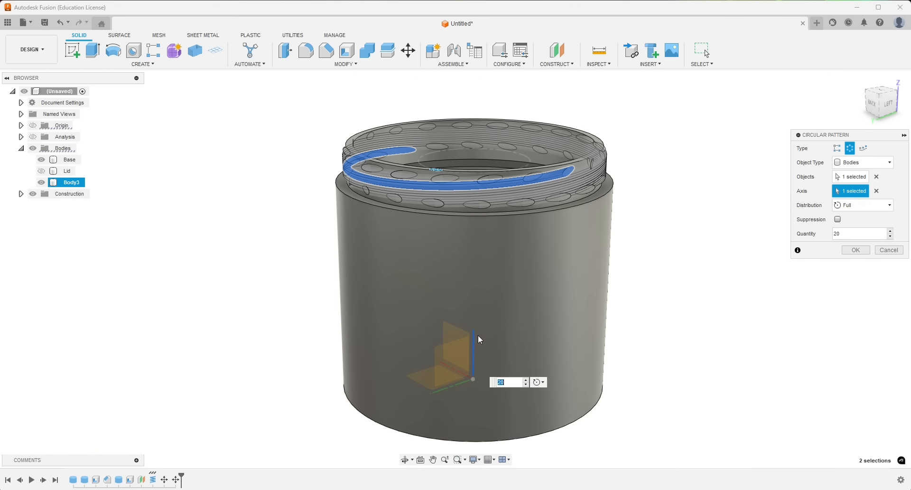
Set the circular pattern's quantity to 3 with full distribution and create it
mouse_move(609, 296)
middle_mouse_down("shift")
mouse_move(616, 300)
mouse_move(606, 305)
middle_mouse_up("shift")
middle_click_drag(561, 255, 576, 260, "shift")
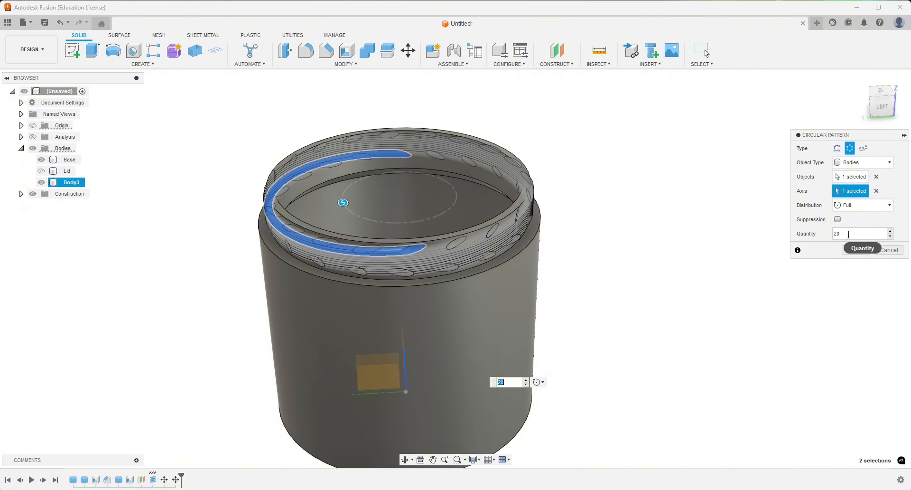
left_click_drag(846, 232, 833, 231)
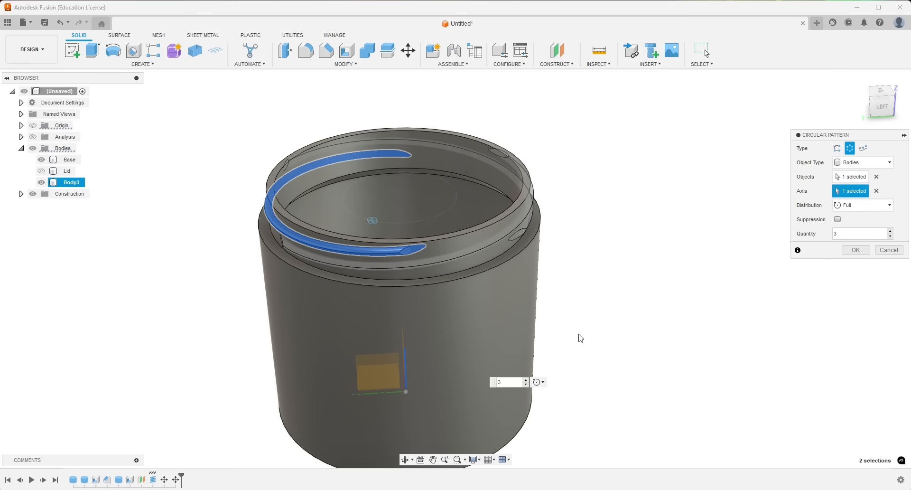
middle_click_drag(580, 338, 544, 330, "shift")
left_click(870, 248)
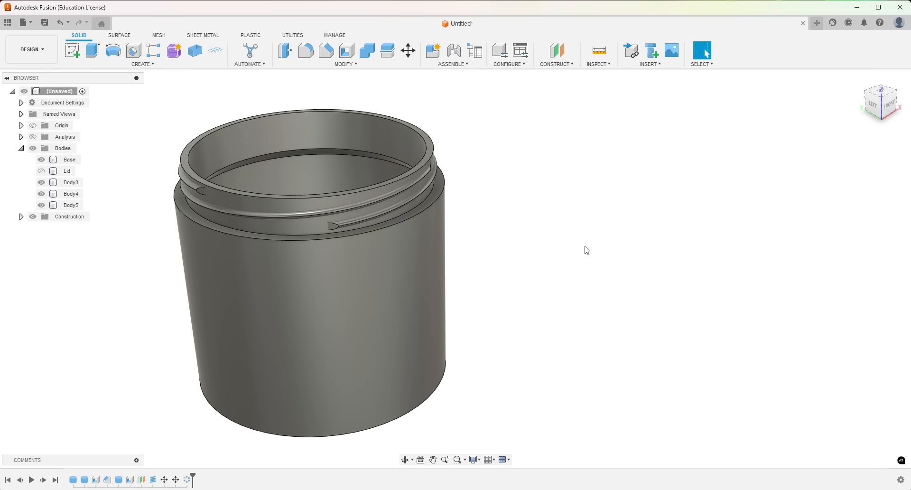
Inspect how the patterned coil threads start, overlap and run around the container's neck from several angles
middle_click_drag(507, 248, 433, 304, "shift")
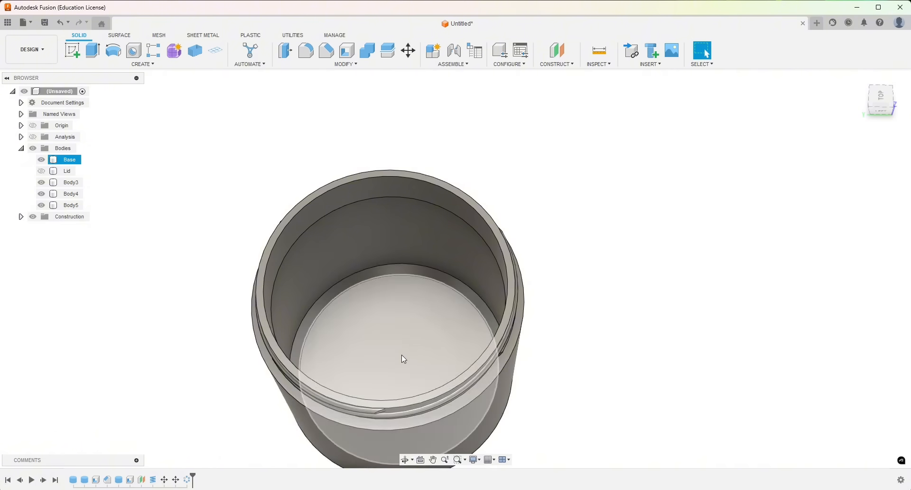
middle_click_drag(409, 354, 357, 309, "shift")
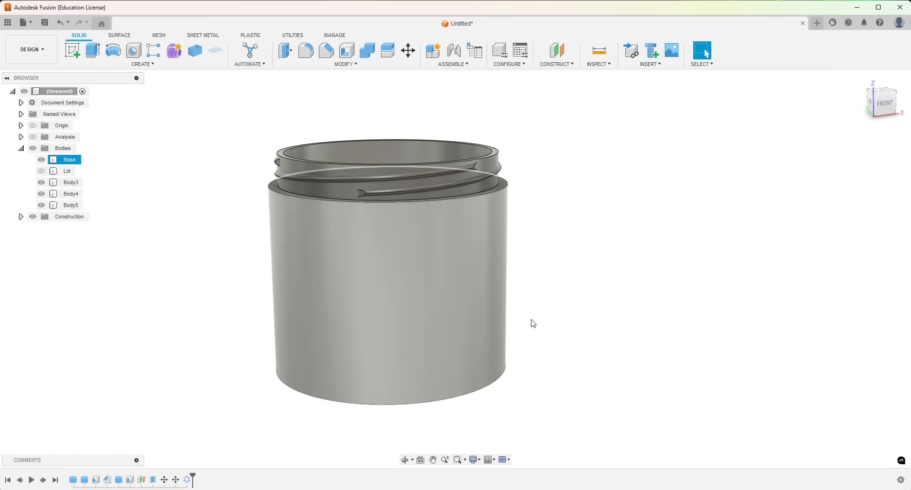
middle_click_drag(415, 283, 468, 287)
left_click(167, 171)
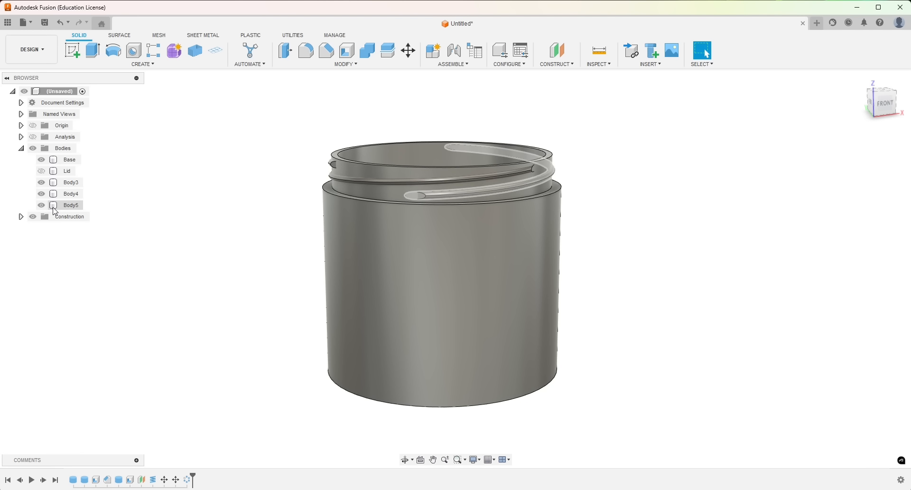
left_click(432, 270)
middle_click_drag(431, 271, 362, 273, "shift")
left_click(270, 168)
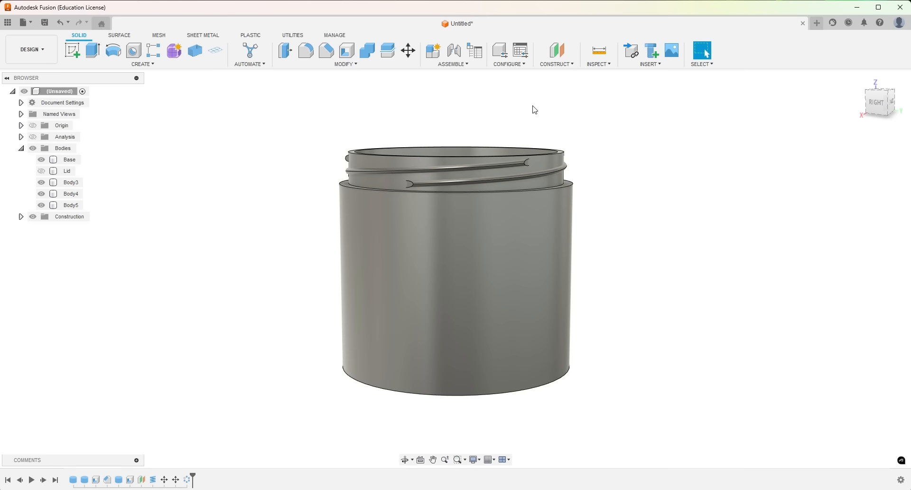
left_click(458, 153)
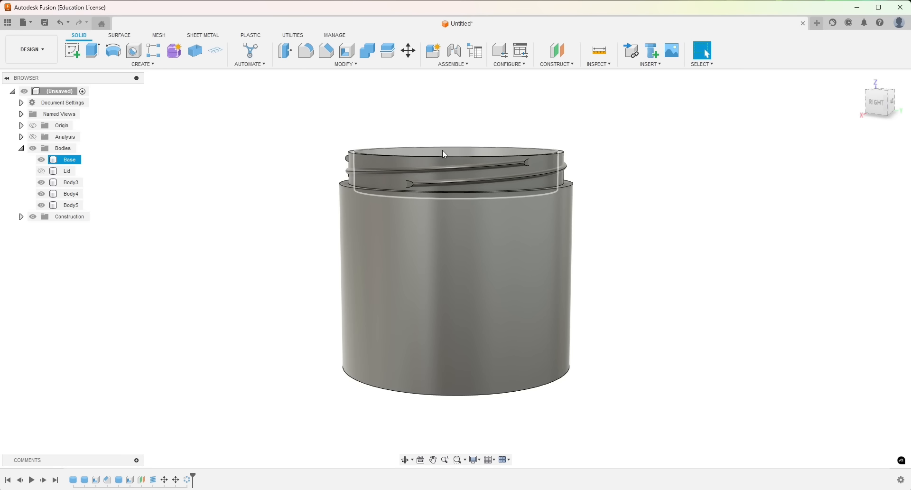
left_click(250, 177)
middle_click_drag(250, 177, 273, 192, "shift")
left_click(411, 211)
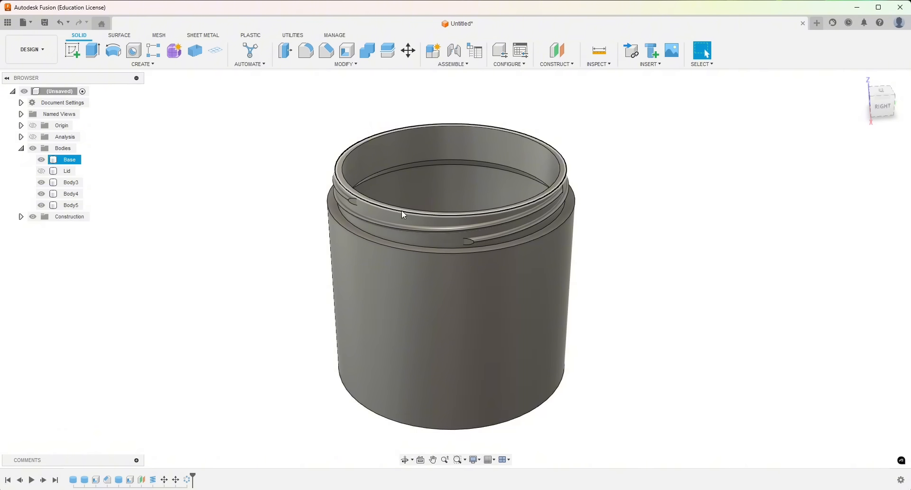
left_click(391, 232)
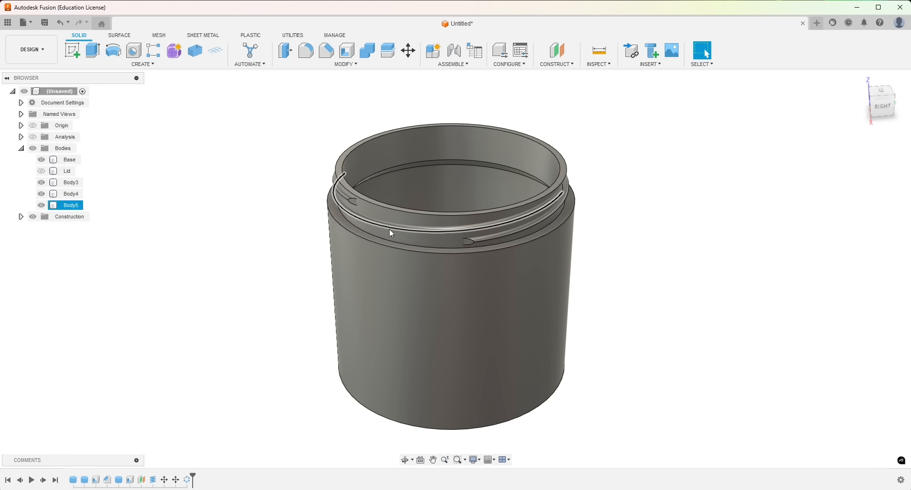
left_click(320, 240)
middle_click_drag(319, 240, 300, 219, "shift")
left_click(411, 148)
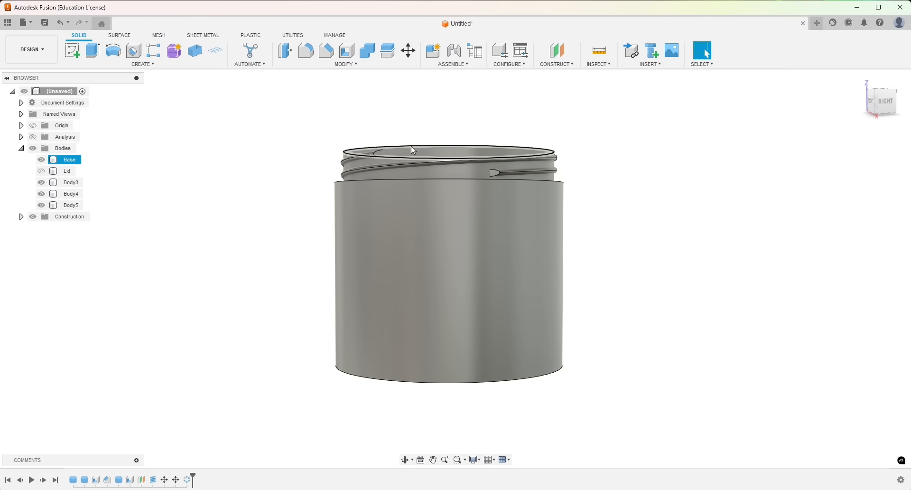
left_click(274, 203)
middle_click_drag(275, 204, 267, 221, "shift")
middle_click_drag(546, 175, 521, 180, "shift")
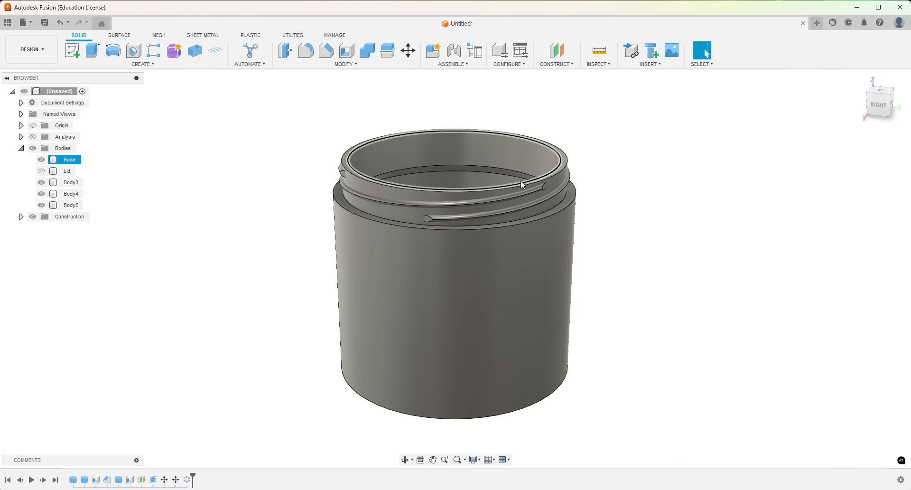
left_click(274, 217)
middle_click_drag(274, 217, 269, 214, "shift")
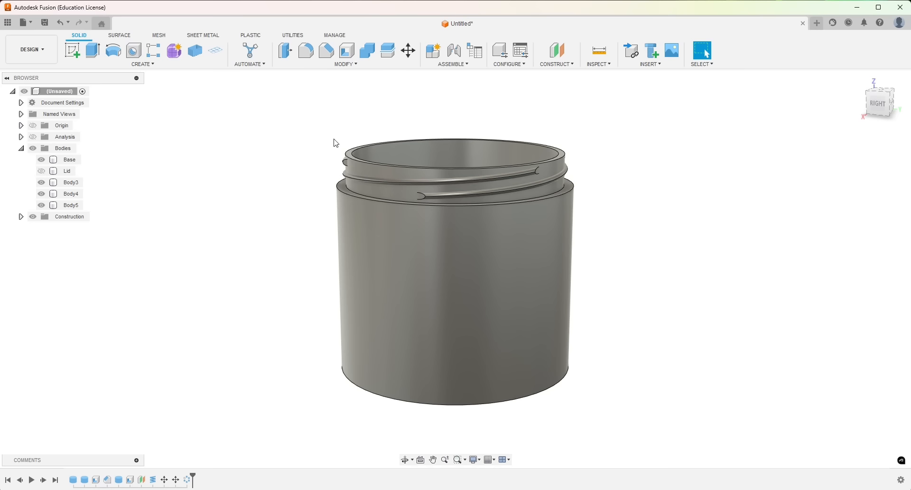
middle_click_drag(288, 176, 288, 182, "shift")
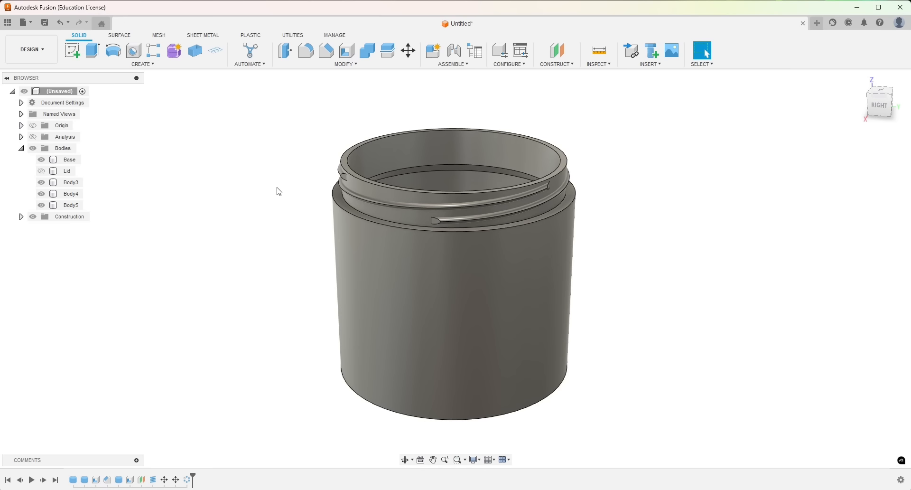
middle_click_drag(269, 235, 258, 222, "shift")
left_click(480, 215)
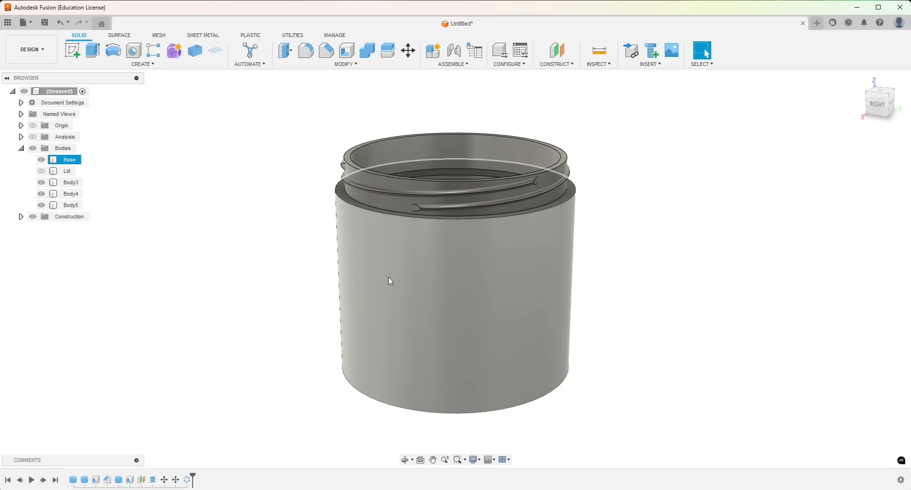
Start a combine with the Base as the target body and the three coil bodies around the neck as tool bodies
left_click(367, 50)
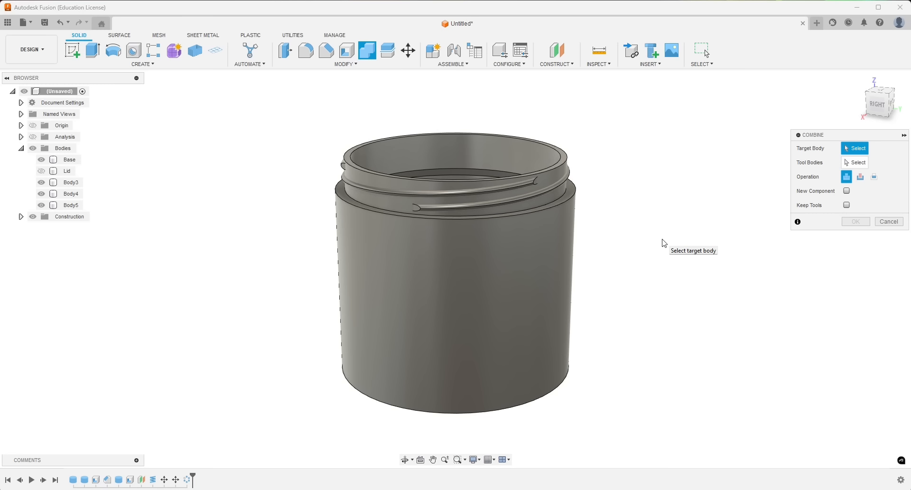
left_click(493, 286)
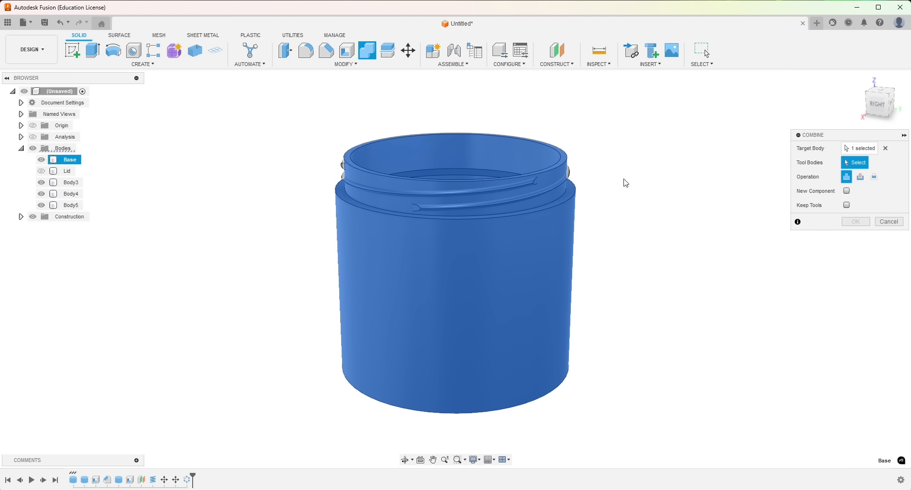
left_click(507, 189)
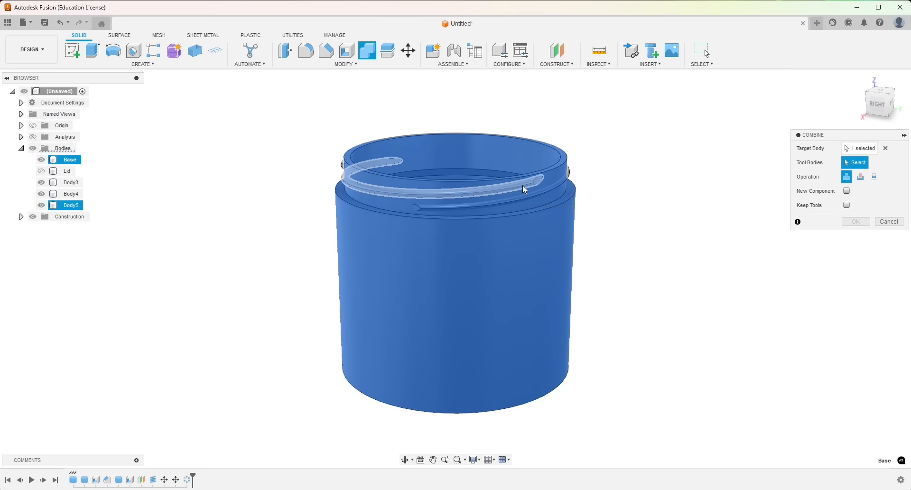
left_click(517, 187)
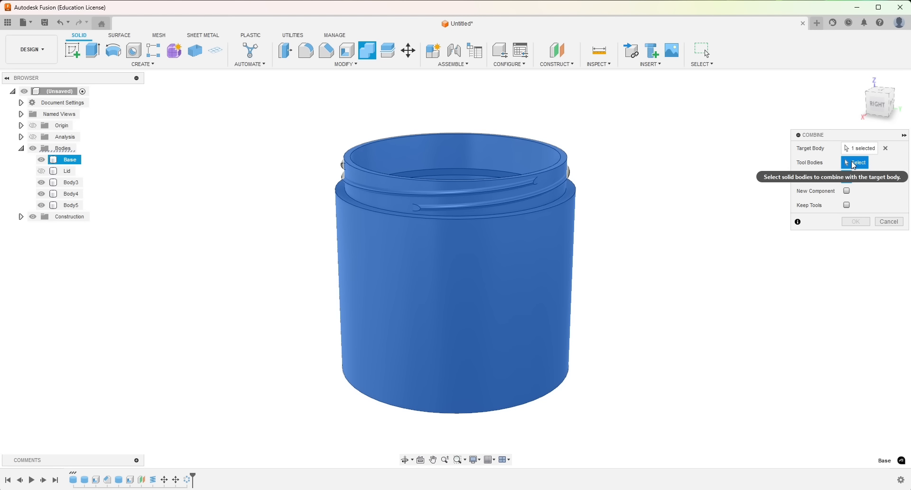
left_click(520, 184)
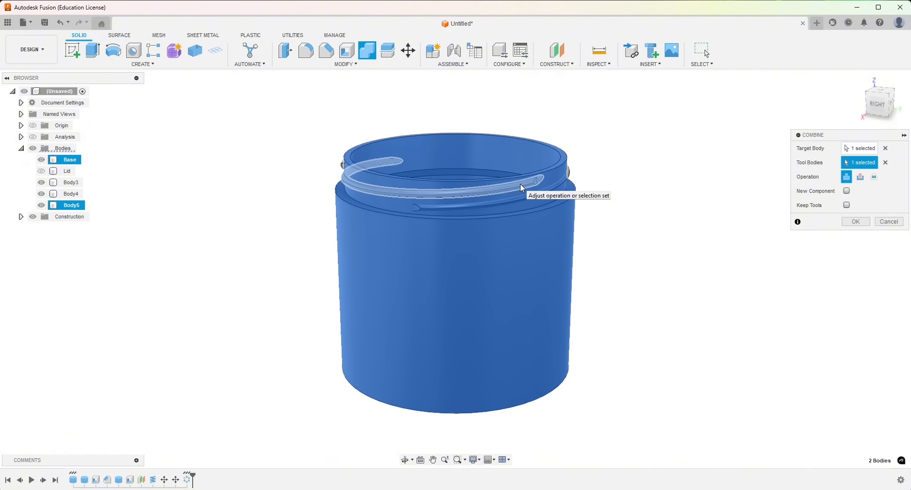
left_click(554, 183)
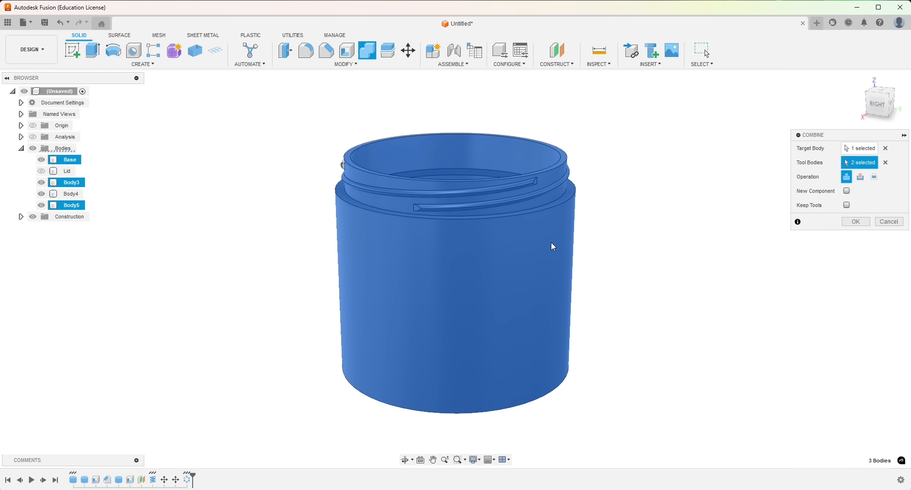
middle_click_drag(551, 246, 479, 235, "shift")
left_click(544, 192)
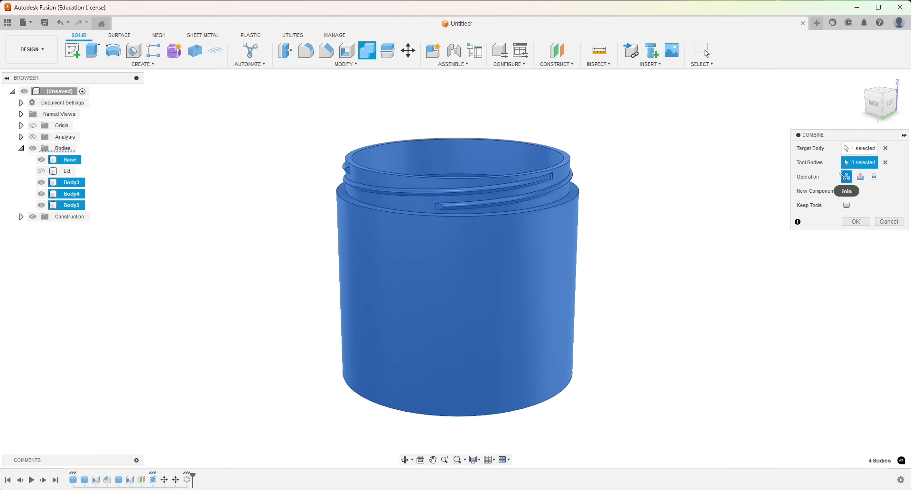
Preview the Cut and Intersect operations of the combine, and complete it as a Join without keeping the tools
left_click(860, 176)
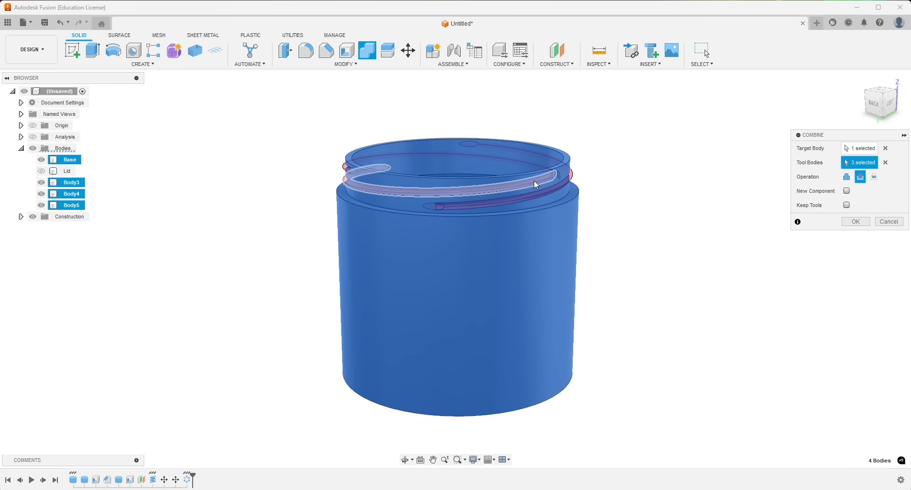
left_click(875, 177)
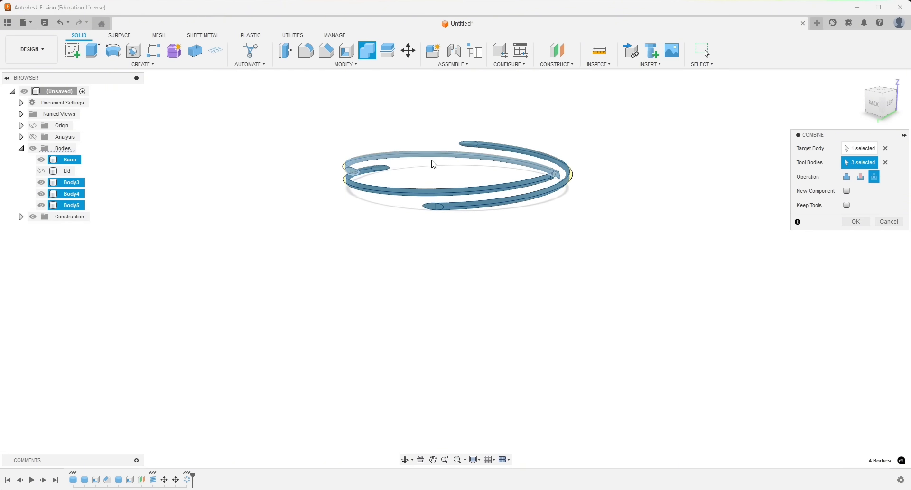
mouse_move(552, 272)
middle_mouse_down("shift")
mouse_move(549, 290)
mouse_move(573, 262)
mouse_move(546, 275)
middle_mouse_up("shift")
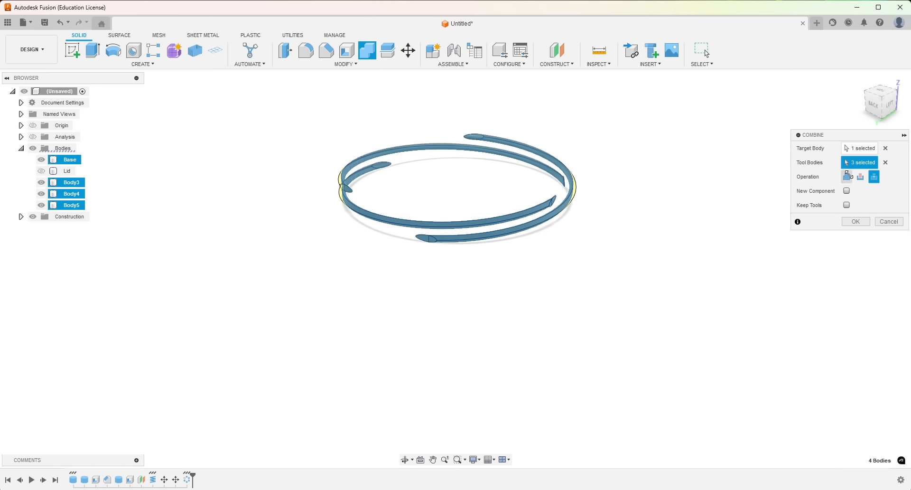
left_click(846, 177)
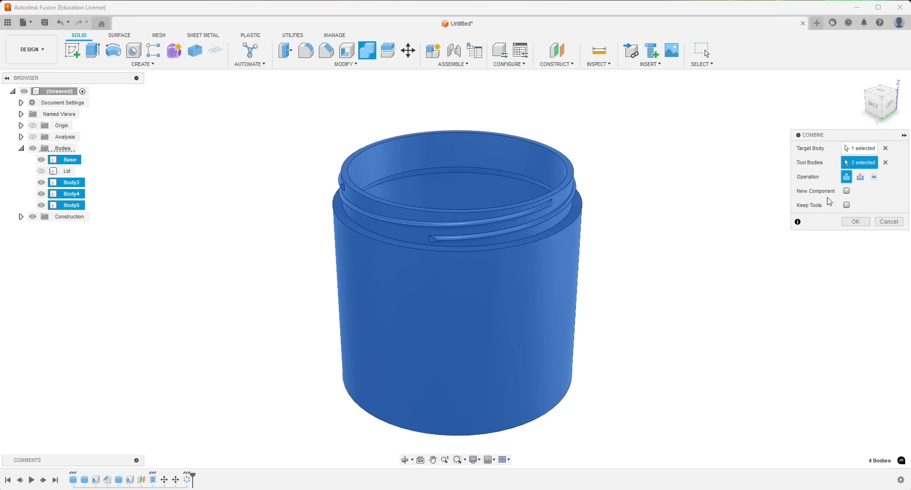
left_click(855, 222)
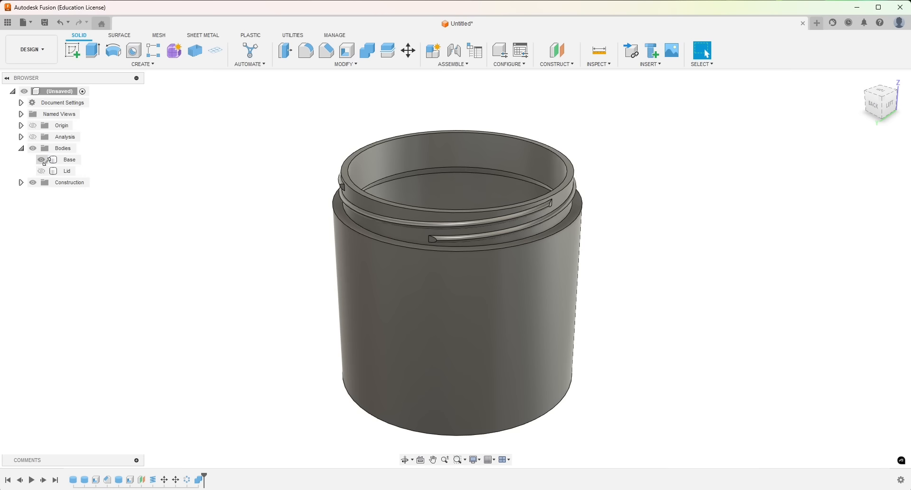
Toggle the Base's visibility off and on, and examine how the joined threads sit on the neck
left_click(67, 159)
left_click(42, 160)
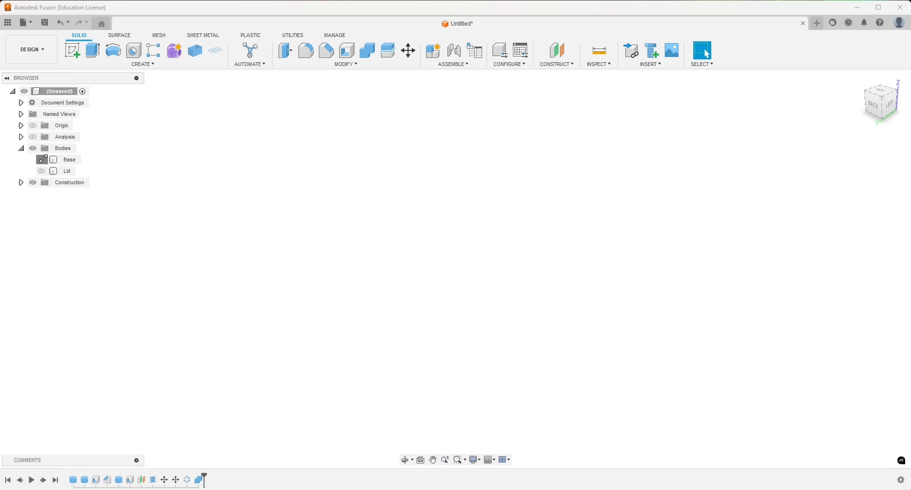
left_click(41, 159)
middle_click_drag(384, 223, 347, 270, "shift")
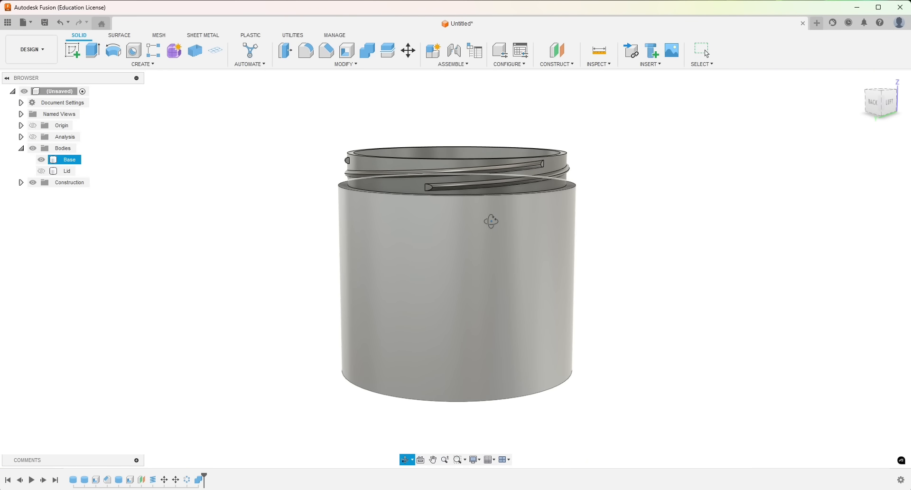
middle_click_drag(484, 218, 488, 257, "shift")
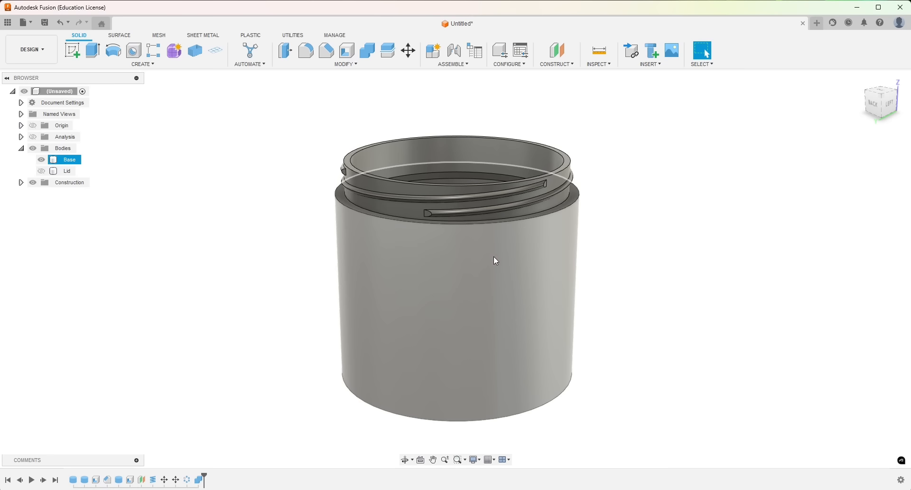
scroll(531, 233, "up", 5)
middle_click_drag(524, 253, 500, 248, "shift")
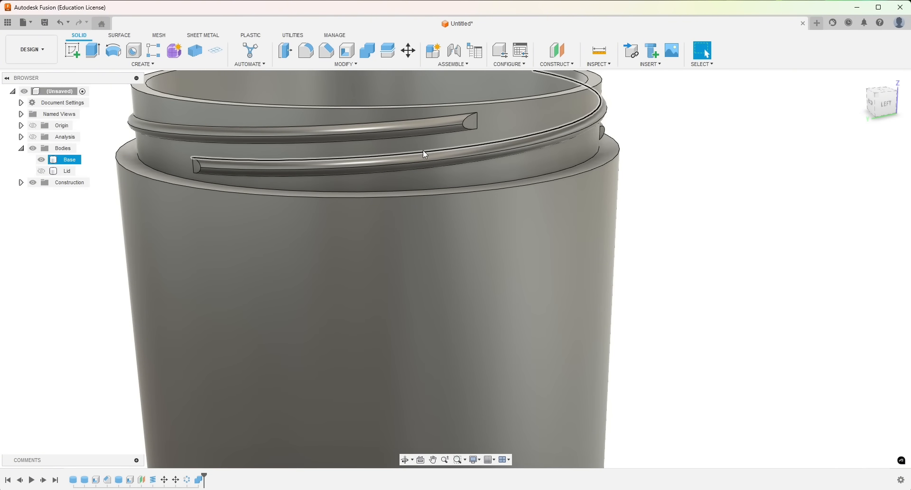
middle_click_drag(423, 136, 528, 239, "shift")
key("Escape")
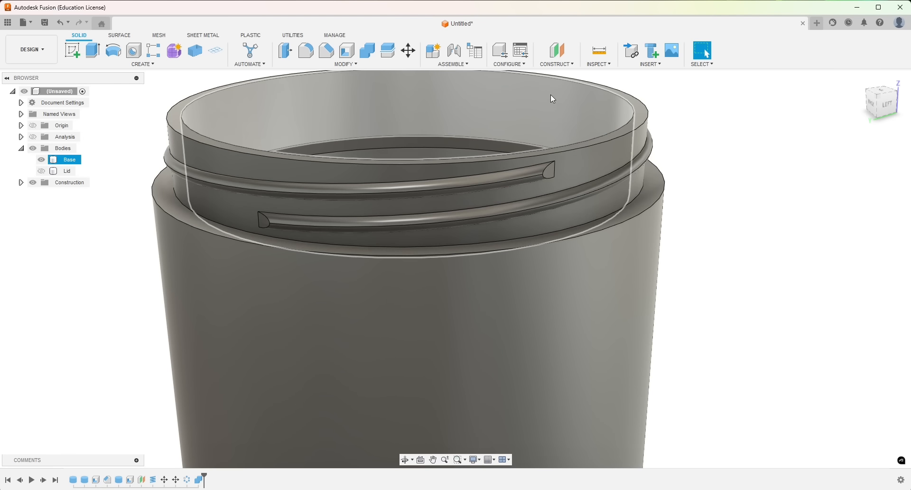
Measure the gap between the lower edge of one thread and the upper edge of the thread beneath it
left_click(598, 63)
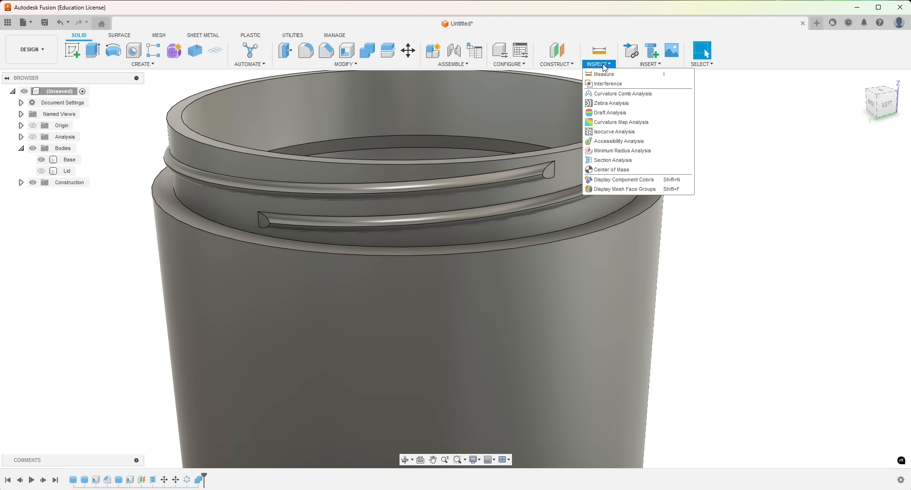
left_click(601, 75)
left_click(597, 263)
middle_click_drag(594, 259, 582, 256, "shift")
scroll(514, 105, "up", 4)
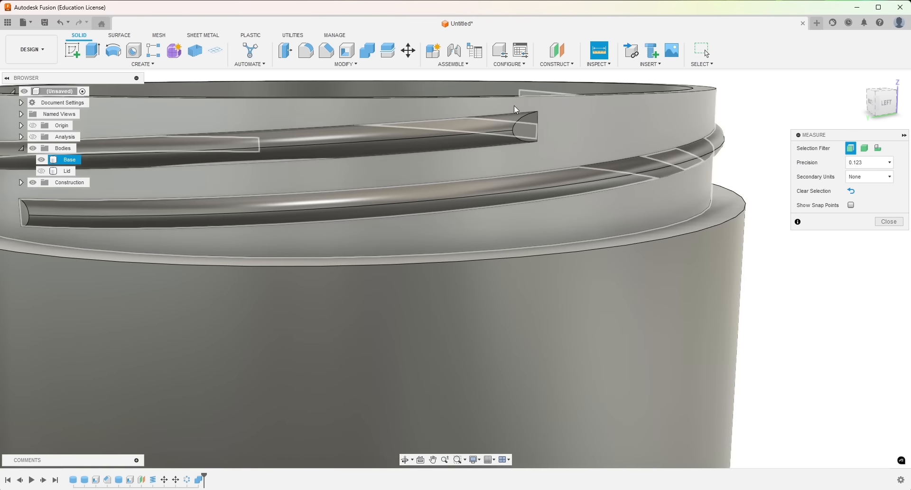
left_click(503, 159)
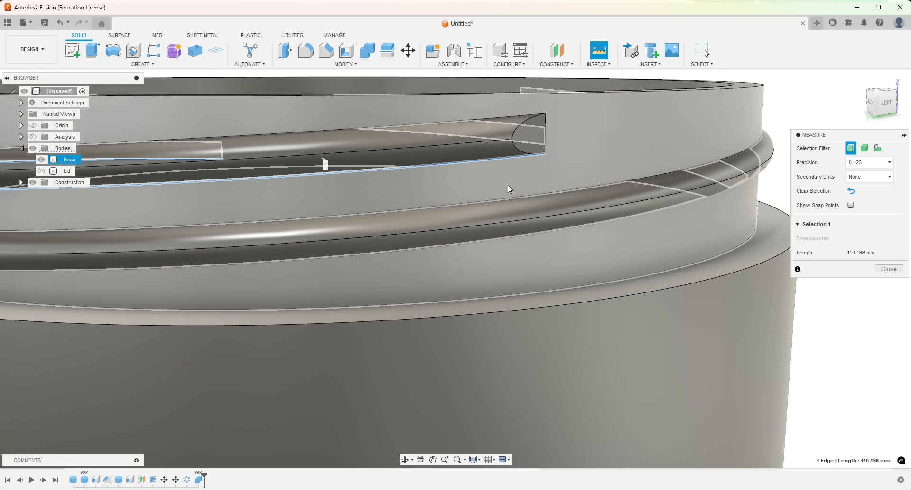
left_click(504, 197)
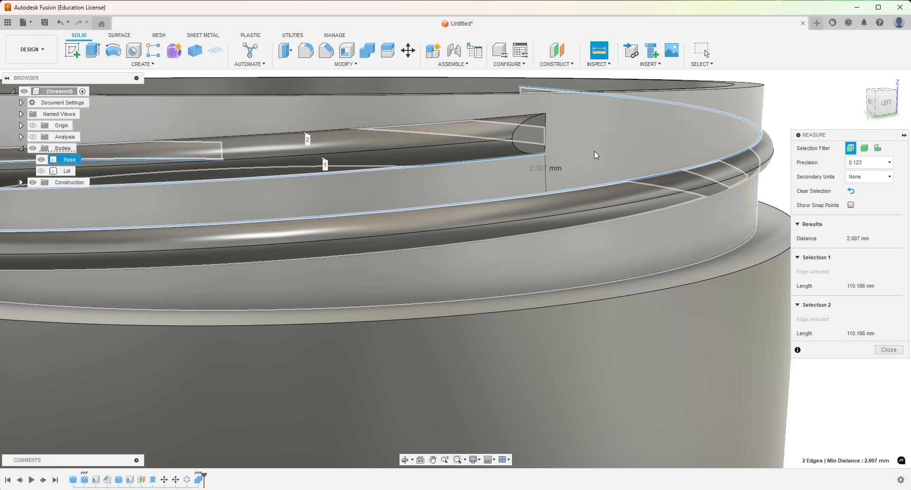
scroll(609, 223, "down", 4)
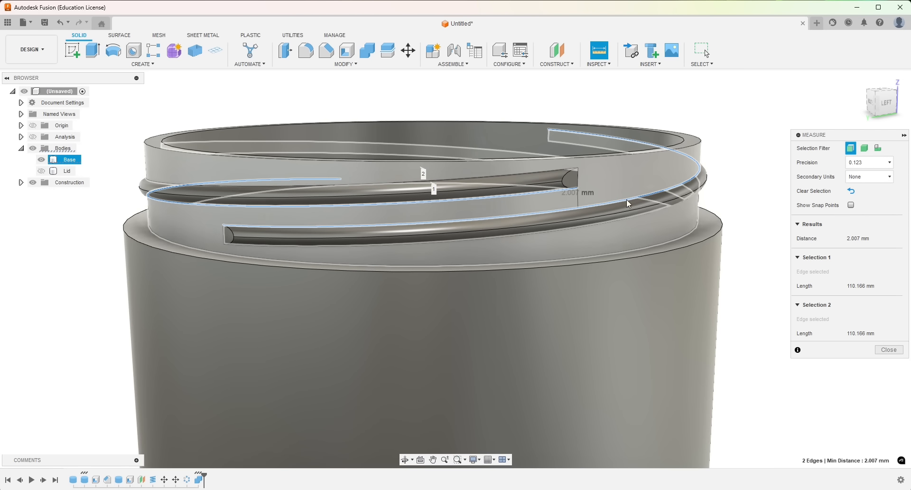
left_click(850, 191)
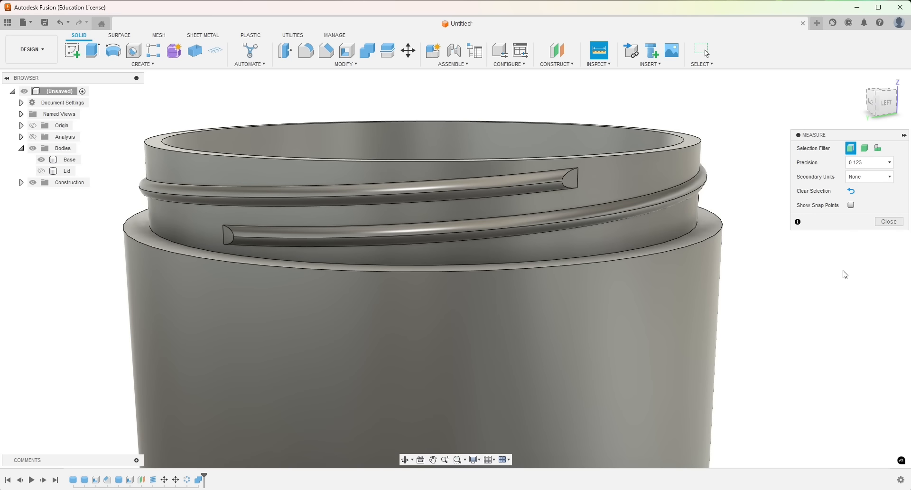
left_click(889, 221)
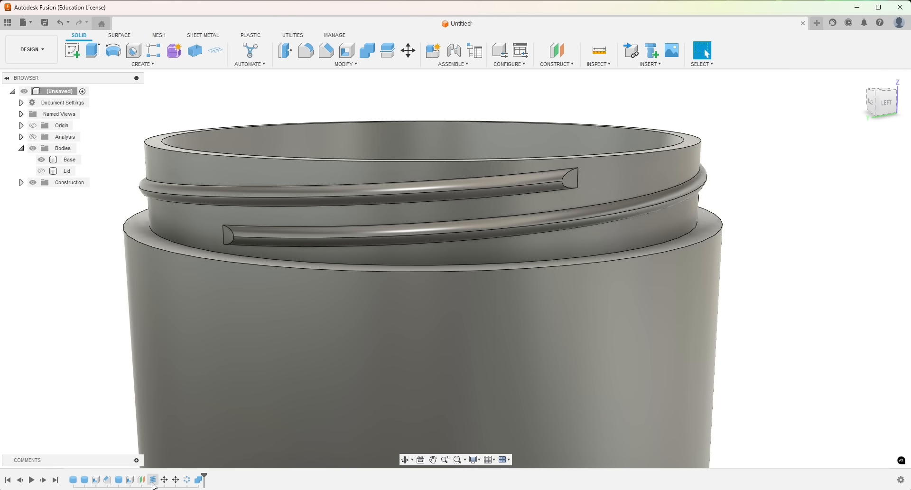
Edit the original coil feature and set its height to 6.5 mm
scroll(328, 328, "down", 10)
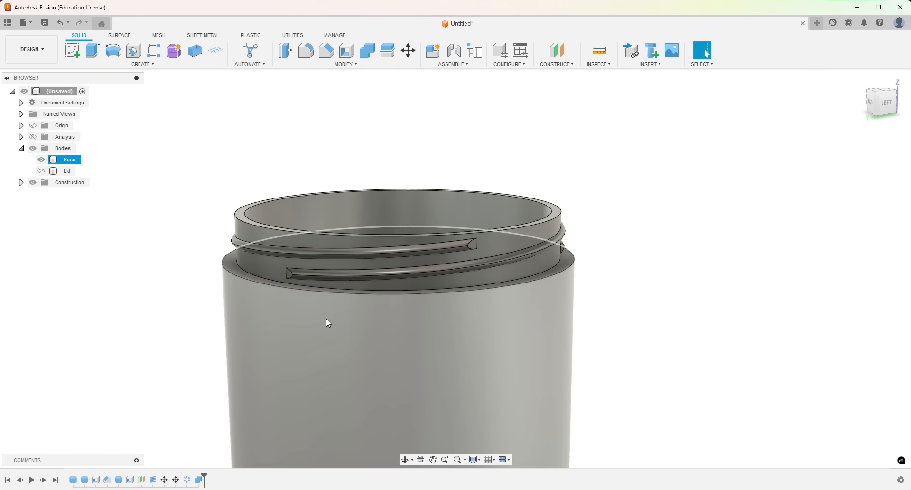
middle_click_drag(198, 399, 250, 337)
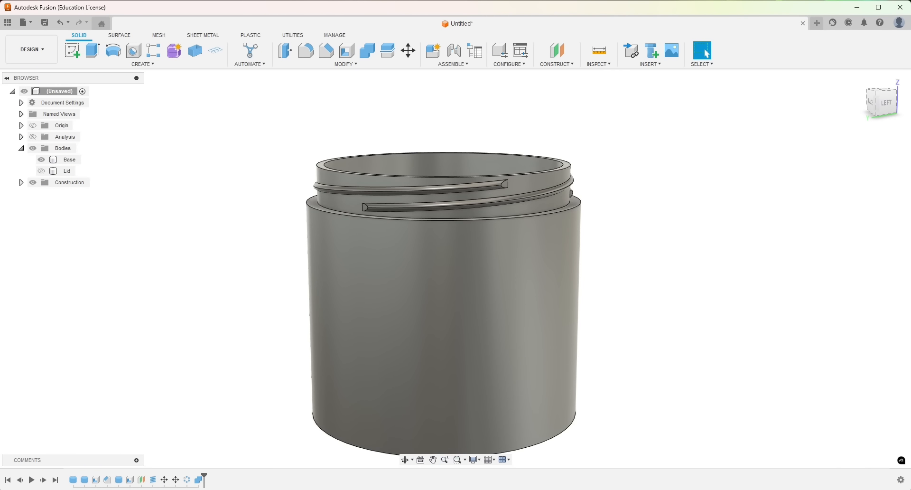
double_click(154, 479)
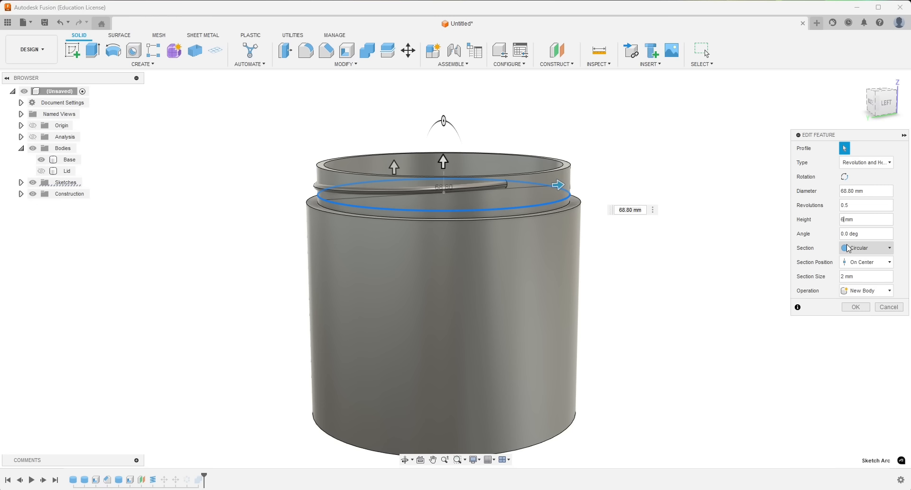
type(".5")
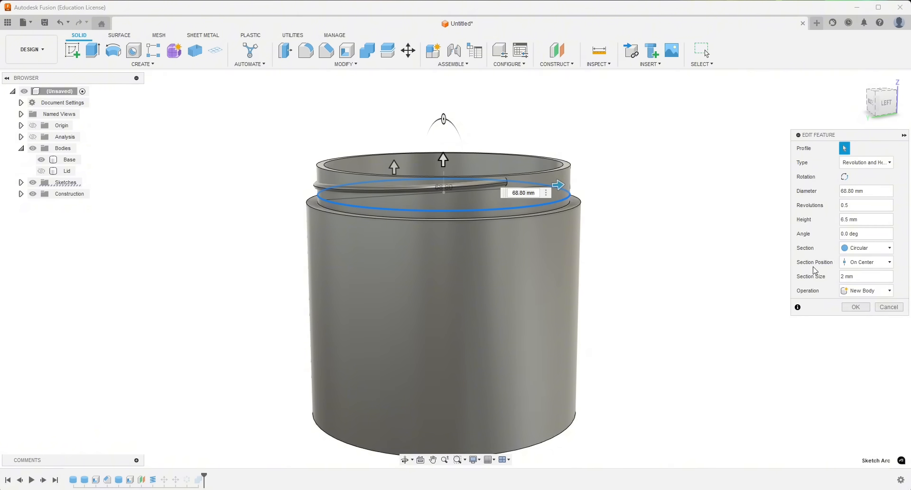
left_click(853, 307)
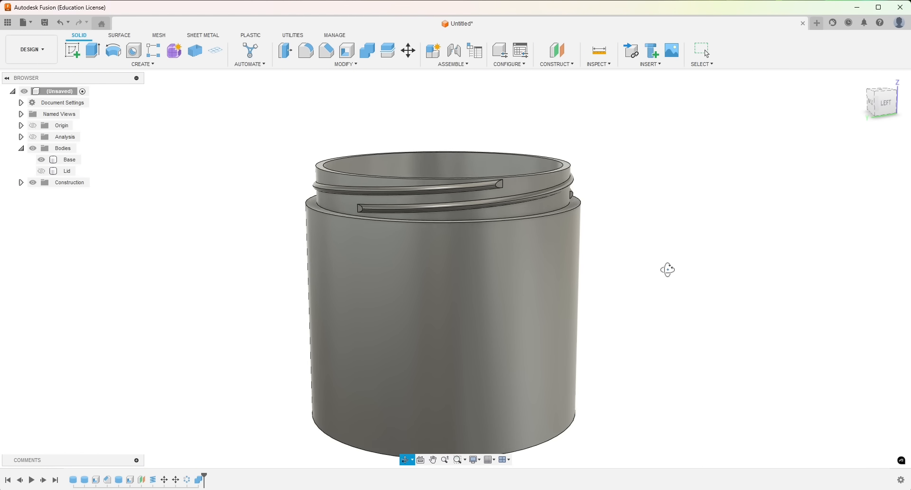
Extrude the neck's top rim face slightly upward, joined to the base
left_click(335, 222)
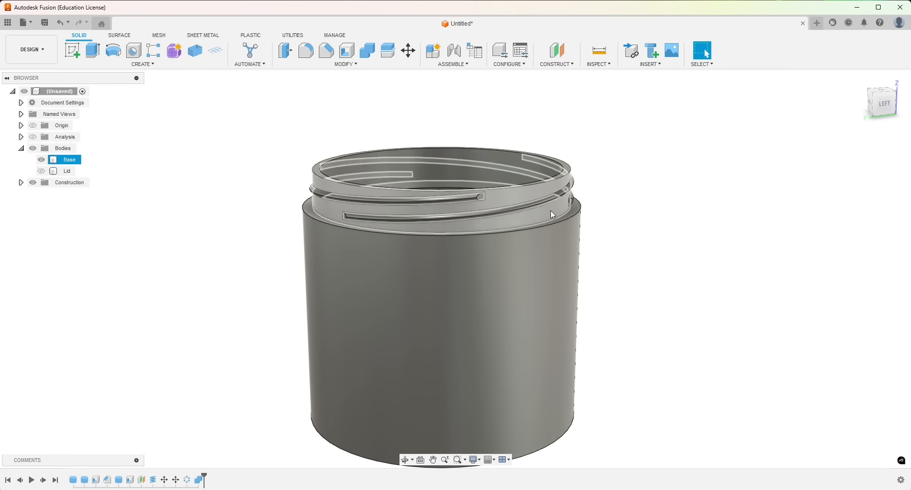
middle_click_drag(550, 210, 554, 234, "shift")
scroll(564, 247, "up", 3)
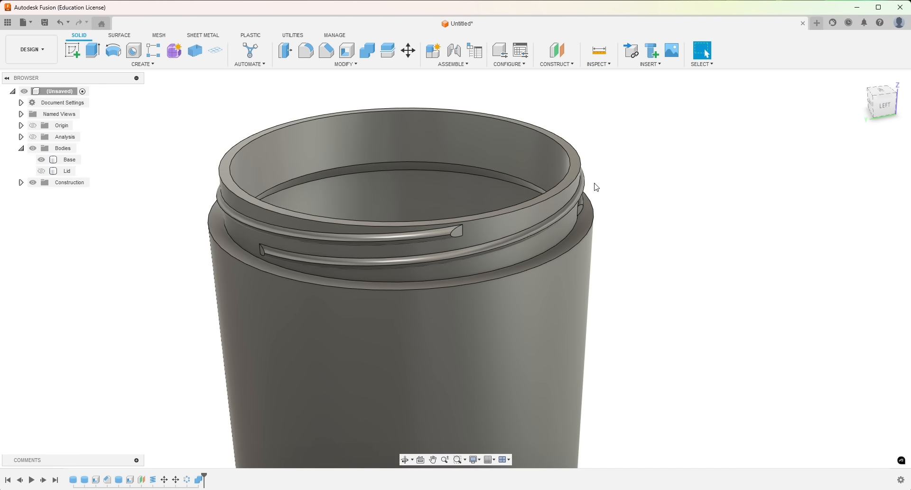
left_click(576, 171)
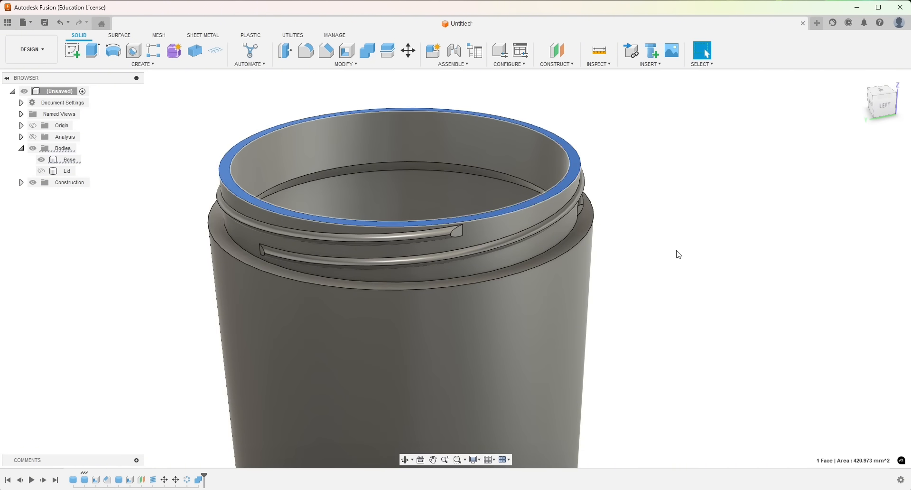
middle_click_drag(677, 254, 673, 242, "shift")
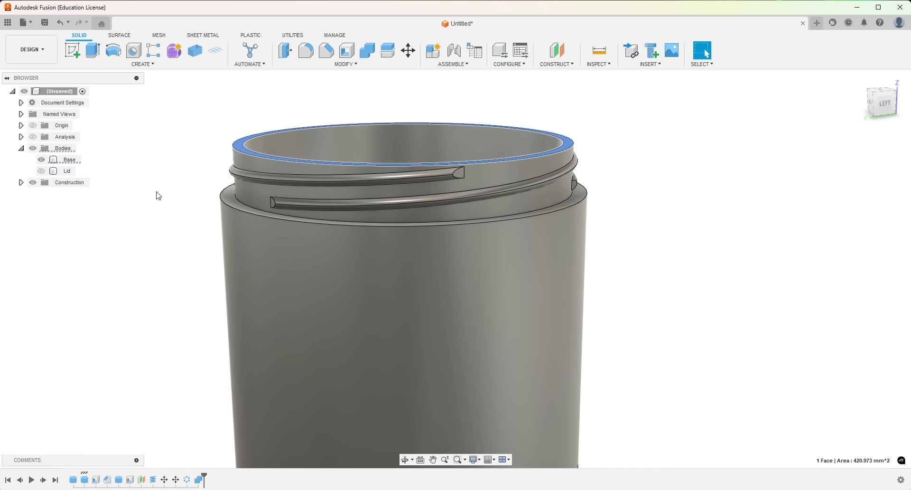
key("e")
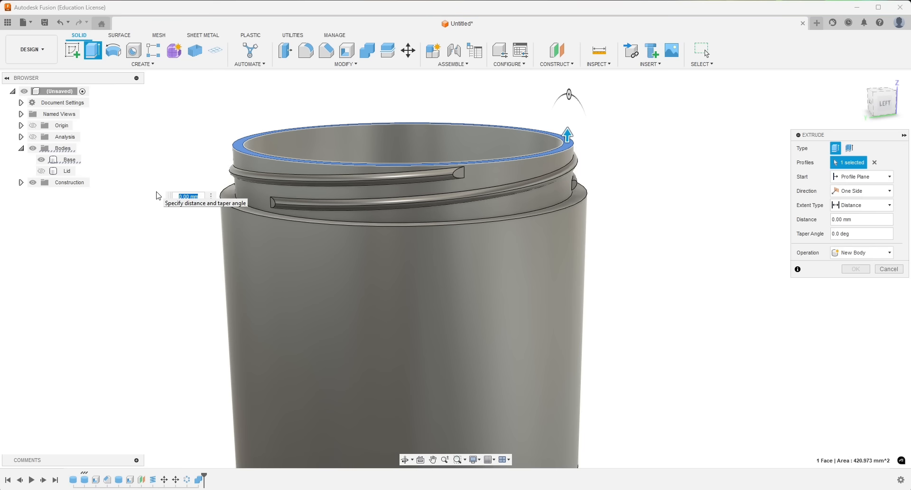
key("Escape")
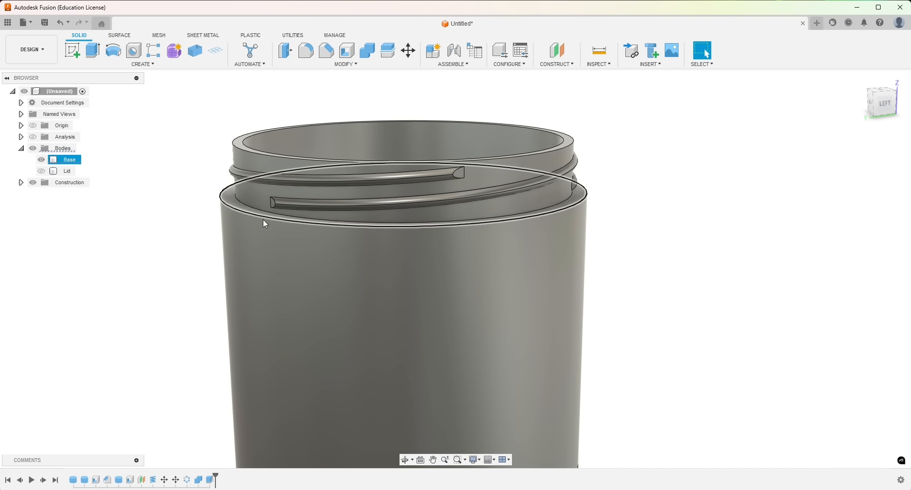
Measure the gap between the lower edge of the upper thread and the upper edge of the thread beneath it
left_click(197, 257)
mouse_move(163, 256)
middle_mouse_down("shift")
mouse_move(177, 250)
mouse_move(162, 246)
middle_mouse_up("shift")
scroll(359, 120, "up", 3)
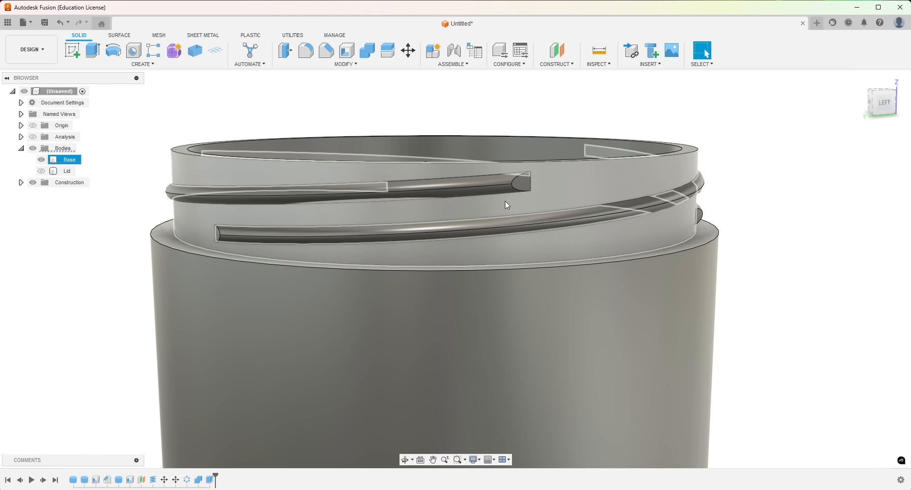
left_click(604, 59)
scroll(555, 162, "up", 5)
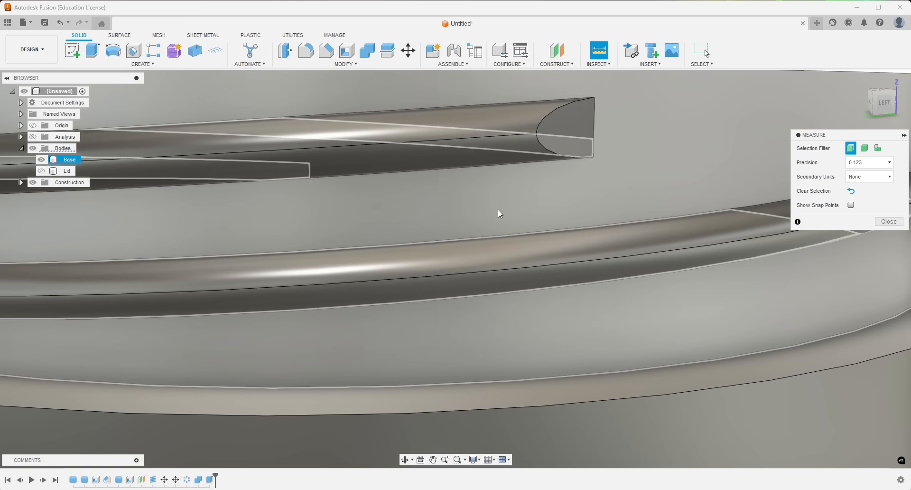
left_click(515, 161)
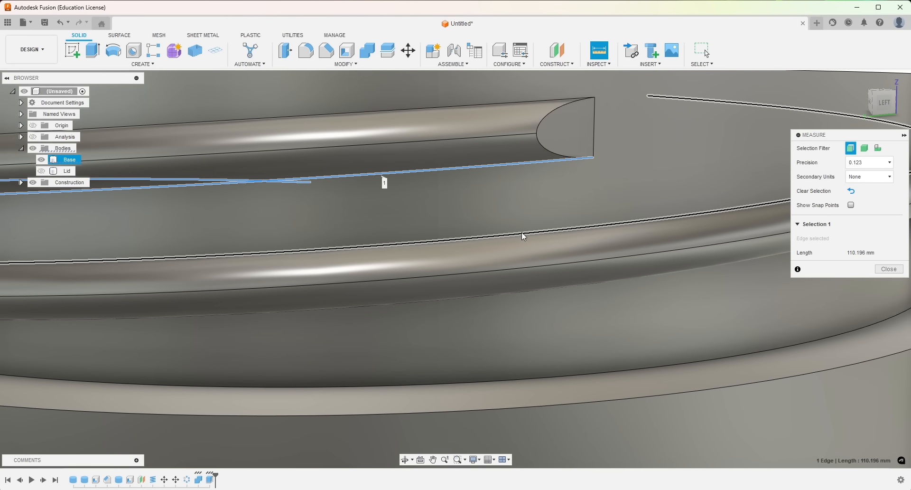
left_click(522, 232)
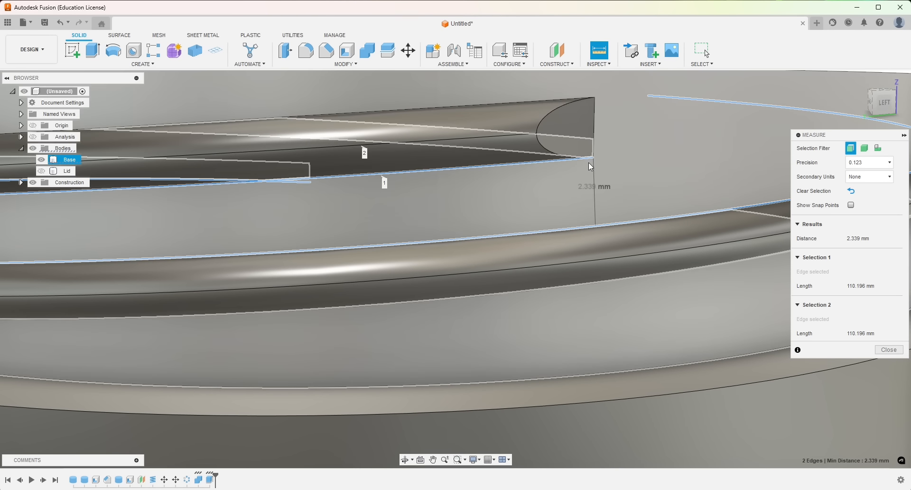
scroll(588, 164, "down", 5)
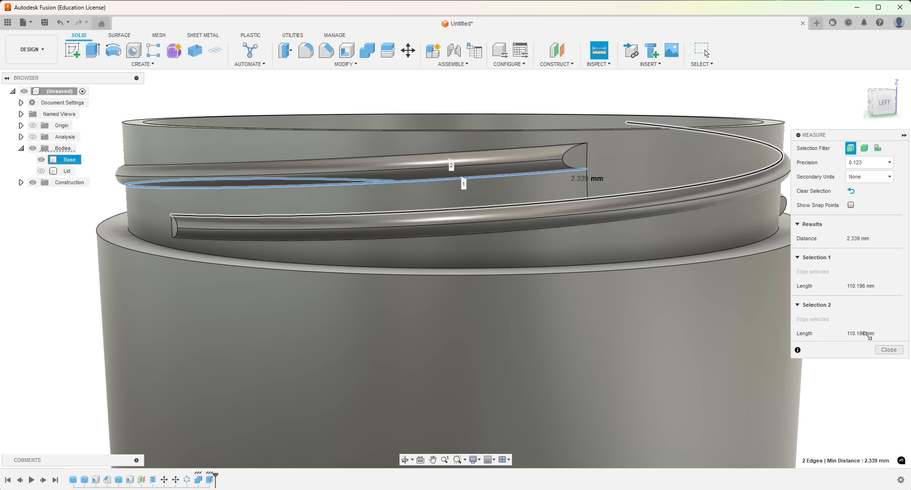
left_click(886, 350)
scroll(357, 258, "down", 3)
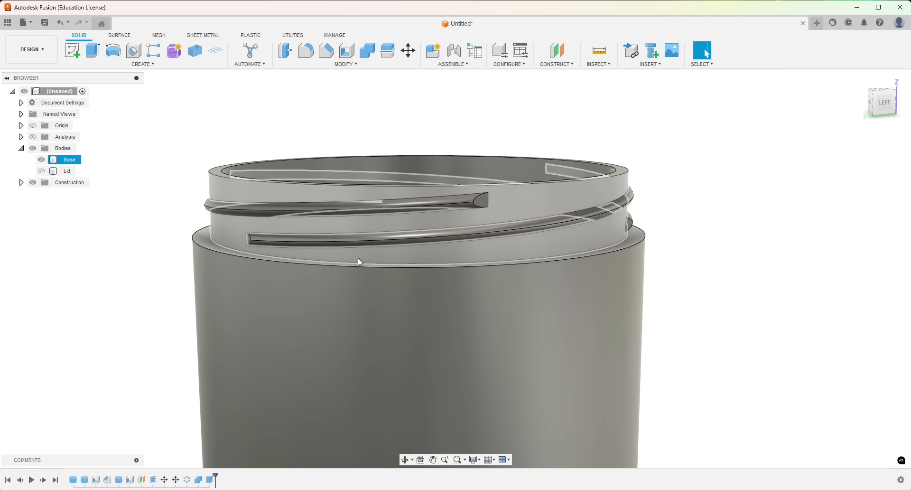
Examine the threads, shoulder and raised rim of the neck from the side and from above
middle_click_drag(89, 230, 128, 240, "shift")
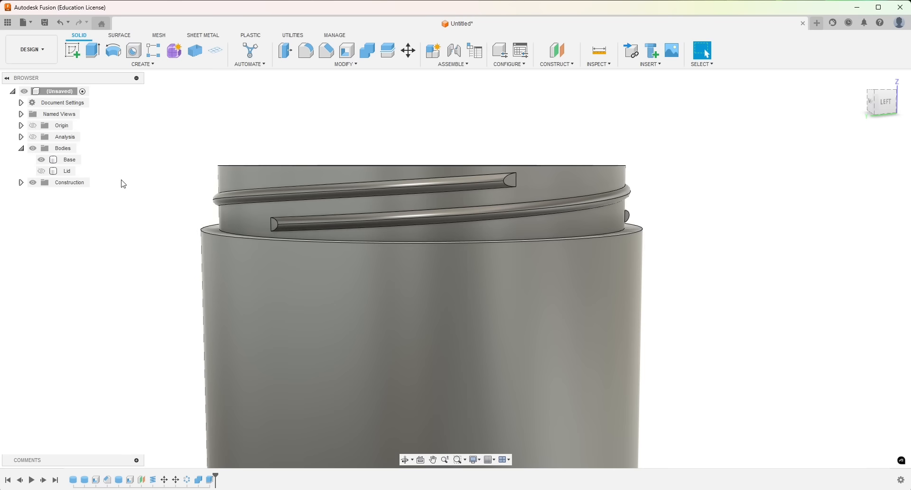
middle_click_drag(124, 184, 179, 171, "shift")
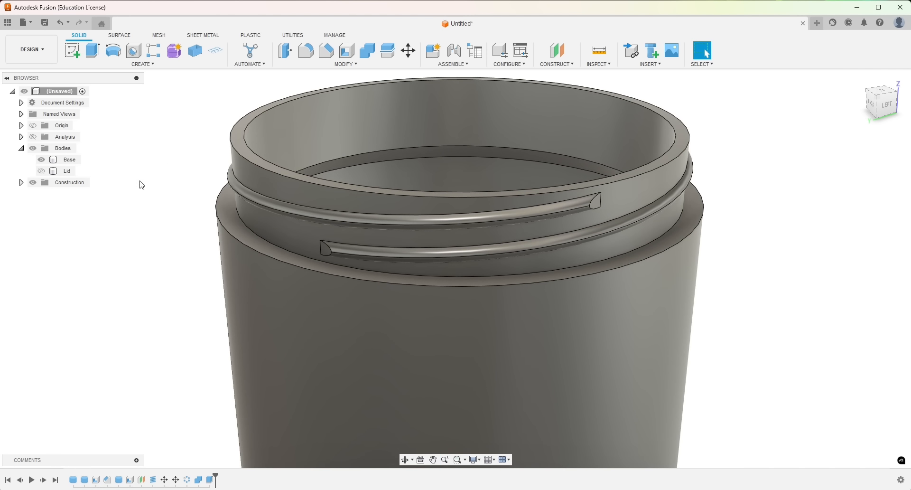
scroll(195, 269, "down", 1)
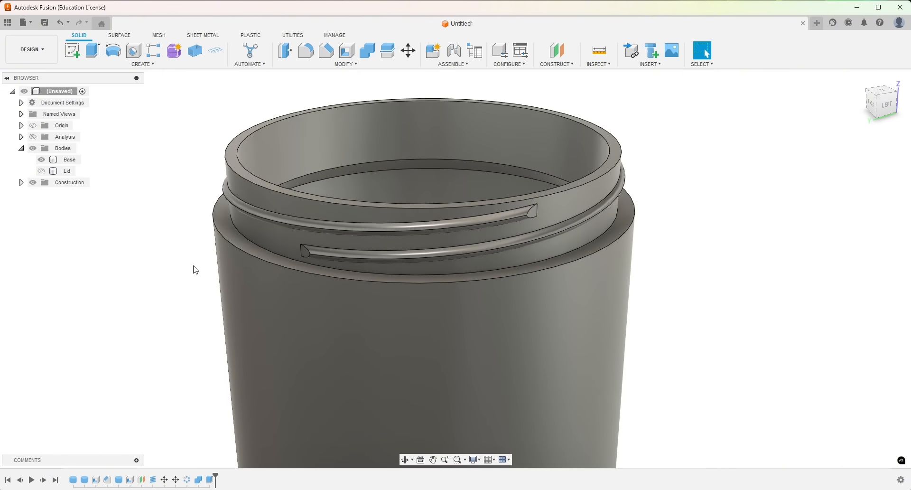
scroll(221, 255, "down", 2)
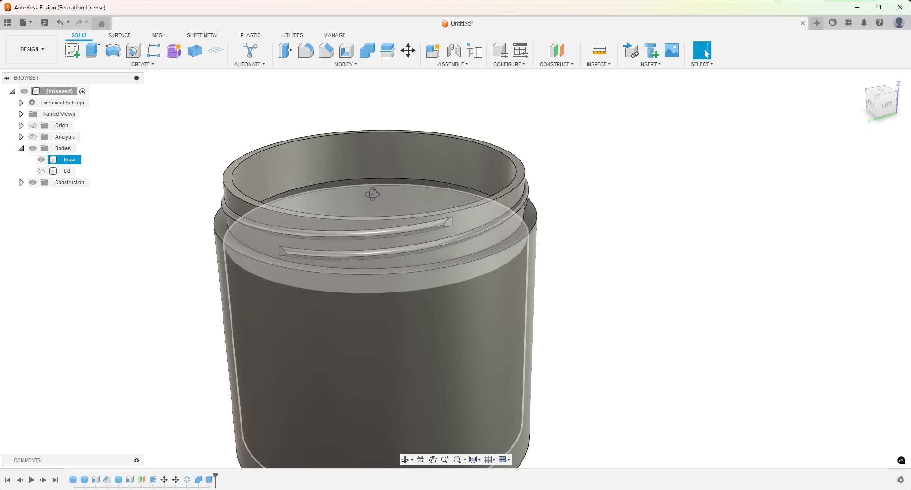
middle_click_drag(372, 194, 375, 212, "shift")
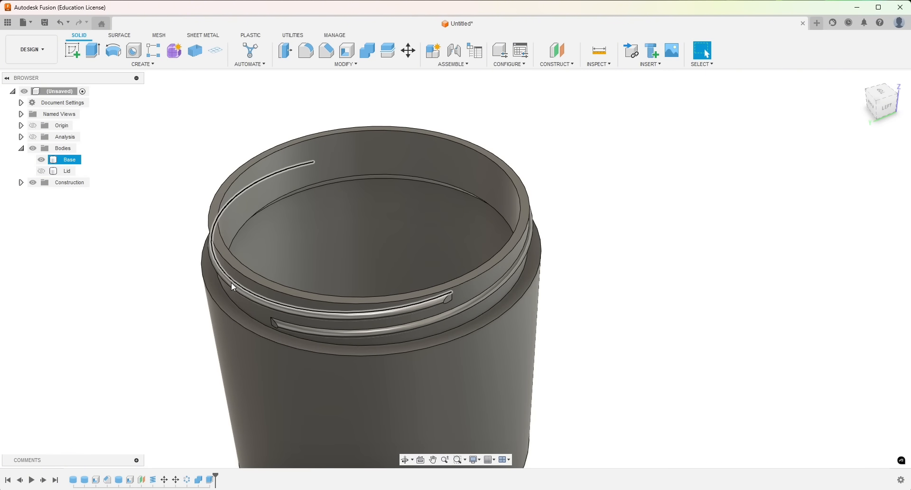
middle_click_drag(237, 286, 194, 301, "shift")
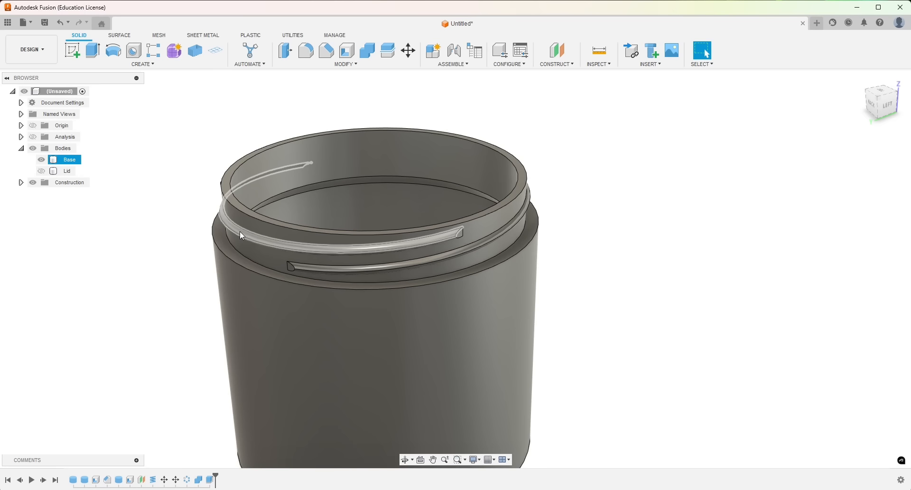
left_click(200, 253)
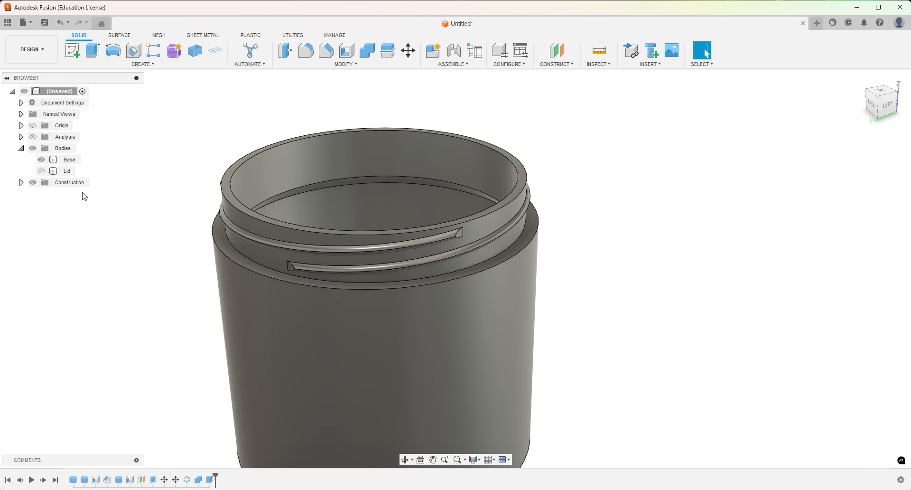
left_click(269, 200)
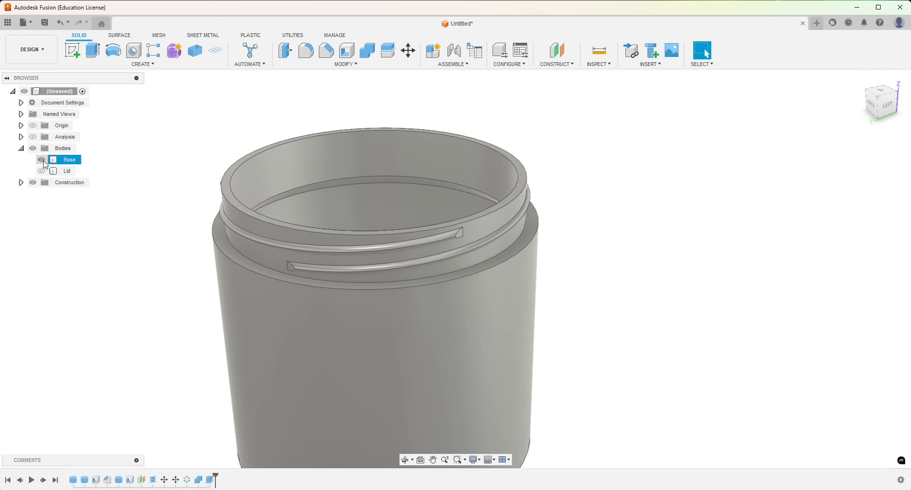
Hide the Base, show the Lid and turn it so that its open side faces up
left_click(41, 160)
left_click(45, 173)
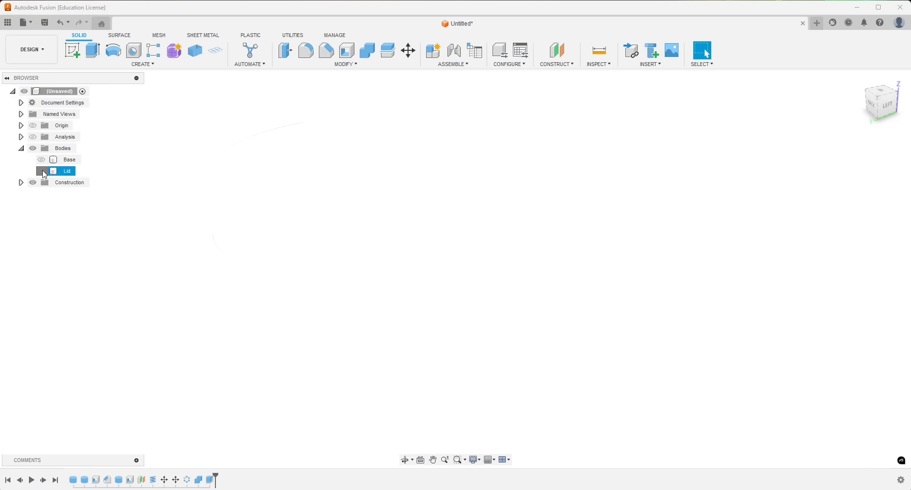
left_click(41, 170)
middle_click_drag(287, 375, 318, 276, "shift")
middle_click_drag(401, 423, 419, 293, "shift")
left_click(510, 335)
scroll(452, 301, "up", 4)
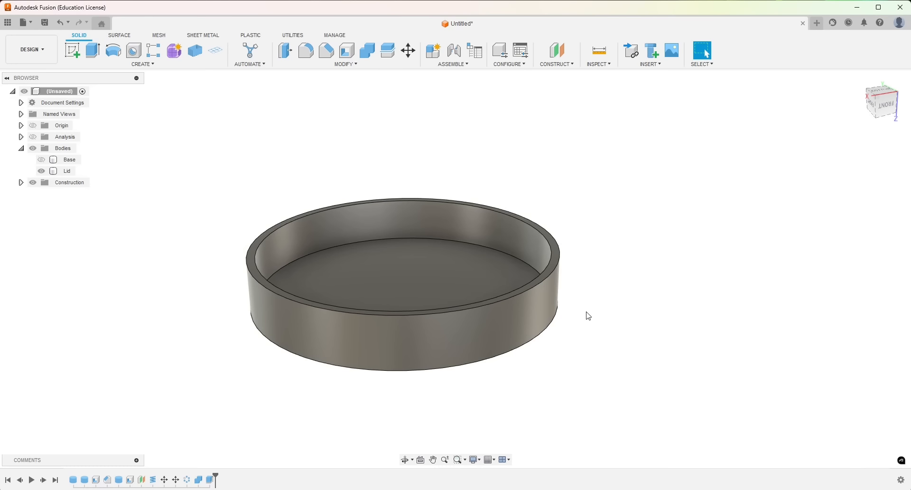
scroll(631, 338, "up", 1)
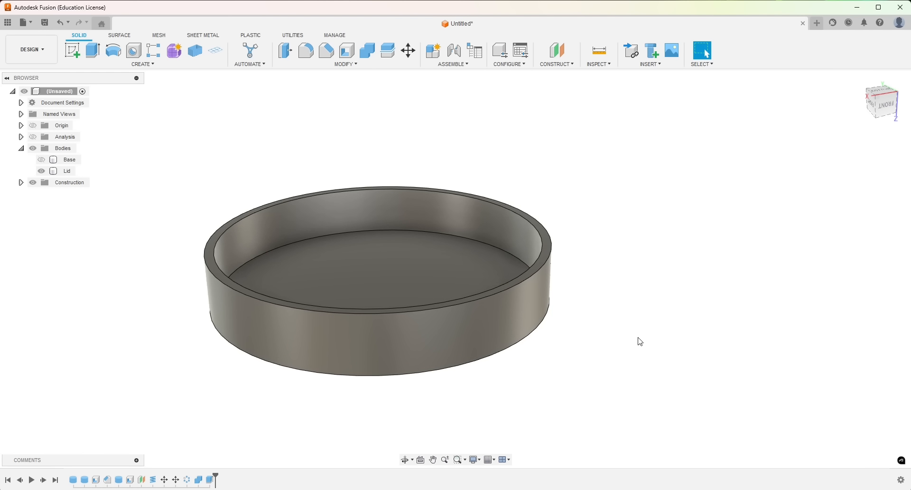
Create a construction plane offset 2 mm from the lid's inner floor towards its opening
left_click(564, 58)
left_click(404, 269)
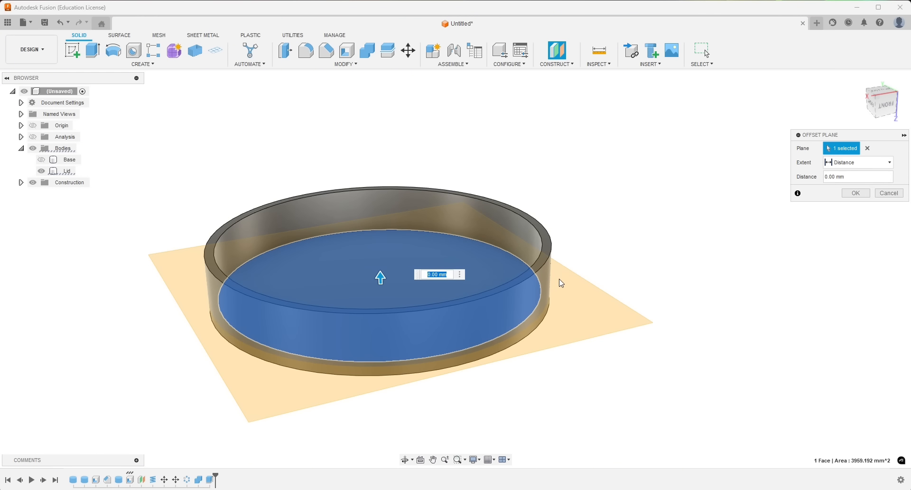
type("2")
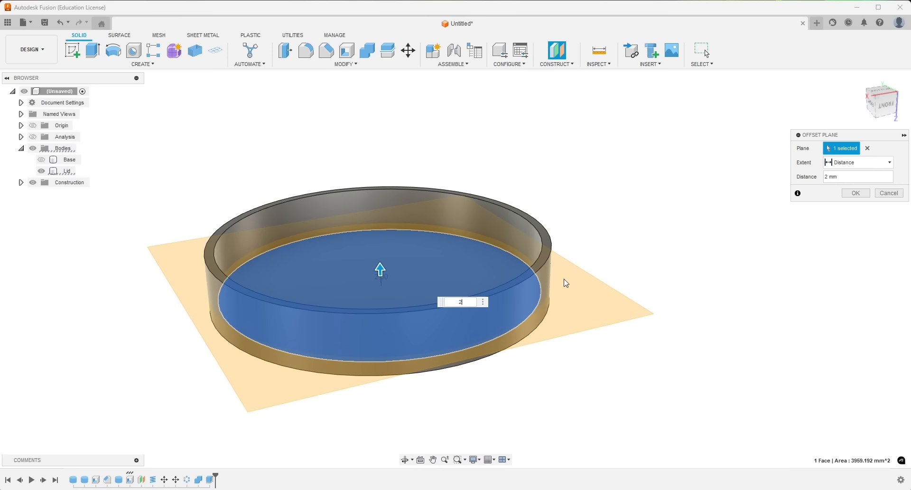
left_click(857, 194)
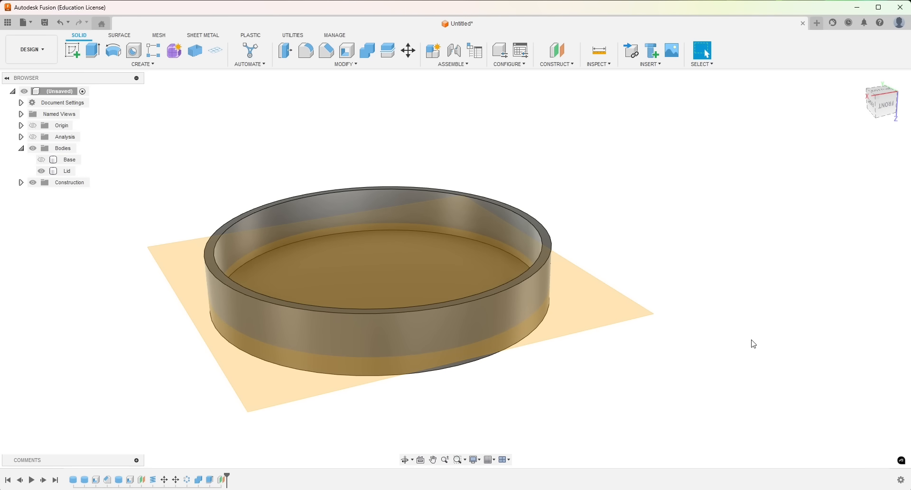
mouse_move(754, 343)
middle_mouse_down("shift")
mouse_move(750, 321)
mouse_move(743, 337)
middle_mouse_up("shift")
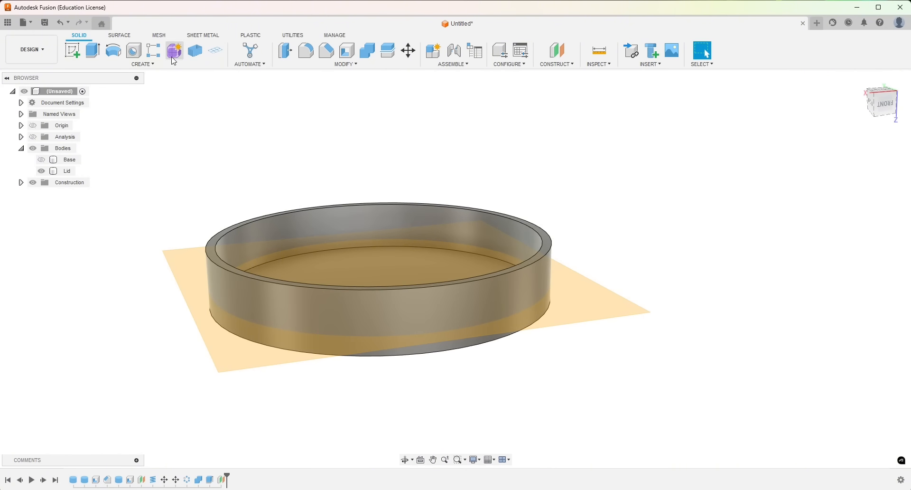
left_click(134, 66)
left_click(138, 237)
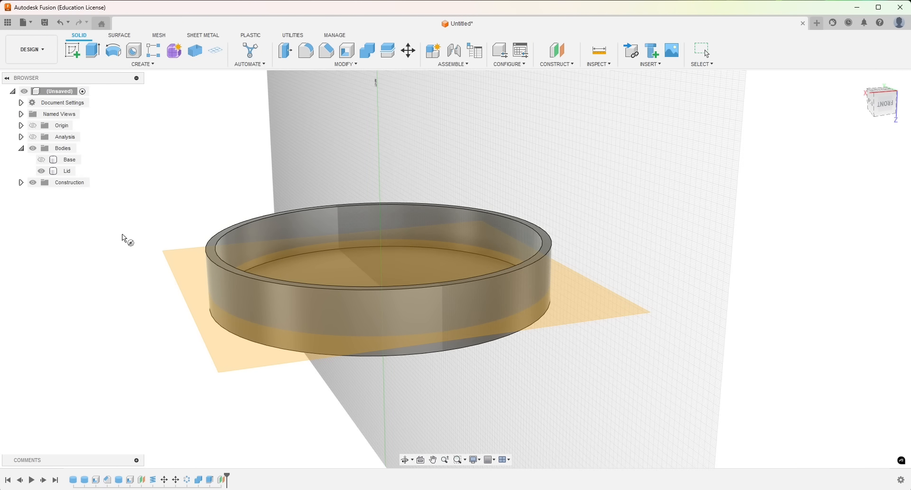
left_click(178, 260)
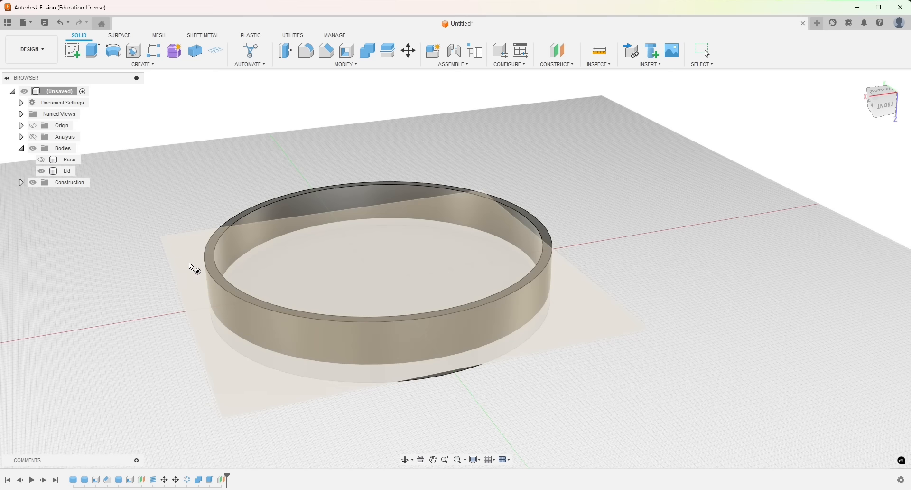
left_click(188, 262)
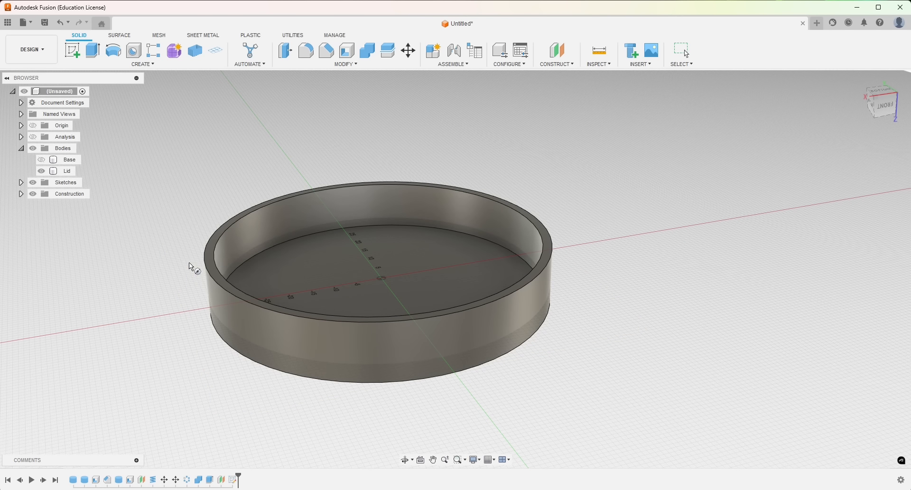
left_click(377, 280)
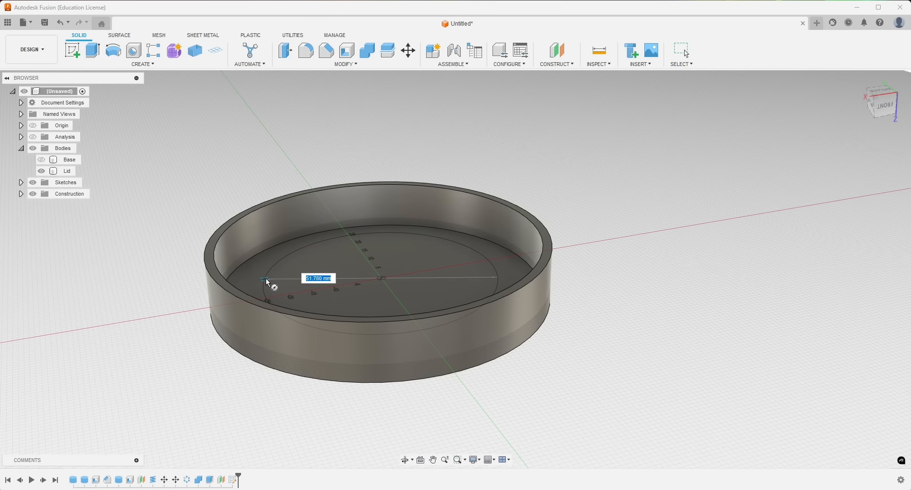
key("Escape")
Check the diameter of the lid's inner rim edge
left_click(304, 249)
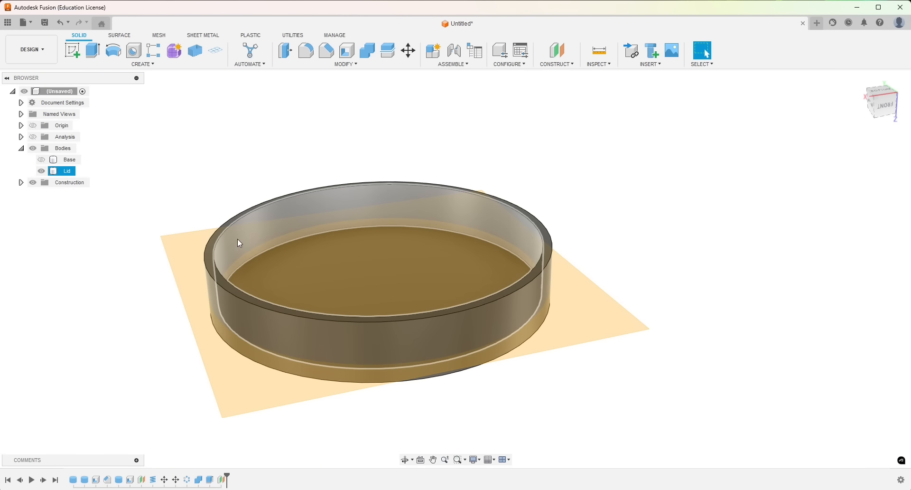
left_click(216, 247)
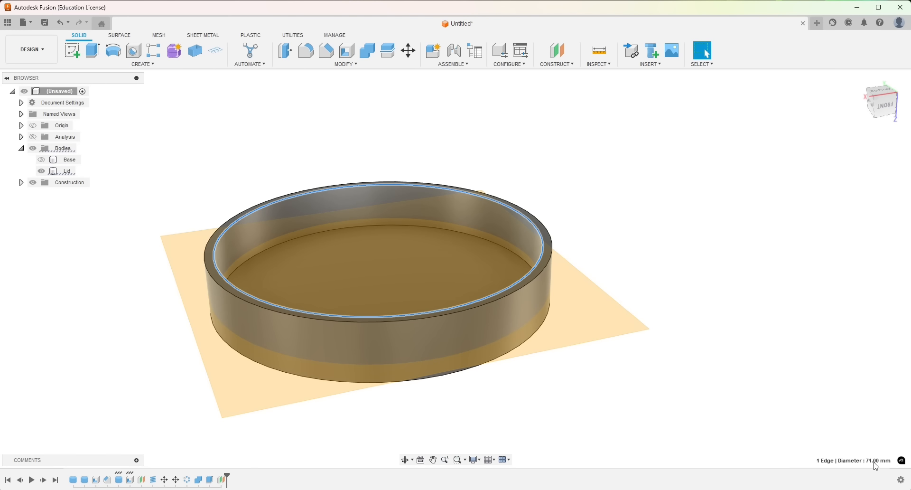
left_click(697, 301)
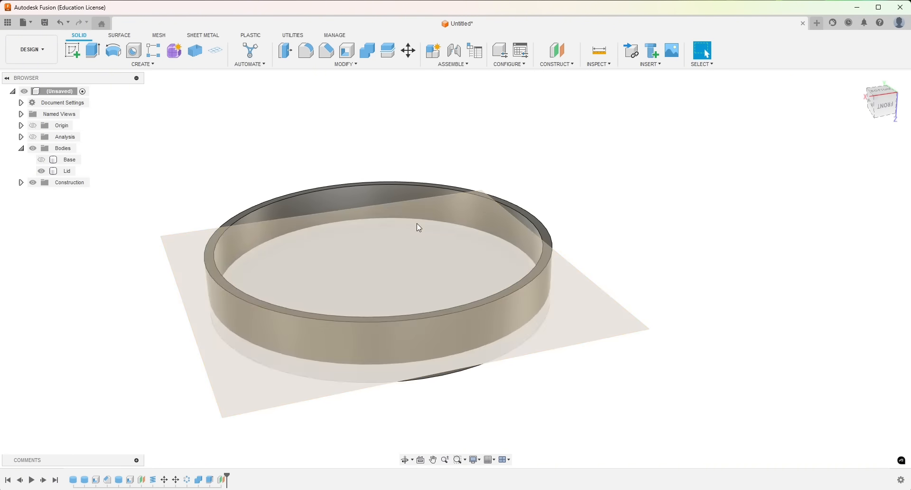
Start a coil on the construction plane inside the lid, centred on the origin, with a 71.2 mm diameter
left_click(135, 68)
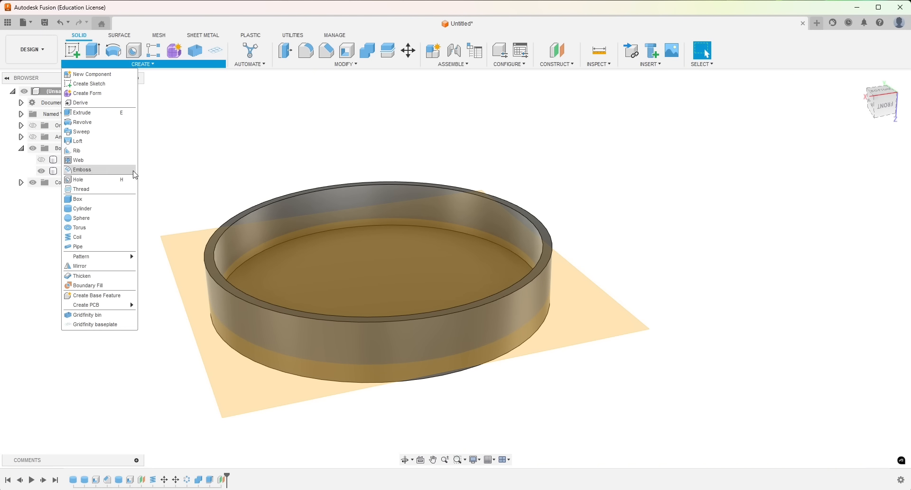
left_click(104, 237)
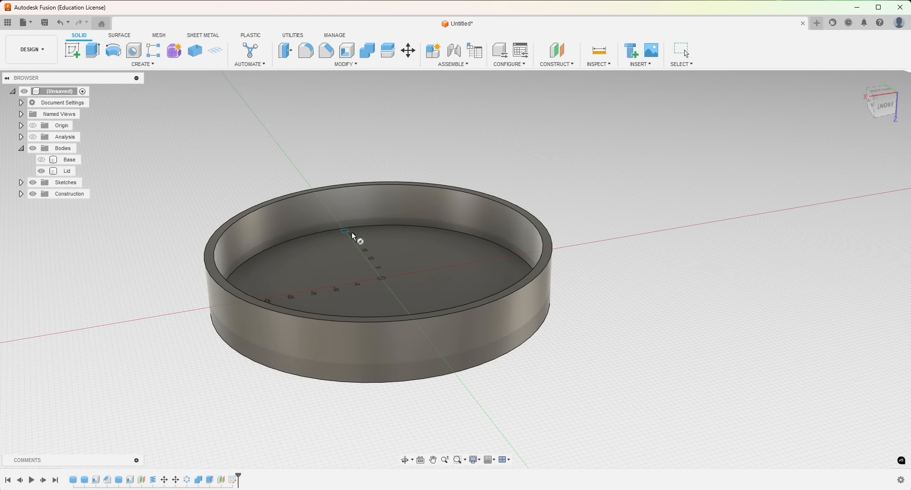
left_click(381, 278)
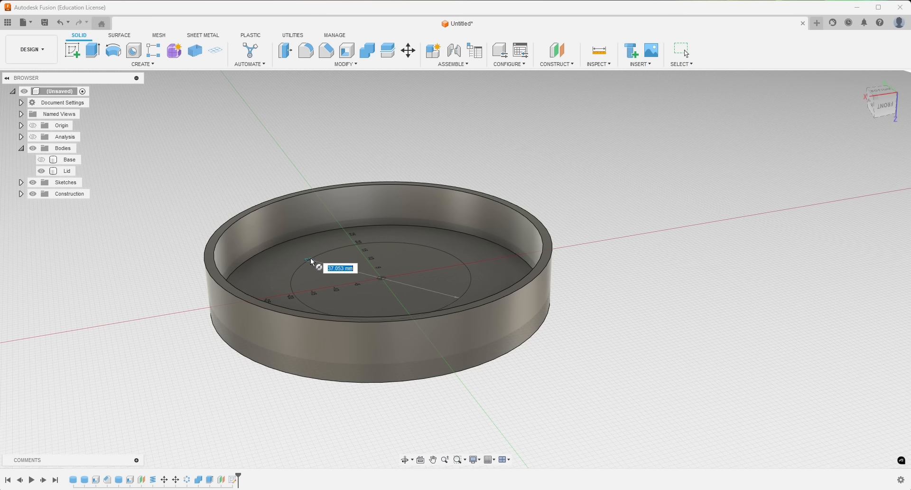
type("71")
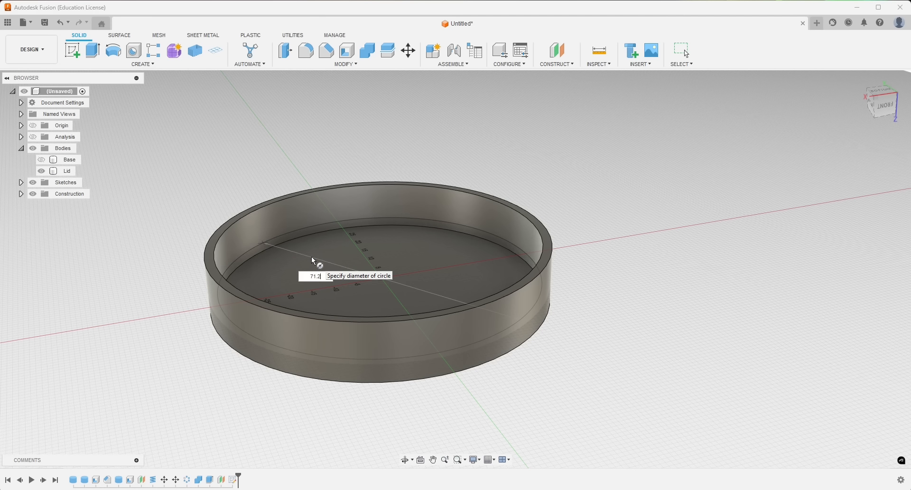
type(".2")
key("Return")
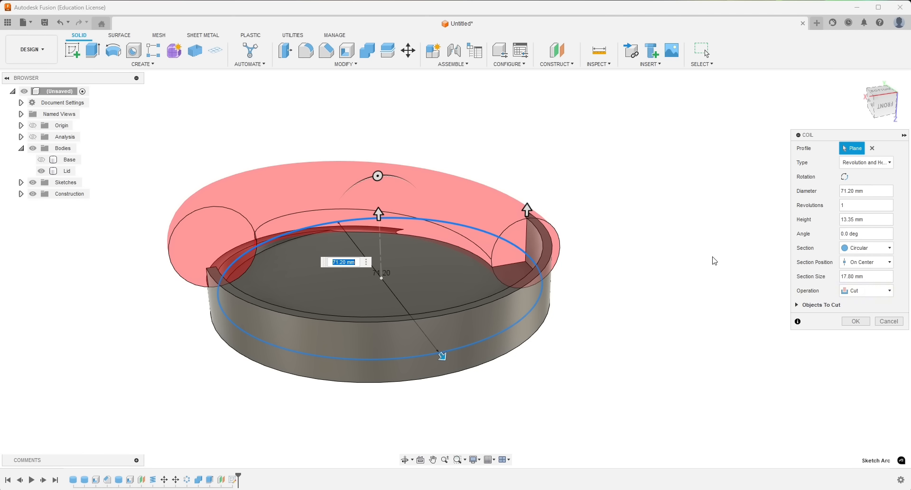
Create the coil as a new body with a 2 mm circular section, 6.5 mm height and 0.5 revolutions
left_click(871, 290)
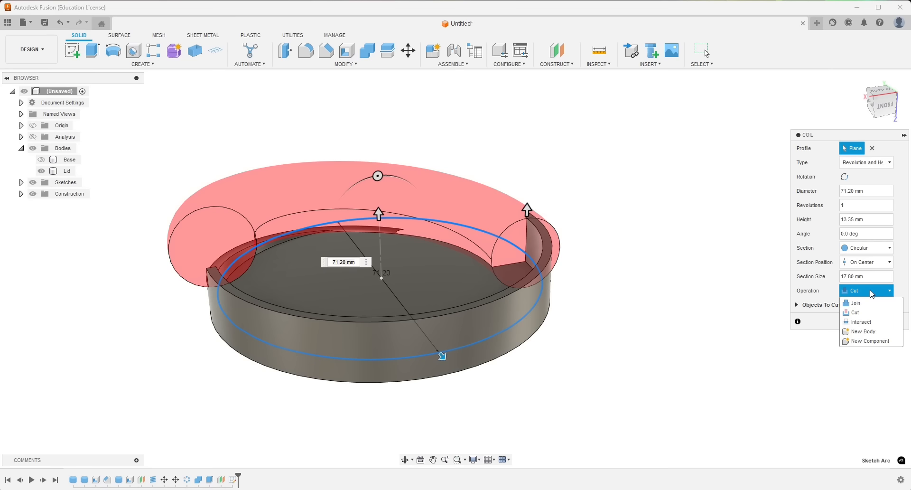
left_click(867, 335)
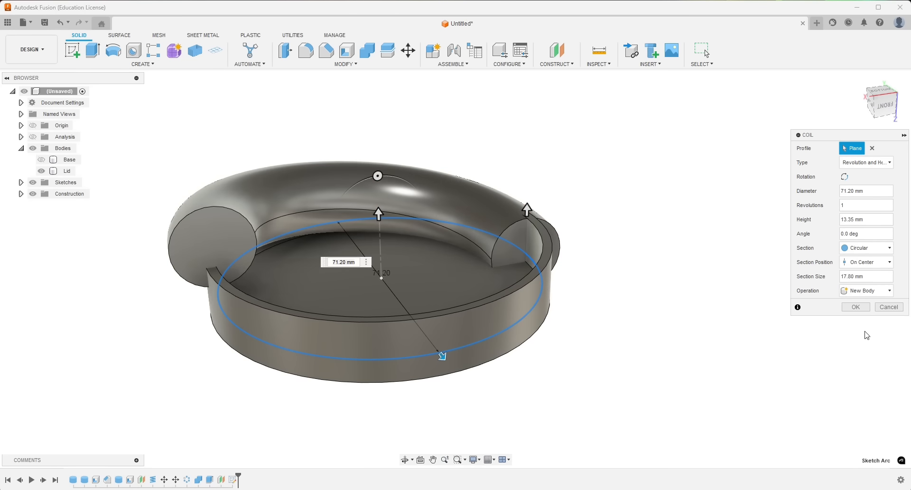
double_click(856, 278)
type("2")
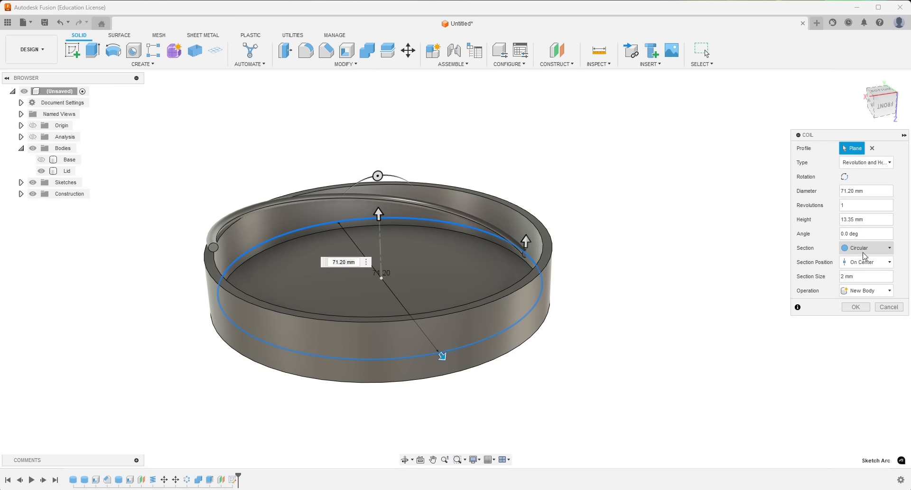
double_click(853, 219)
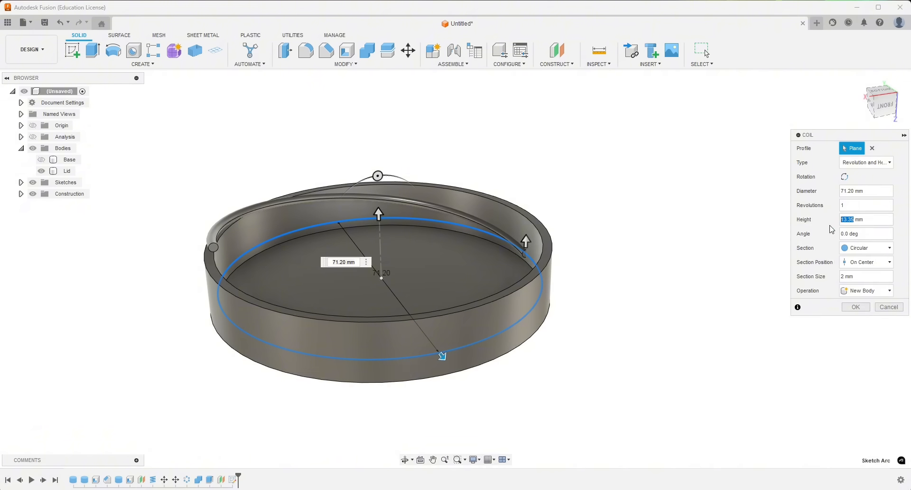
type("6.5")
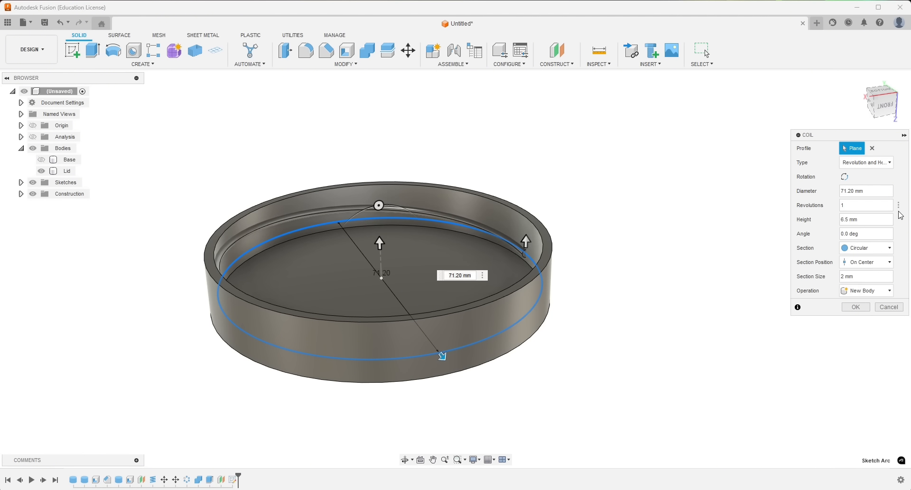
double_click(854, 208)
middle_click_drag(644, 301, 508, 303, "shift")
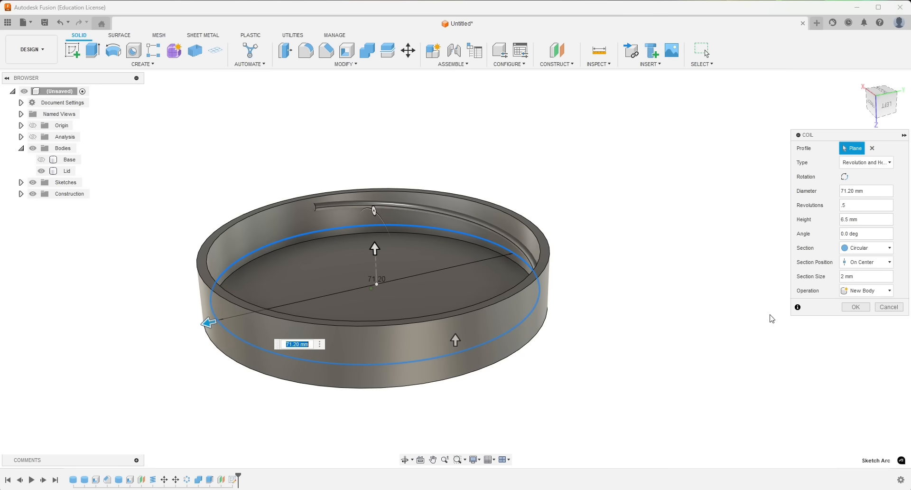
left_click(856, 307)
Rotate the end face of the lid coil nearest the open rim by -70° about Y to taper it
middle_click_drag(596, 313, 616, 321, "shift")
left_click(203, 244)
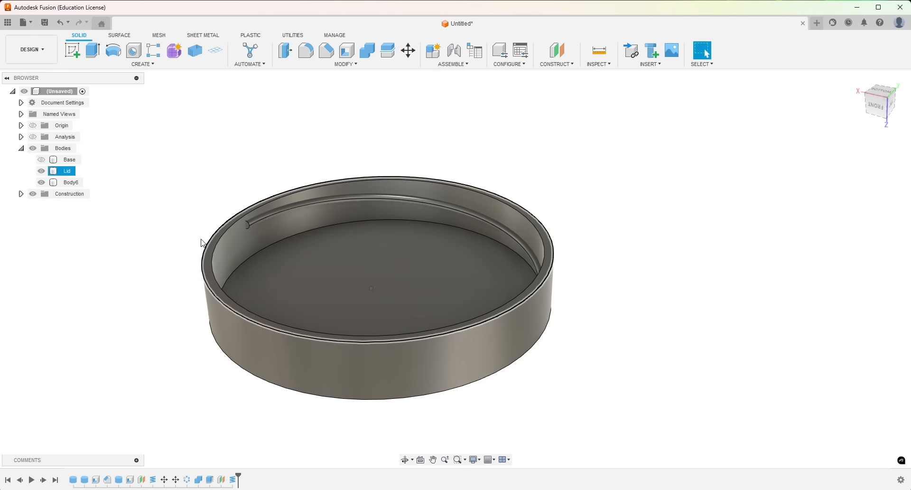
scroll(204, 245, "up", 4)
scroll(269, 215, "up", 5)
left_click(270, 213)
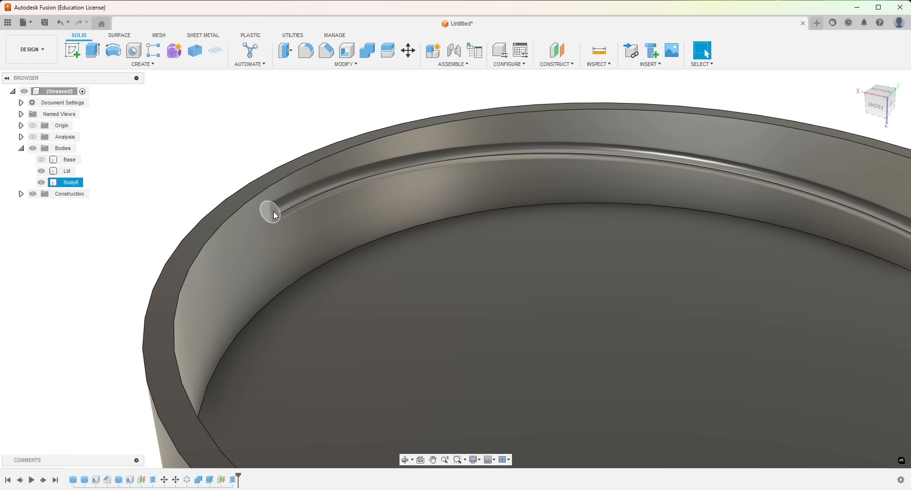
left_click(271, 212)
key("m")
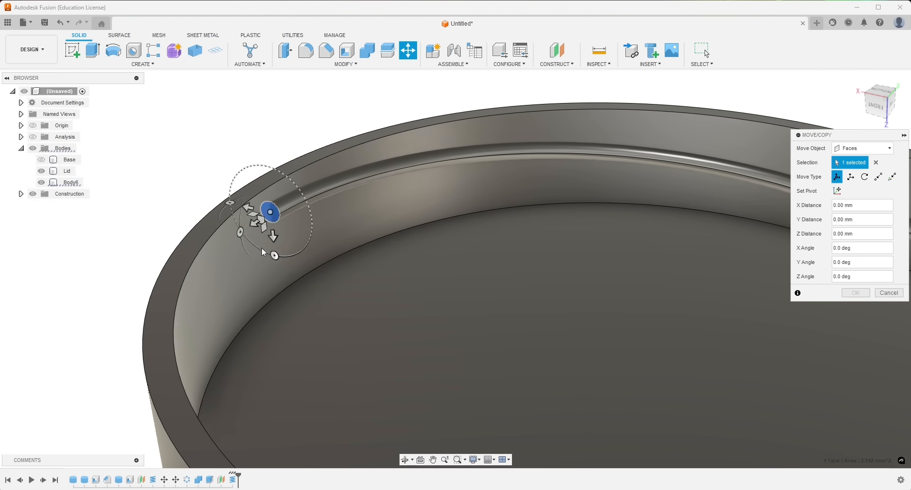
left_click_drag(230, 204, 226, 228)
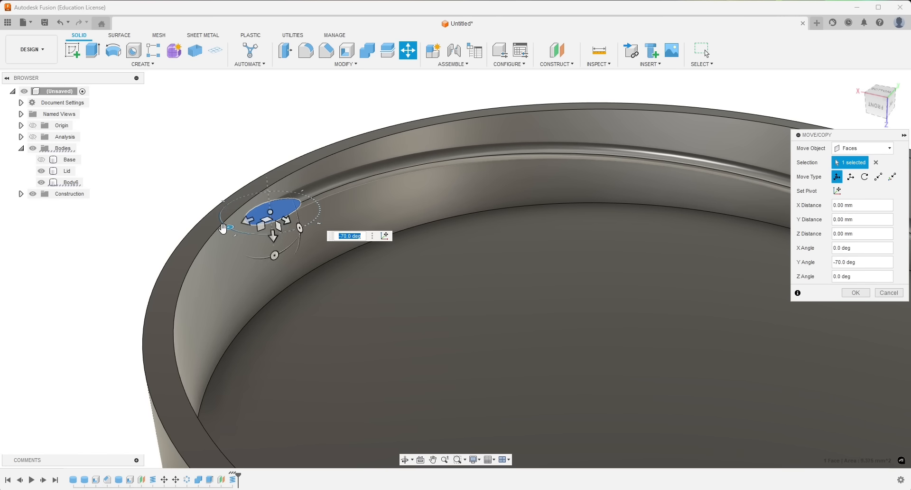
left_click(862, 294)
Rotate the coil's other end face, near the lid's floor, by 70° about Y to taper it
middle_click_drag(571, 281, 317, 202)
scroll(533, 253, "down", 3)
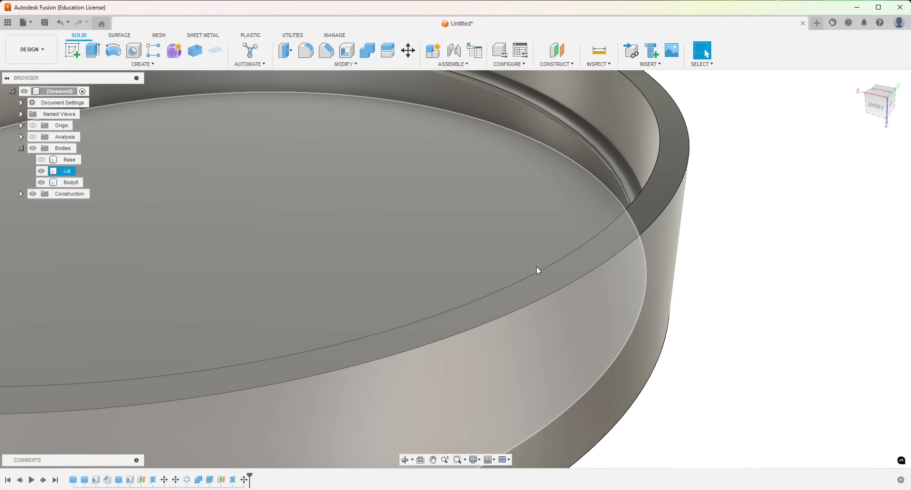
middle_click_drag(519, 266, 643, 261, "shift")
left_click(702, 256)
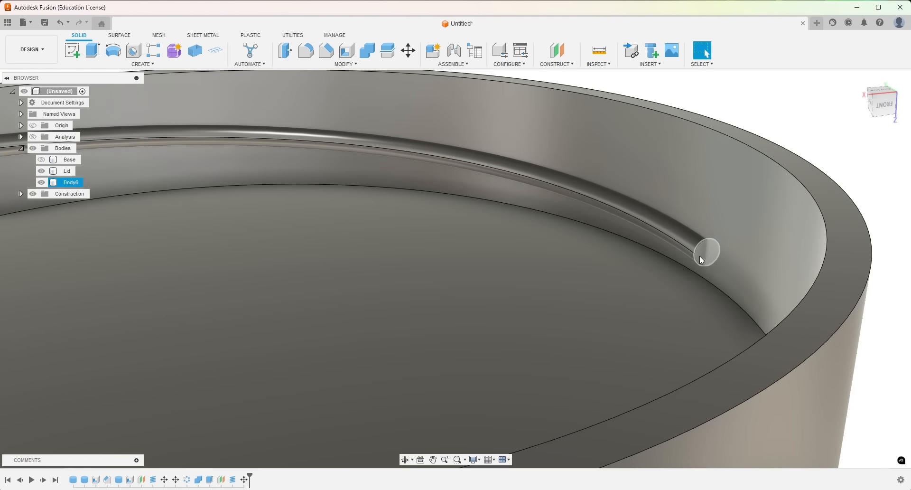
left_click(702, 260)
key("m")
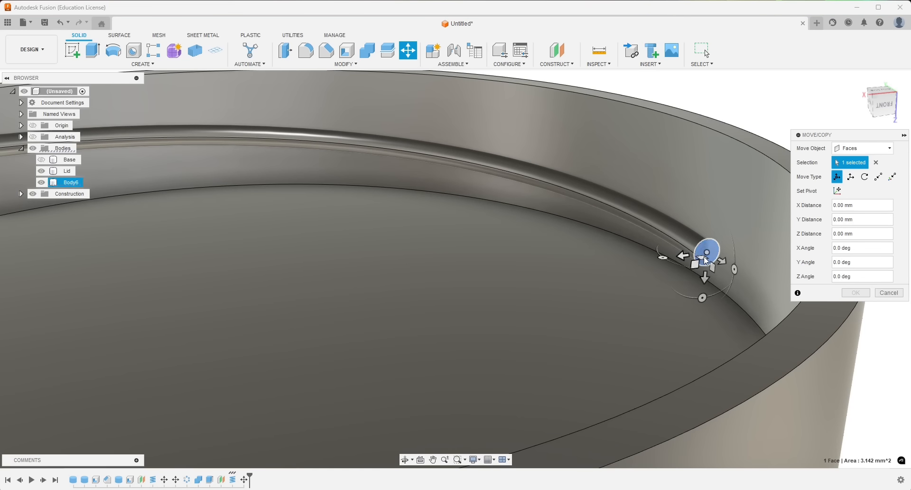
left_click_drag(664, 258, 652, 235)
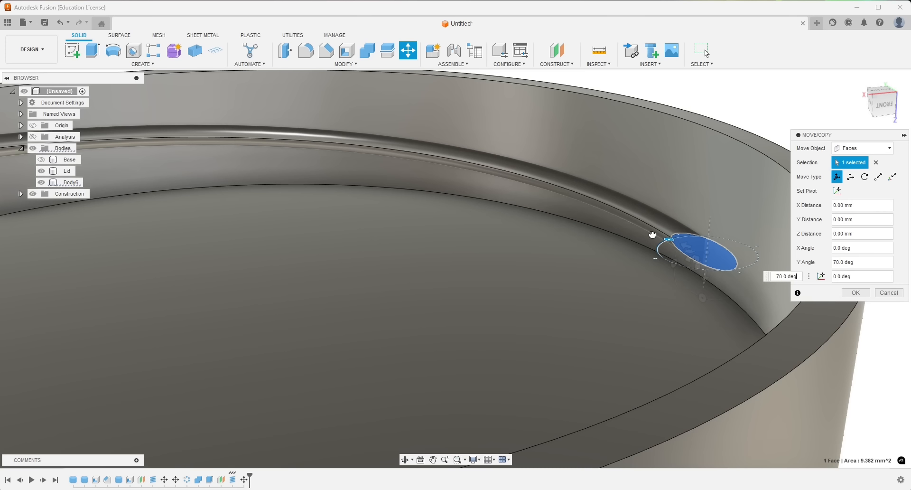
left_click(856, 292)
Try to circular-pattern the coil's long face around the Z axis with a quantity of 3
scroll(684, 187, "up", 3)
scroll(684, 187, "down", 6)
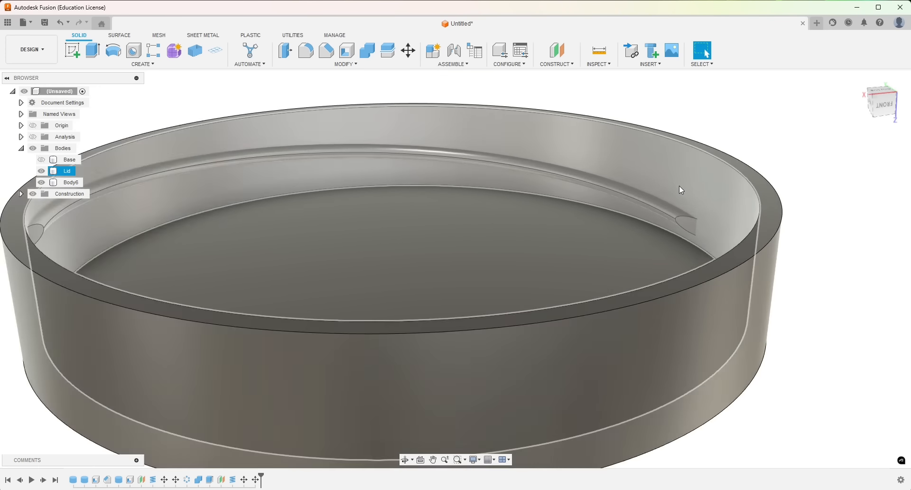
scroll(679, 186, "down", 3)
middle_click_drag(678, 186, 325, 283, "shift")
middle_click_drag(281, 313, 325, 298, "shift")
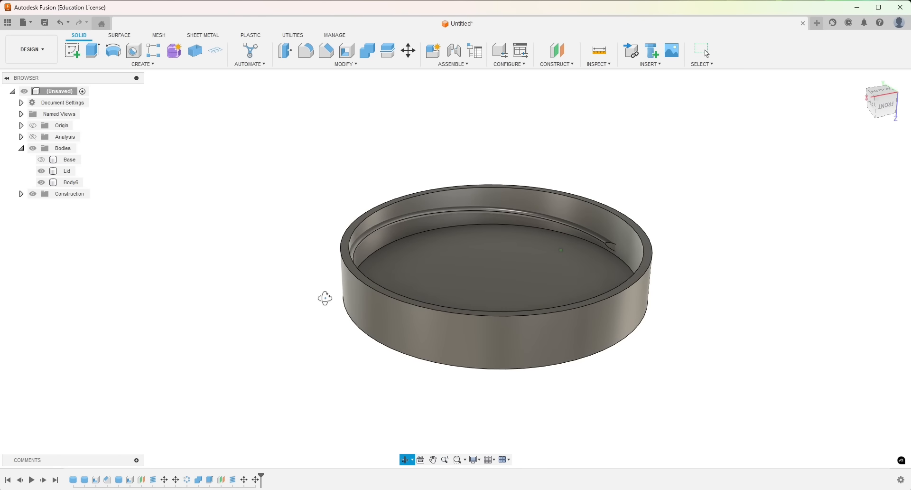
left_click_drag(325, 298, 343, 290, "shift")
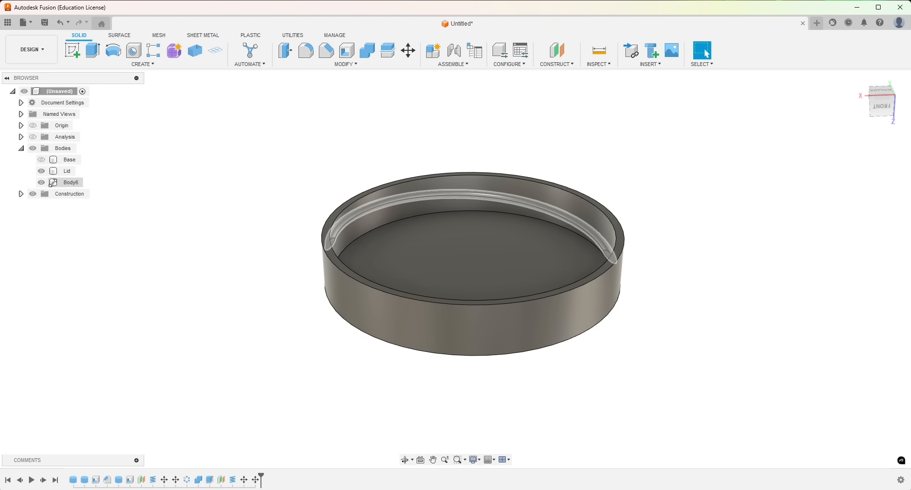
left_click(53, 182)
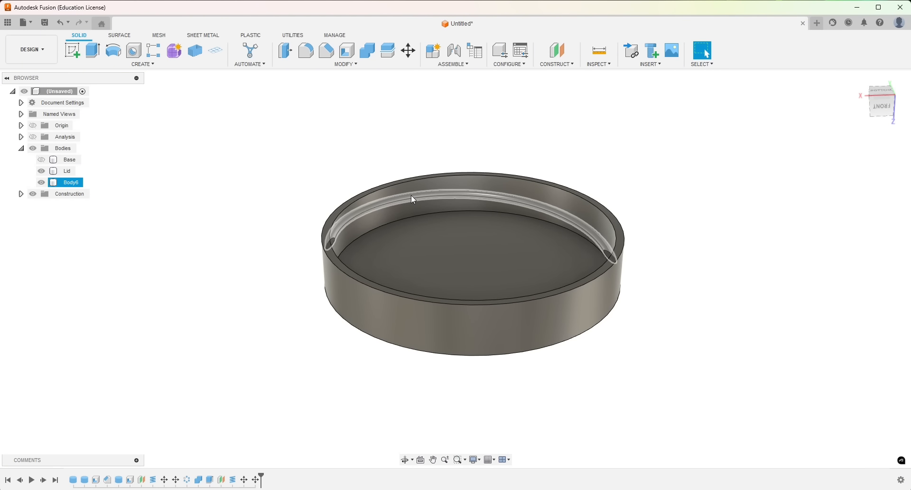
left_click(412, 198)
left_click(131, 64)
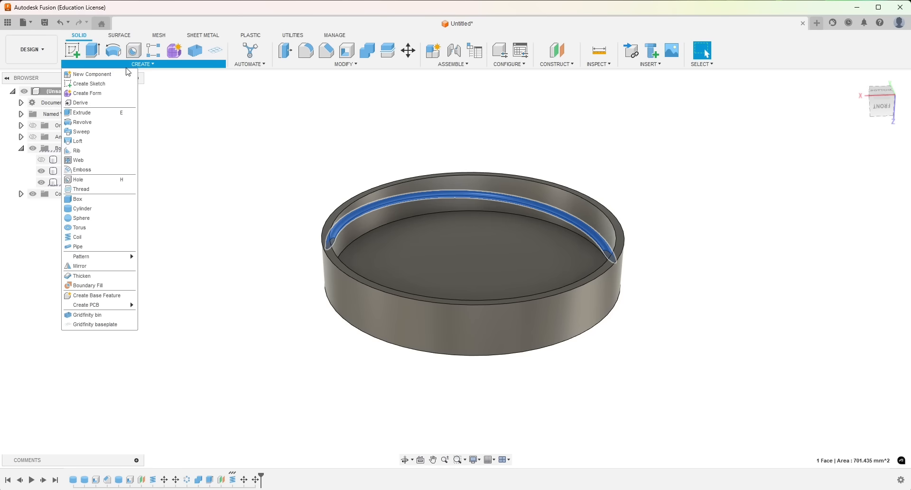
mouse_move(102, 257)
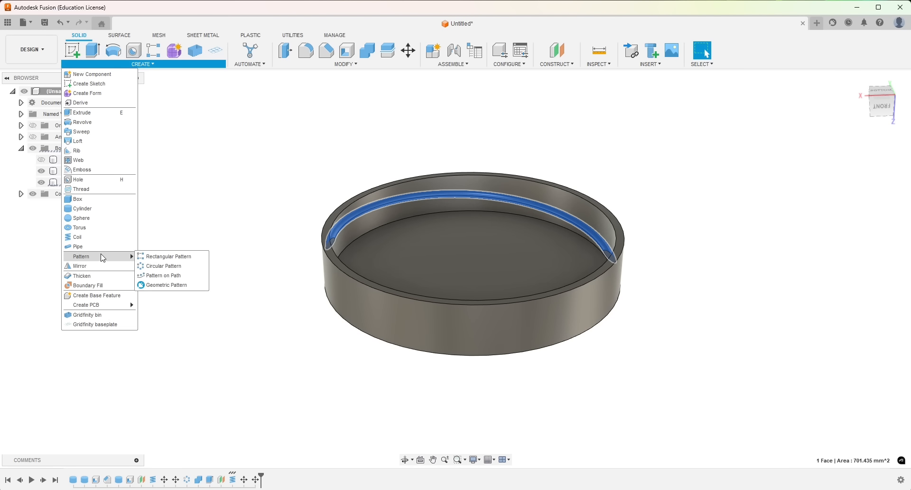
left_click(156, 266)
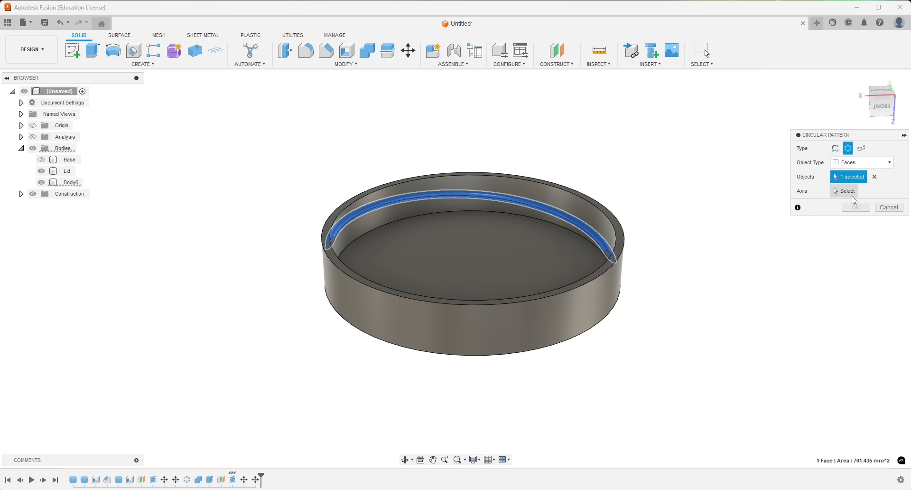
middle_click_drag(728, 209, 713, 283, "shift")
middle_click_drag(655, 212, 662, 274)
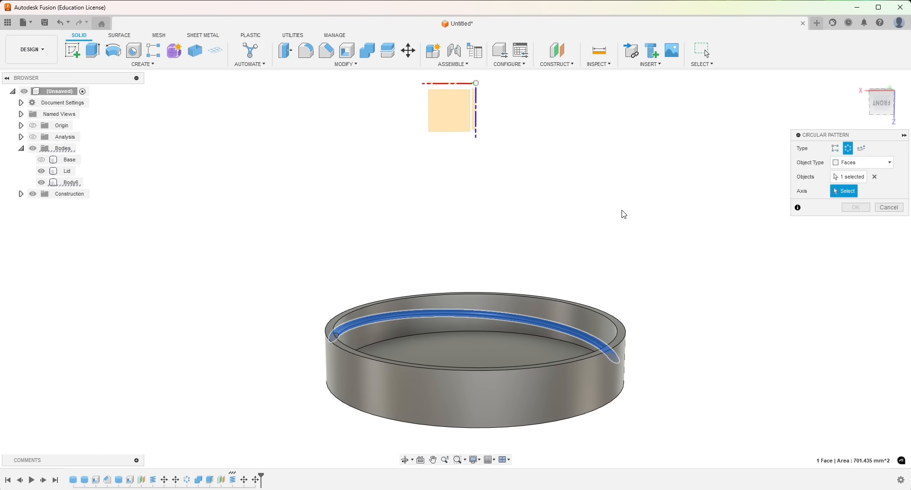
left_click(476, 118)
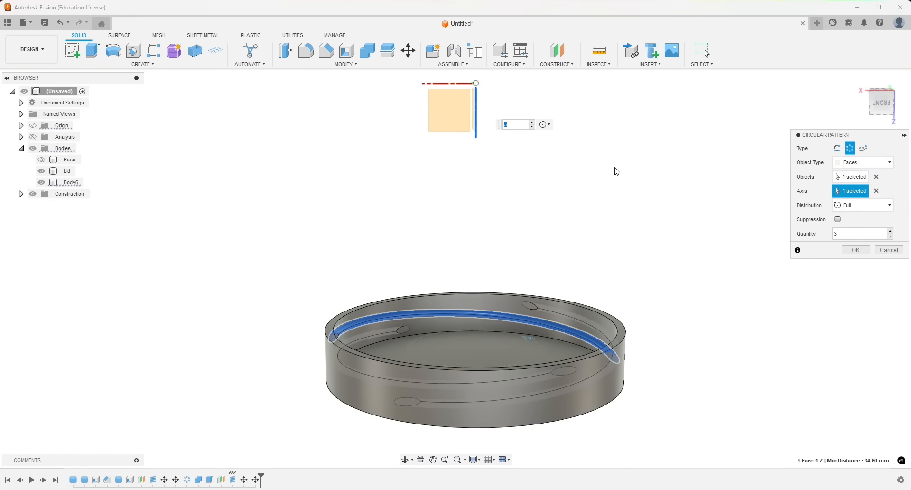
middle_click_drag(613, 171, 612, 190, "shift")
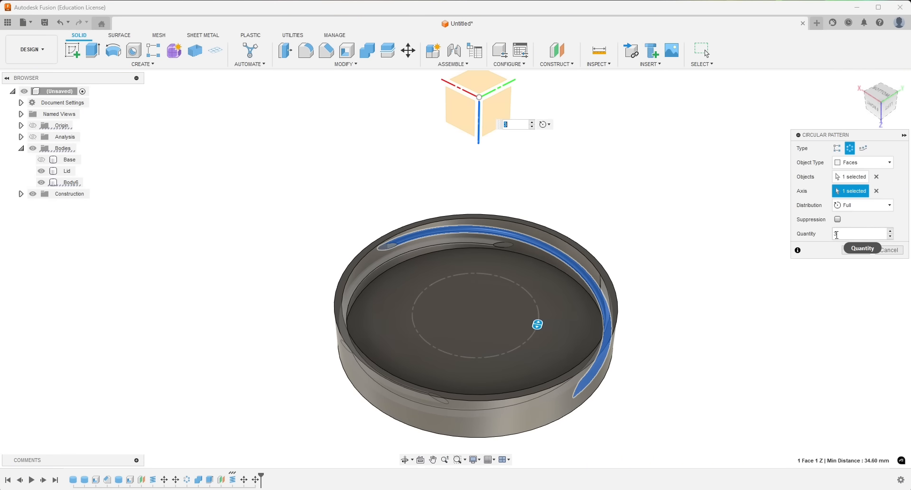
left_click(848, 251)
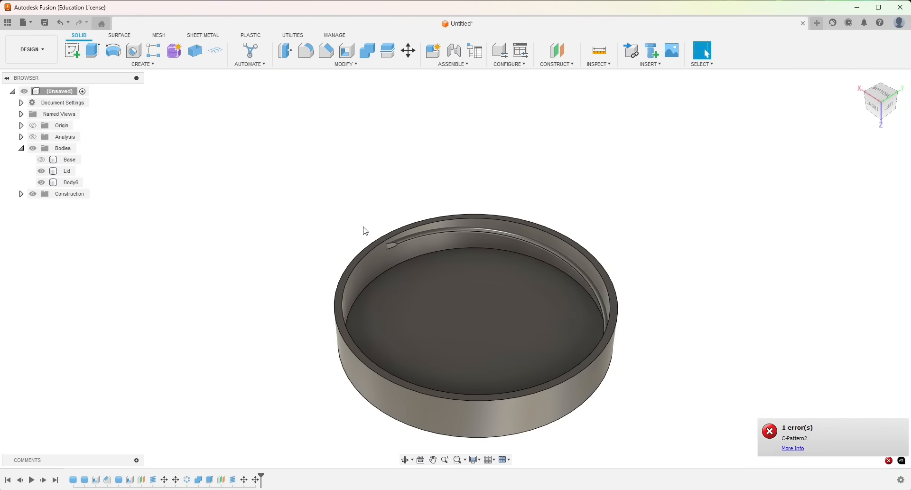
Circular-pattern the whole coil body around the Z axis with full distribution and a quantity of 3
left_click(53, 182)
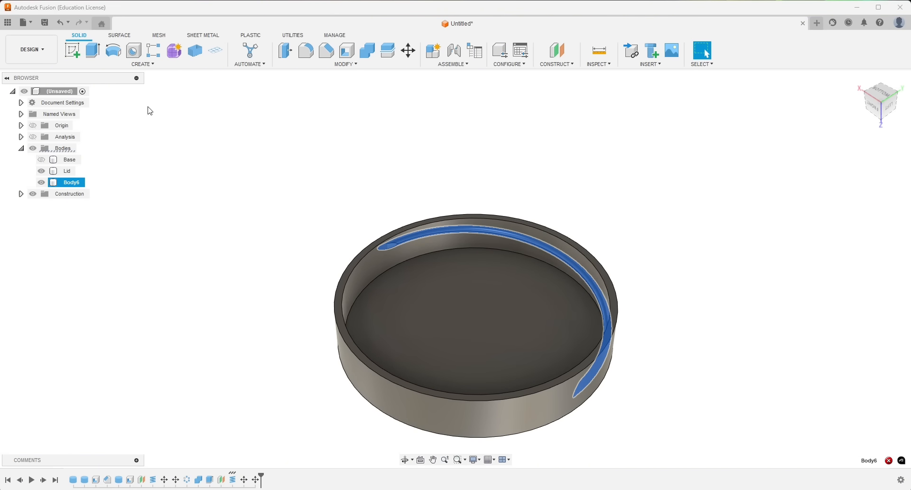
left_click(133, 64)
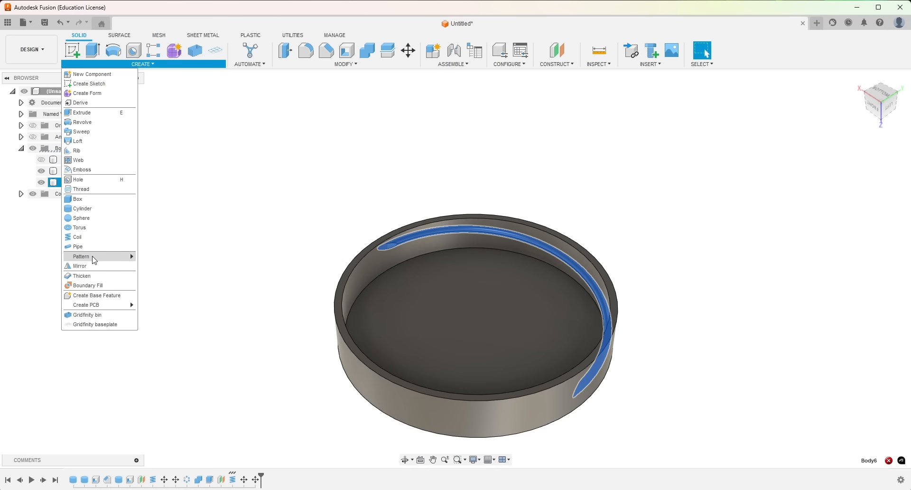
mouse_move(94, 260)
left_click(164, 264)
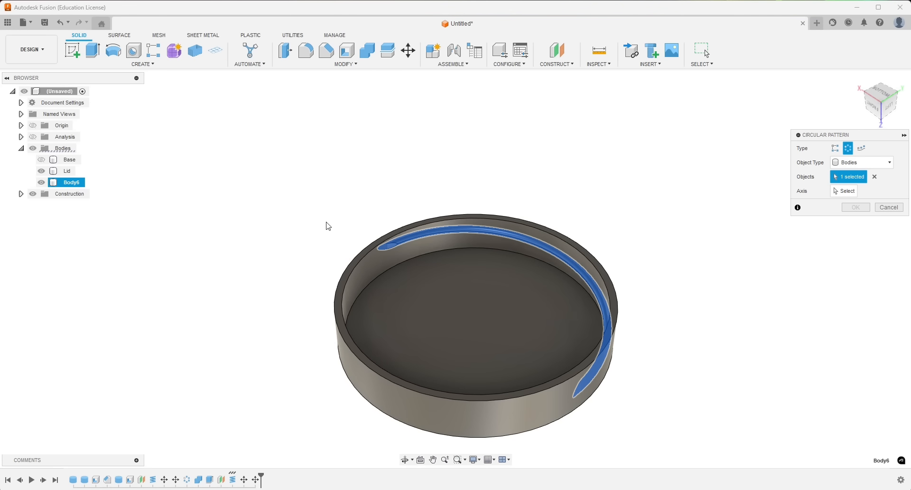
left_click(844, 191)
middle_click_drag(756, 285, 656, 248, "shift")
left_click(478, 112)
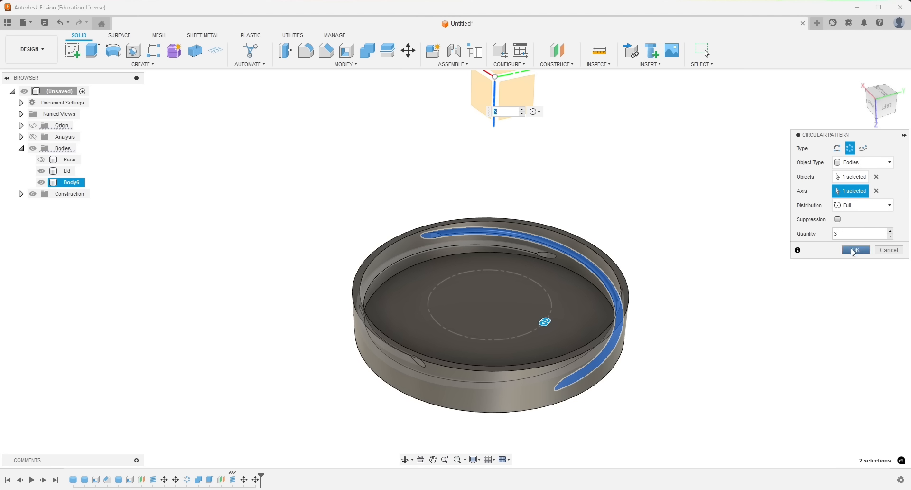
left_click(854, 250)
middle_click_drag(722, 285, 640, 284, "shift")
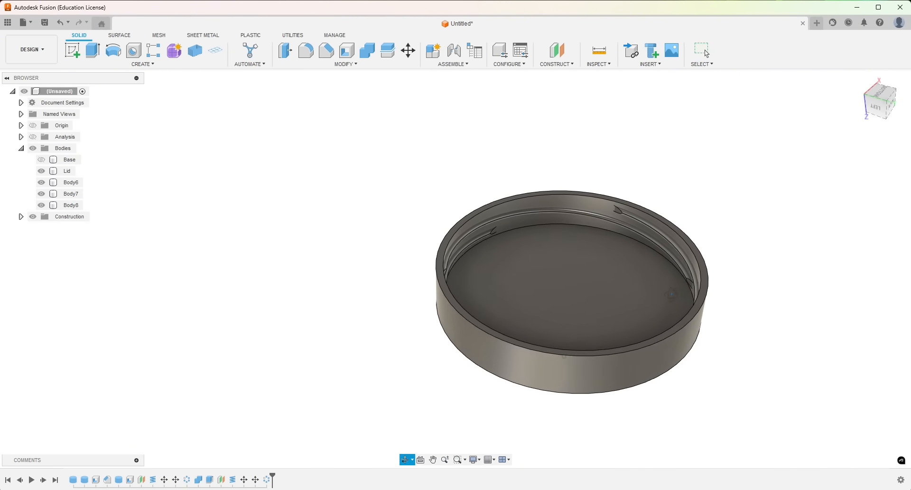
Combine the lid with the three coil bodies using the Join operation, without keeping the tool bodies
middle_click_drag(569, 283, 496, 289, "shift")
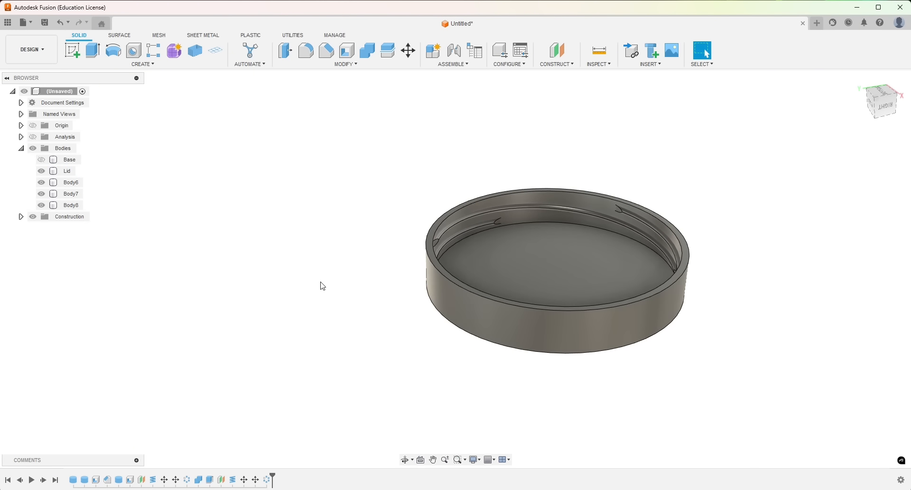
middle_click_drag(334, 278, 276, 275)
middle_click_drag(529, 272, 368, 285, "shift")
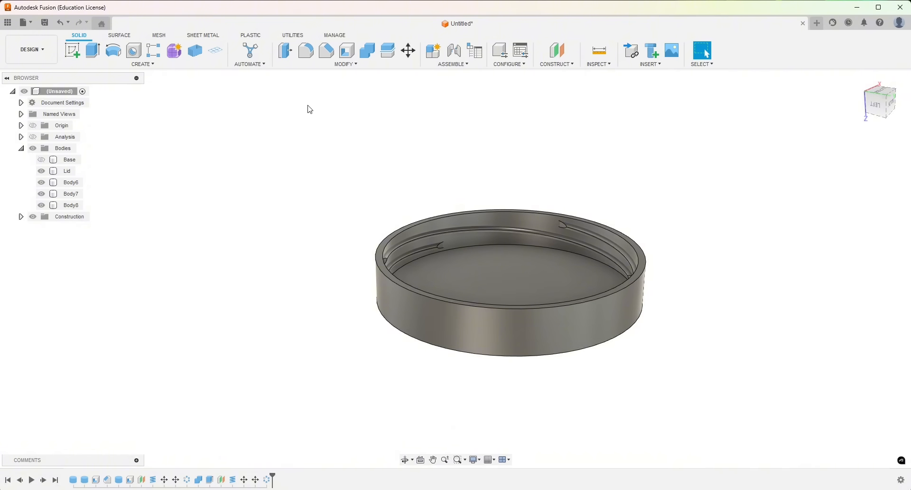
left_click(367, 54)
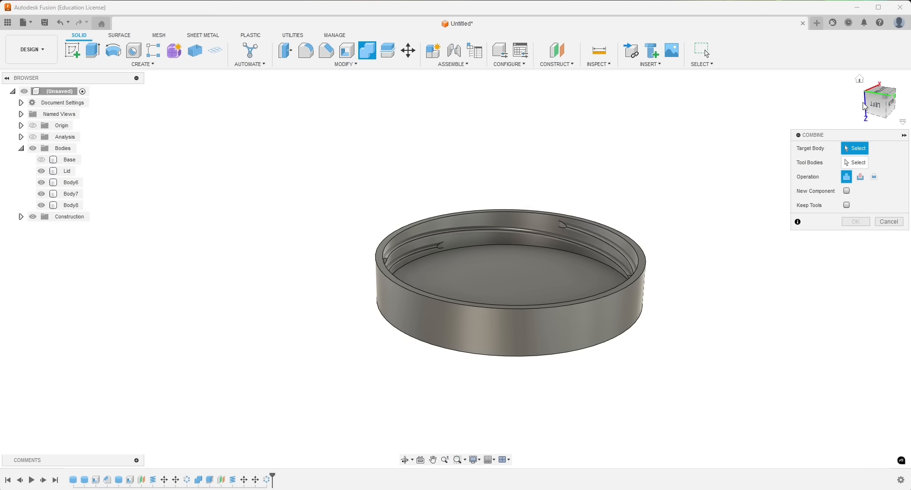
left_click(474, 272)
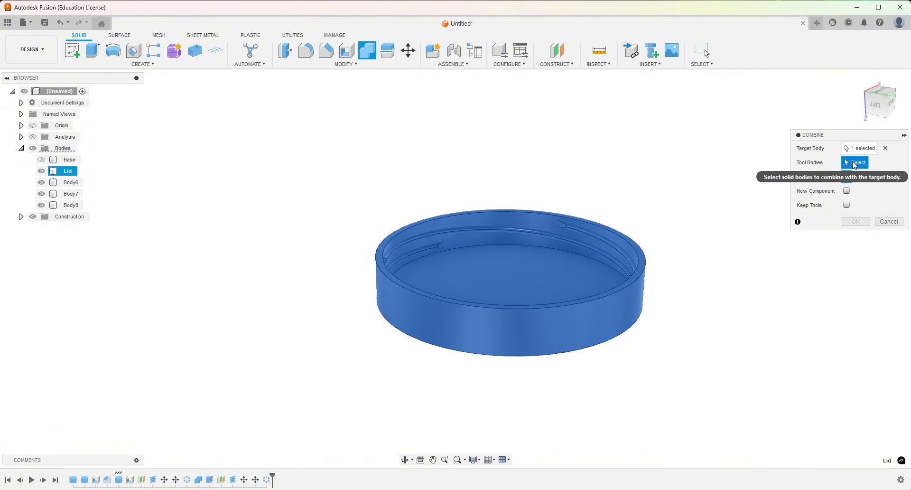
left_click(594, 236)
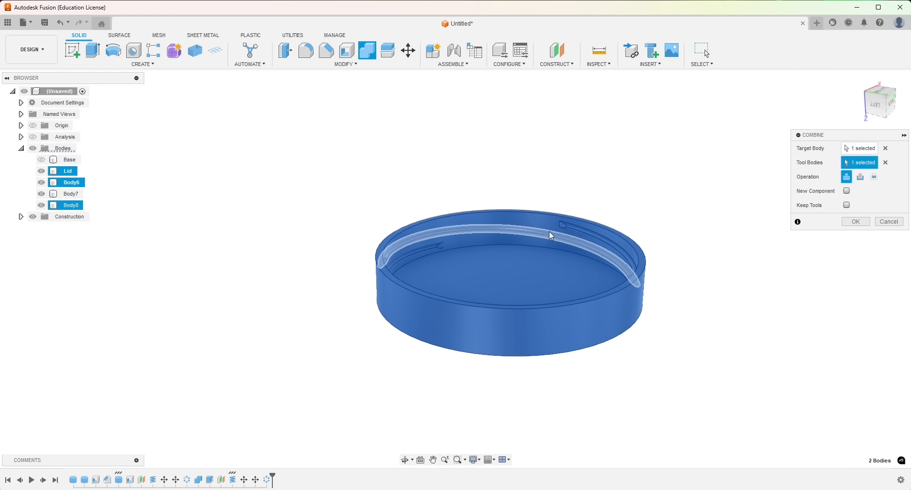
left_click(544, 236)
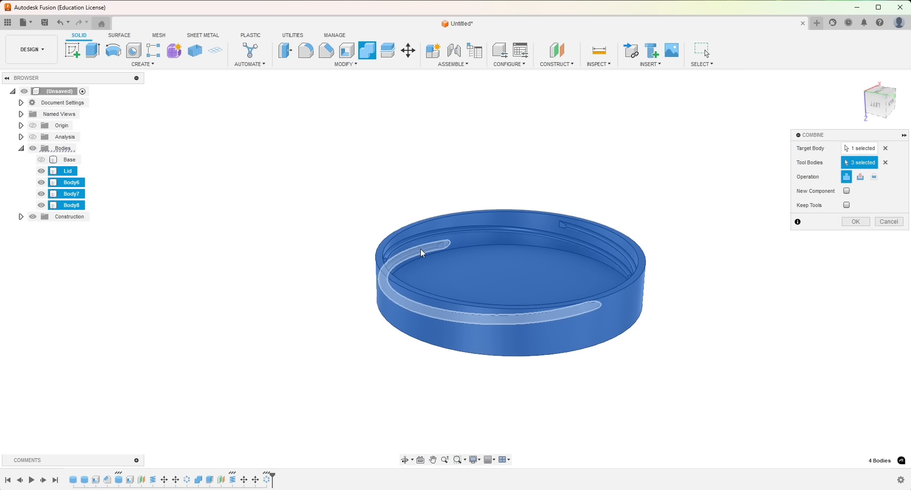
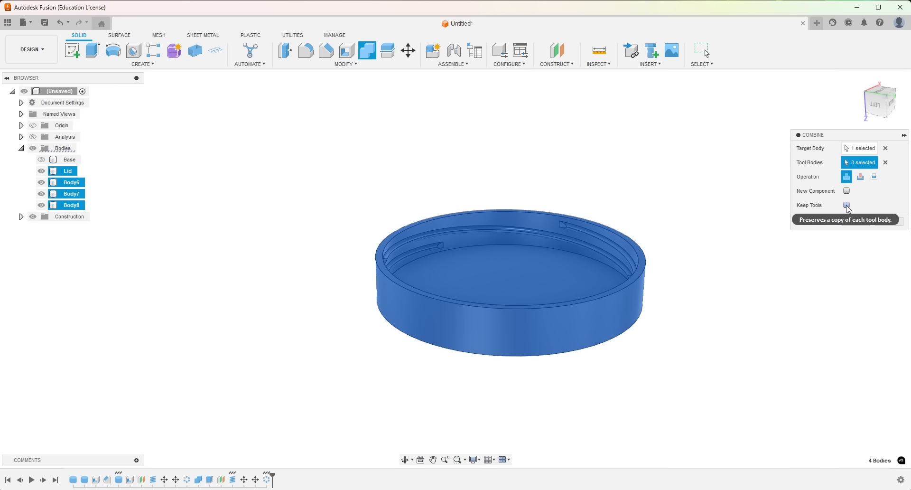
left_click(856, 220)
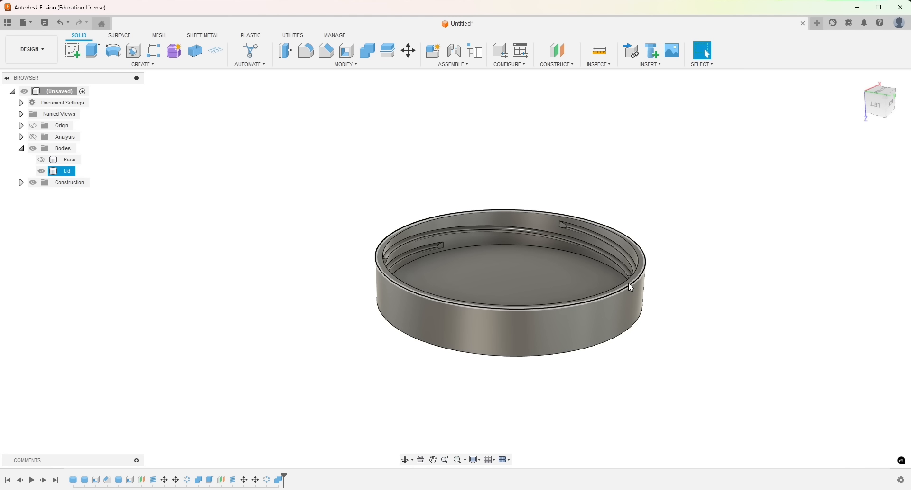
Show the Base body together with the lid and turn on the section analysis to cut through both
middle_click_drag(380, 310, 277, 292, "shift")
middle_click_drag(287, 296, 293, 321, "shift")
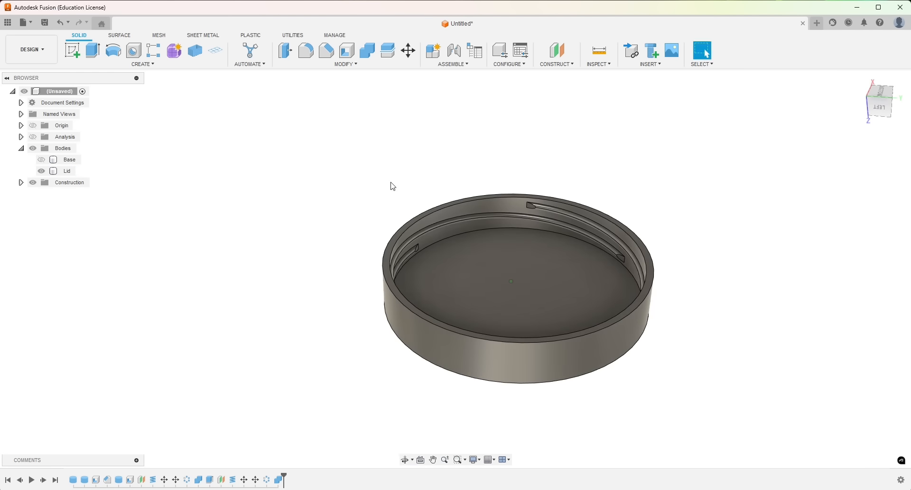
left_click(861, 82)
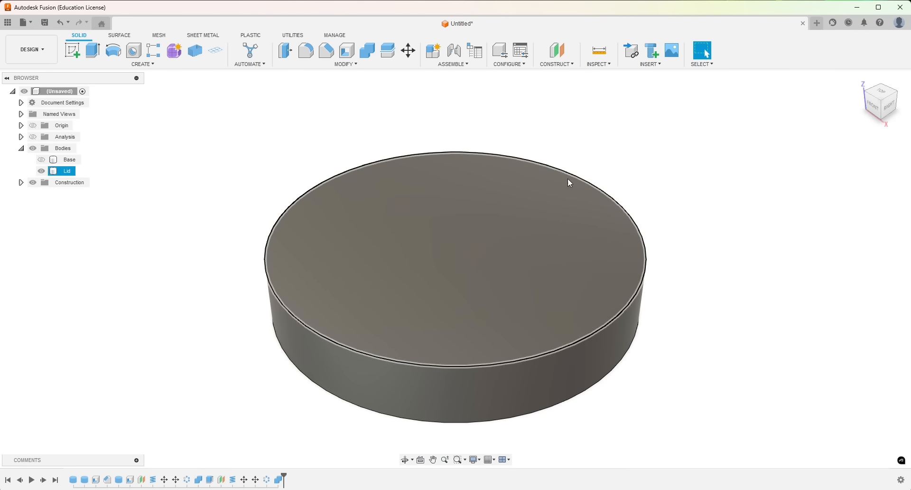
left_click(44, 159)
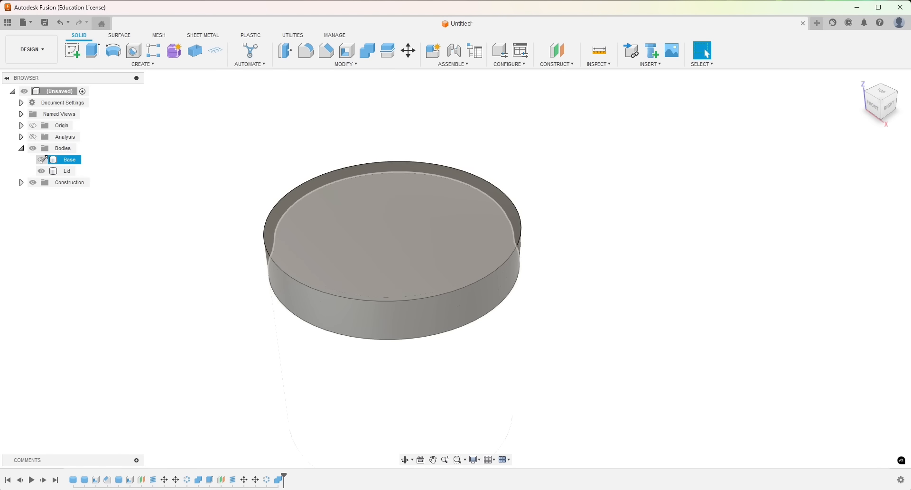
left_click(43, 160)
middle_click_drag(175, 225, 231, 193, "shift")
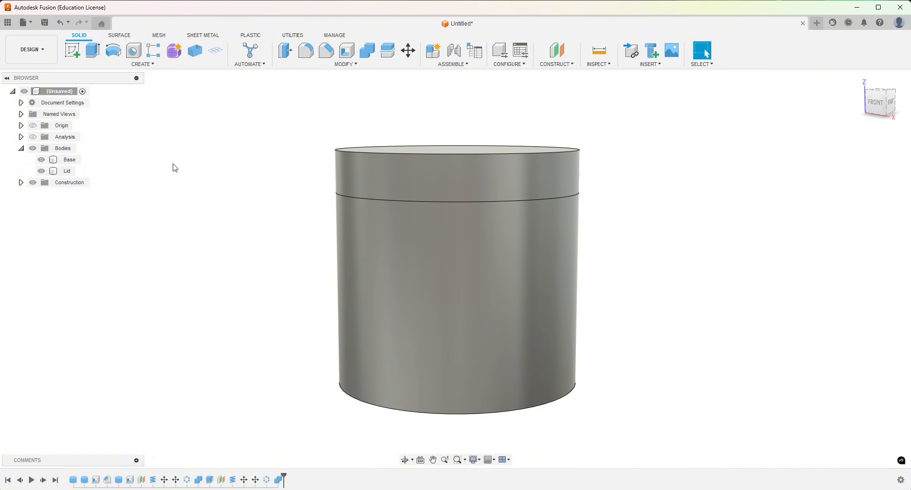
left_click(34, 137)
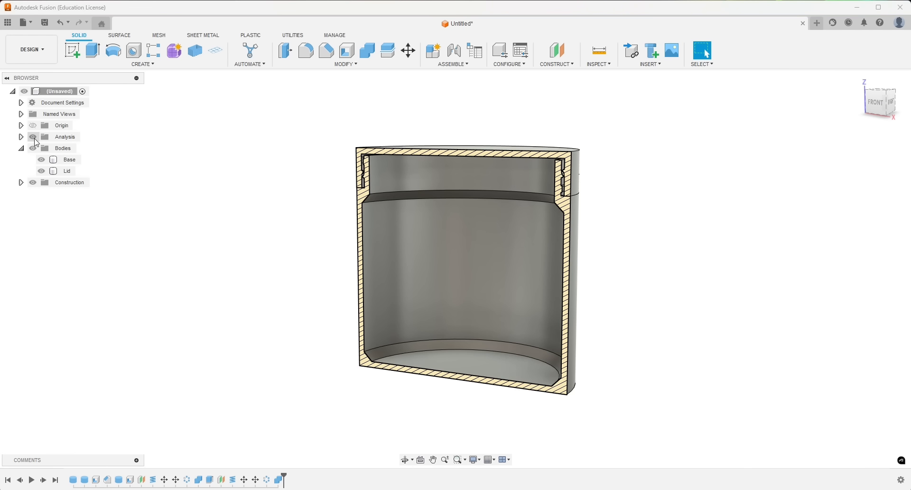
Examine in the section view how the lid's coils meet the neck thread on both sides of the container
left_click(64, 159)
middle_click_drag(374, 305, 389, 179, "shift")
scroll(386, 171, "up", 5)
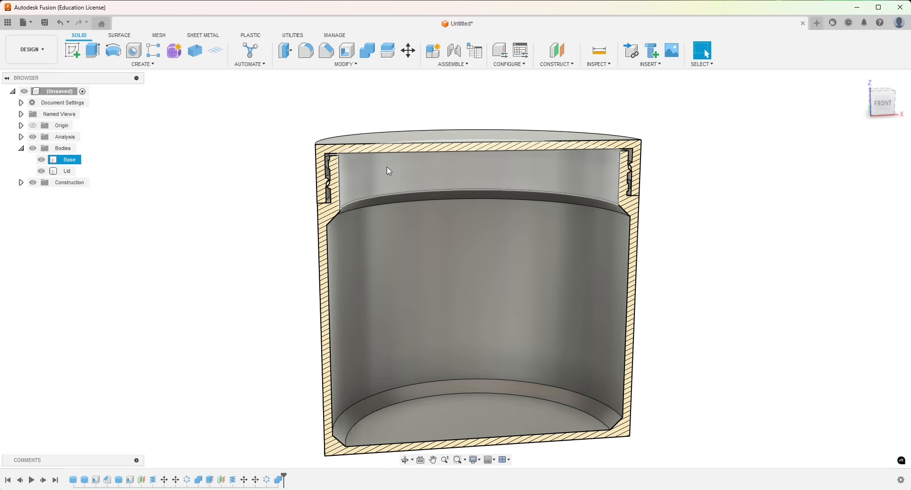
left_click(221, 260)
middle_click_drag(222, 260, 213, 273, "shift")
key("Escape")
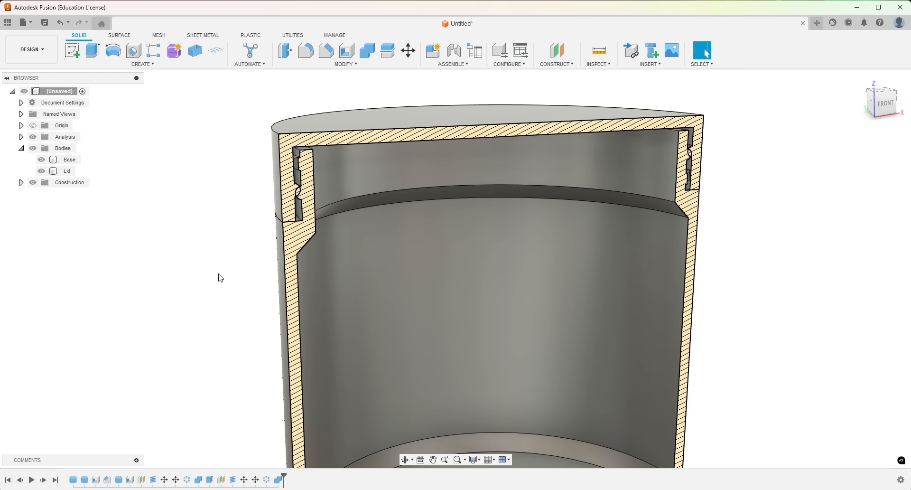
left_click(326, 198)
scroll(304, 203, "up", 5)
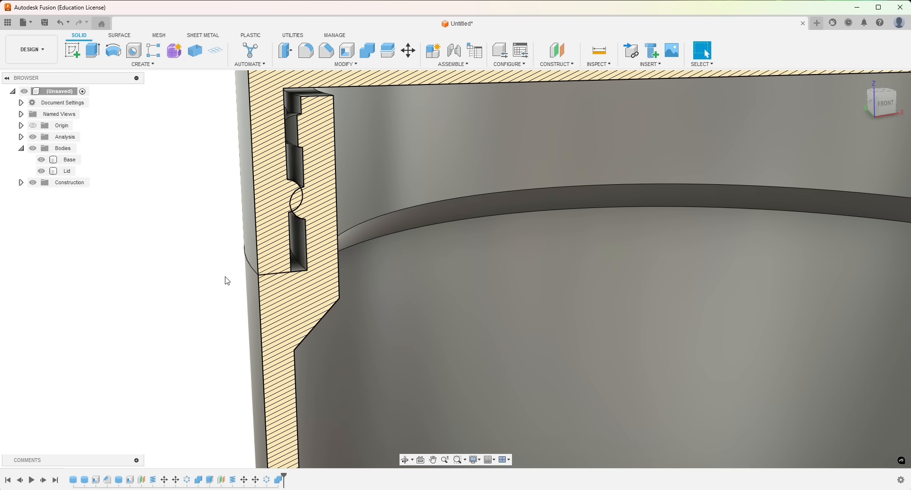
scroll(359, 237, "down", 5)
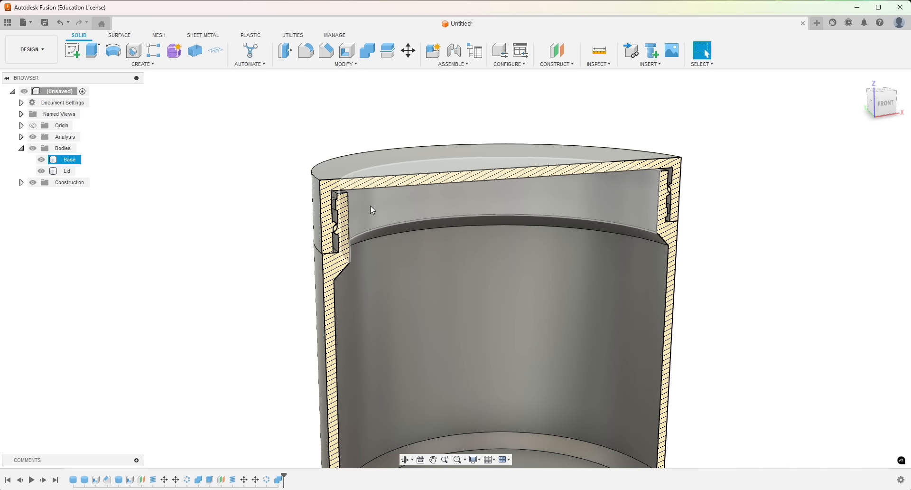
middle_click_drag(227, 246, 261, 223)
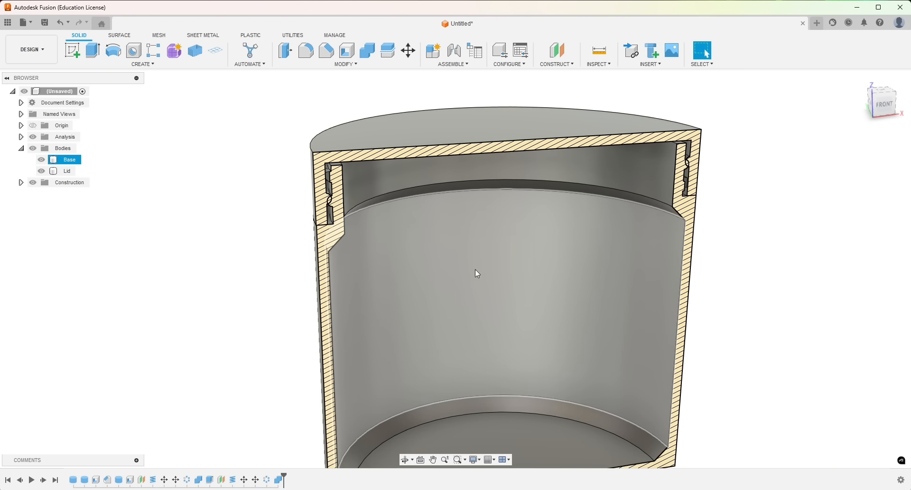
middle_click_drag(477, 272, 325, 237, "shift")
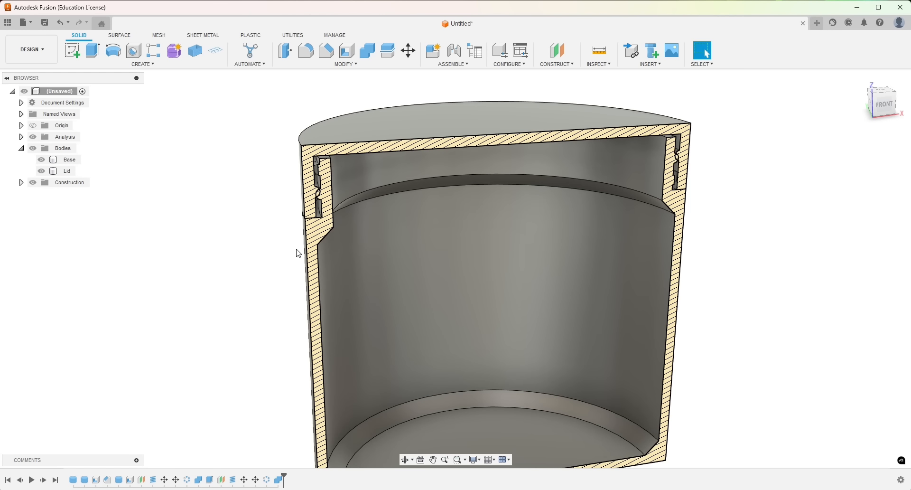
middle_click_drag(282, 255, 246, 261)
scroll(248, 286, "down", 2)
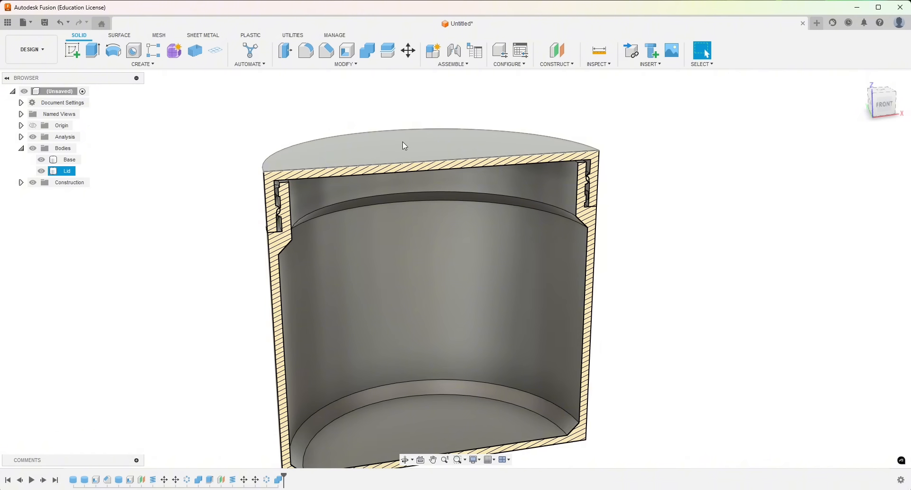
Rotate the Lid body 70° about the Z axis with a free move
middle_click_drag(677, 211, 686, 225, "shift")
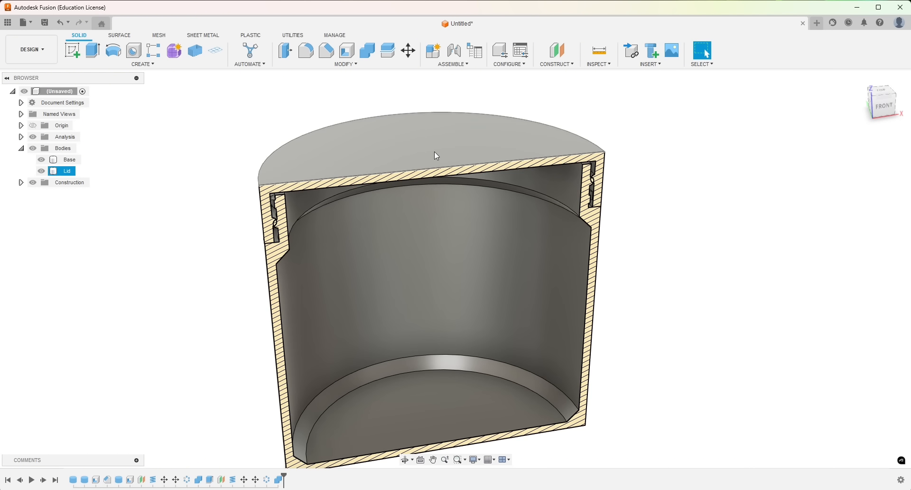
key("m")
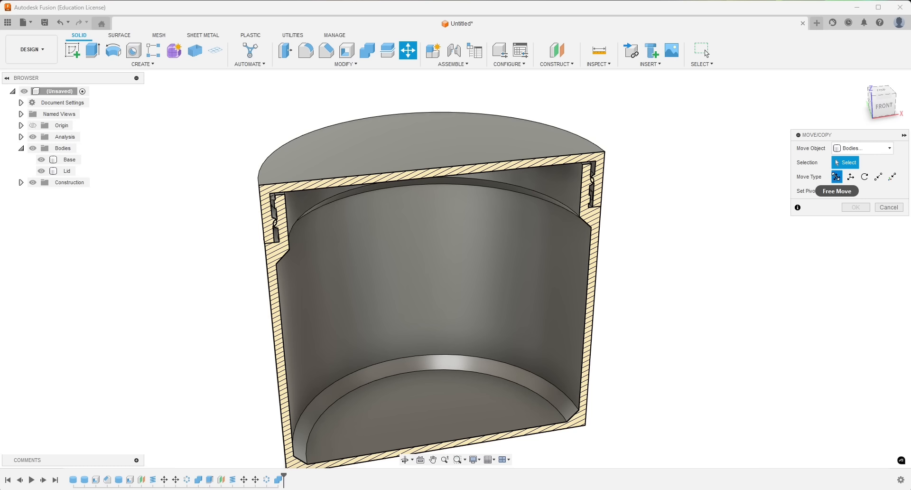
left_click(503, 118)
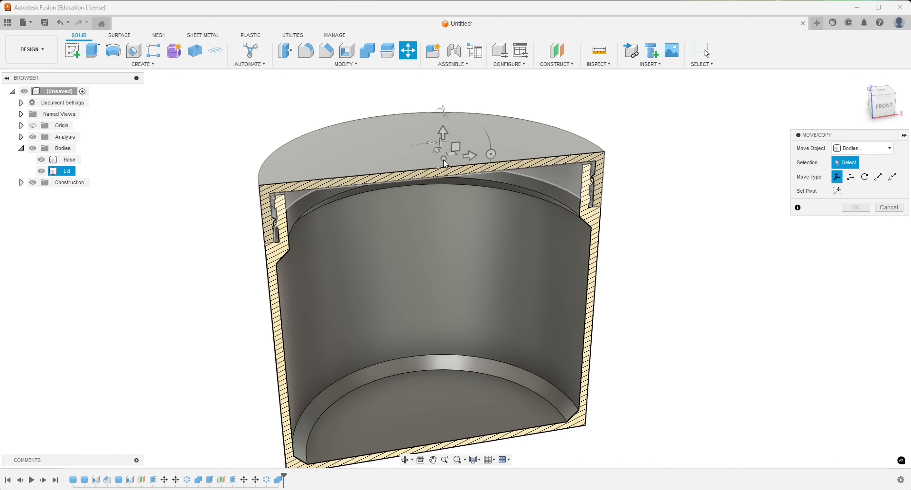
left_click(439, 169)
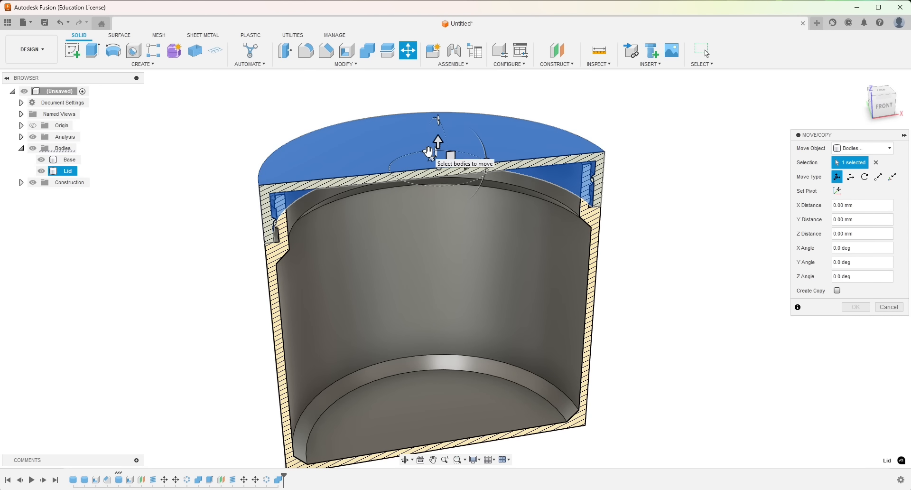
left_click_drag(428, 151, 404, 166)
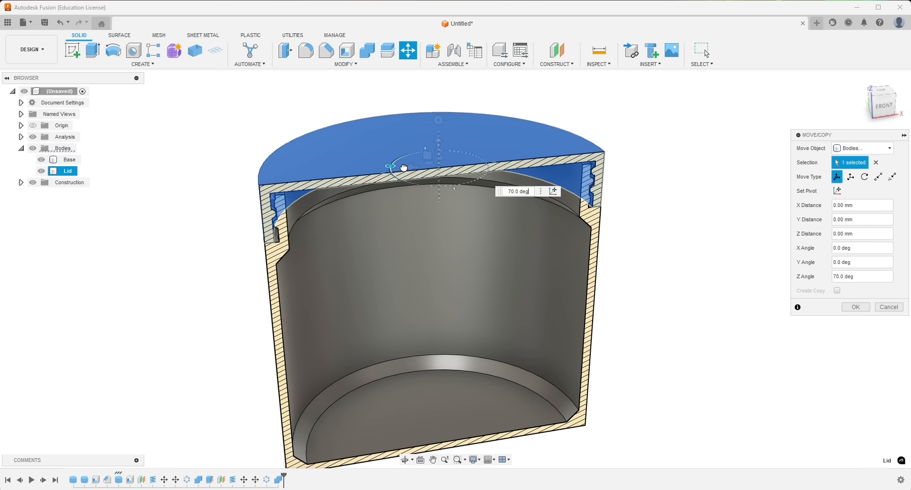
scroll(622, 178, "up", 5)
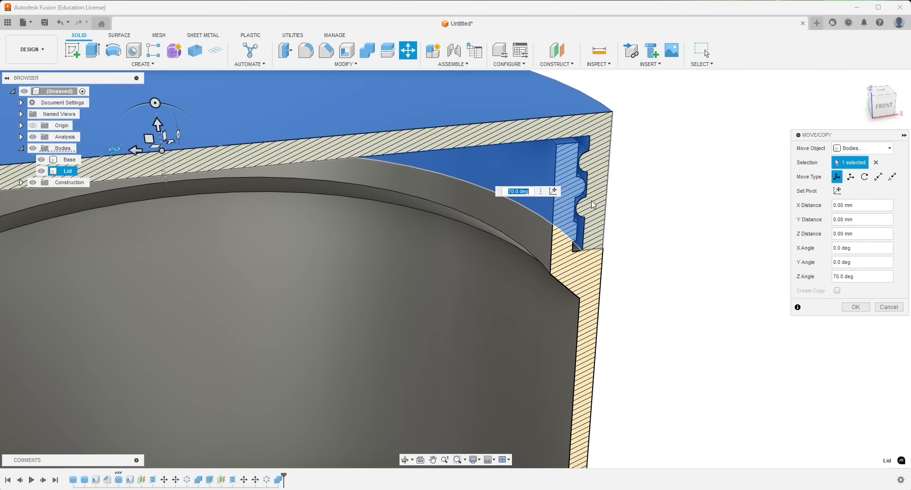
scroll(588, 199, "up", 2)
scroll(581, 190, "down", 3)
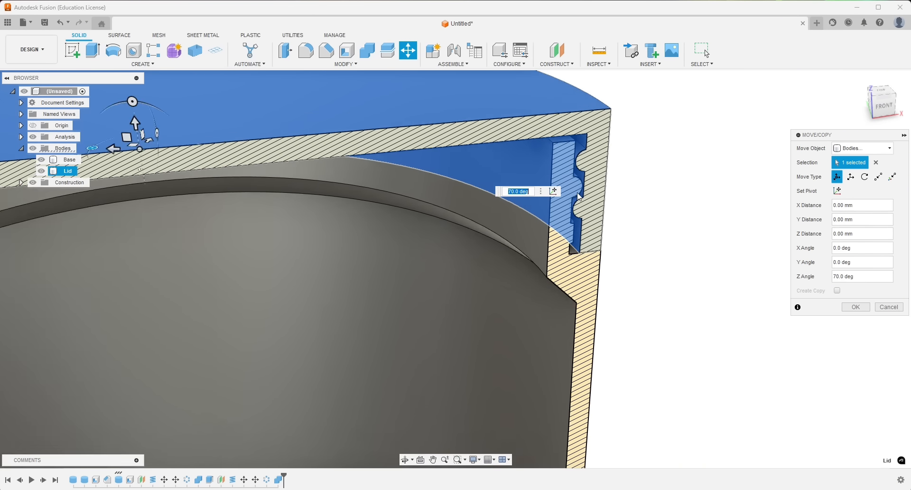
left_click(855, 306)
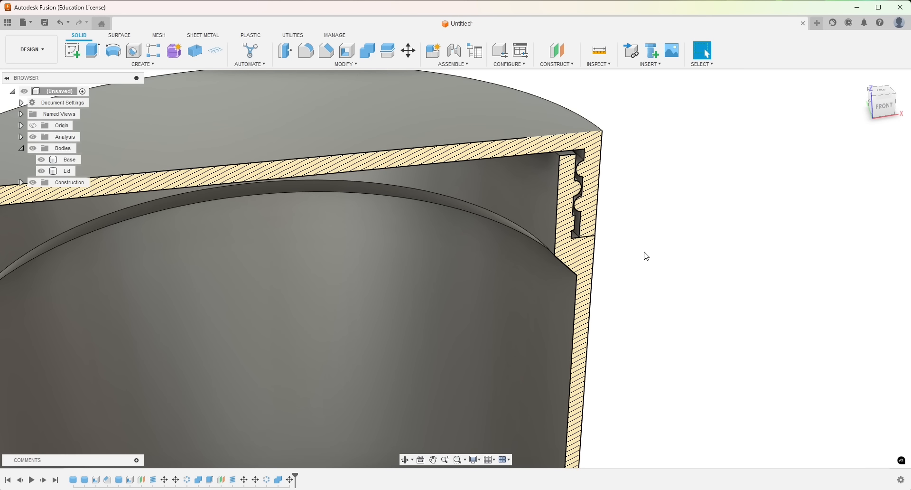
Inspect the clearance between the rotated lid's coils and the base's neck thread in a close-up of the section
middle_click_drag(656, 290, 639, 272, "shift")
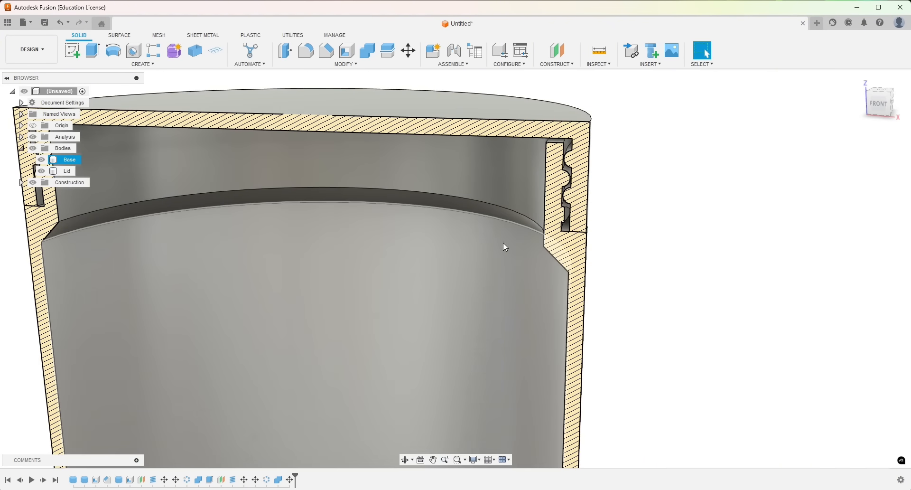
middle_click_drag(502, 243, 783, 291)
middle_click_drag(630, 253, 238, 219)
scroll(441, 199, "up", 5)
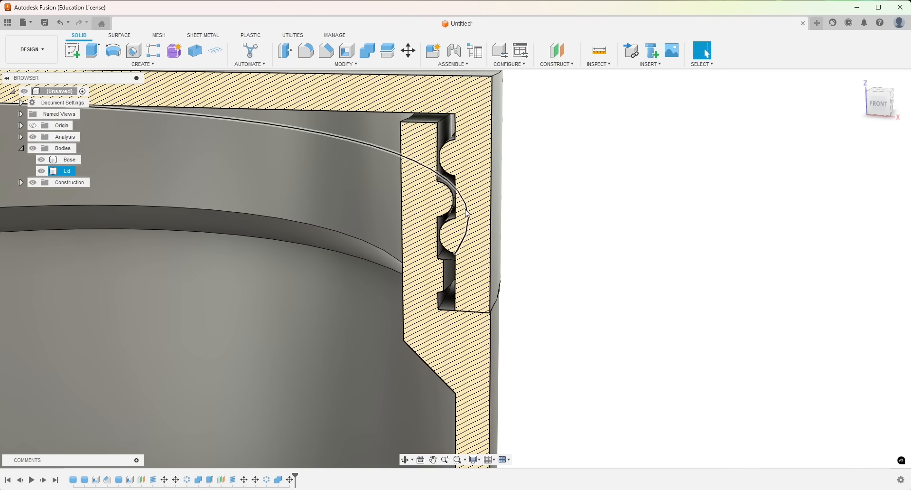
scroll(547, 220, "up", 1)
middle_click_drag(540, 236, 557, 252)
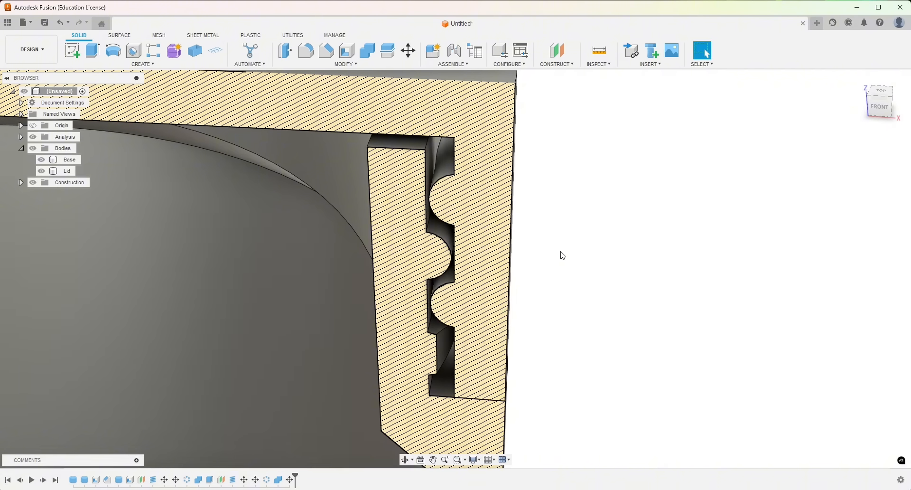
left_click(496, 188)
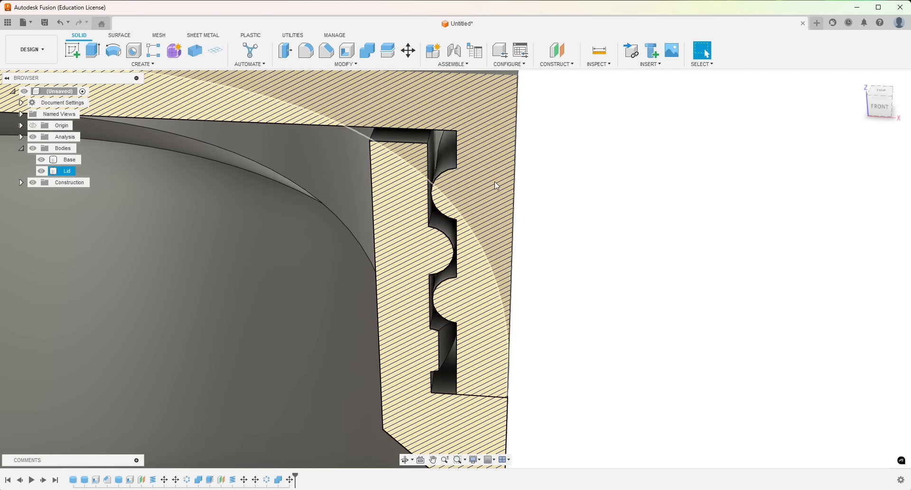
left_click(449, 157)
scroll(415, 187, "up", 5)
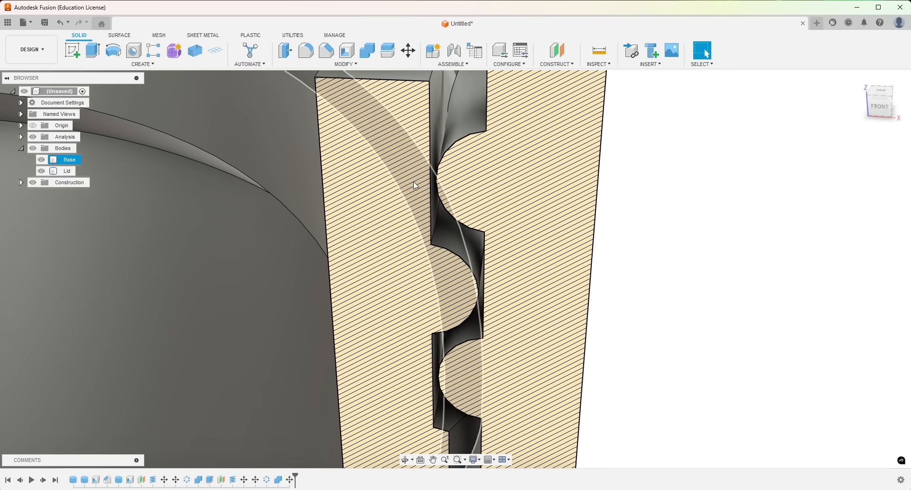
scroll(415, 185, "up", 1)
middle_click_drag(431, 232, 494, 214, "shift")
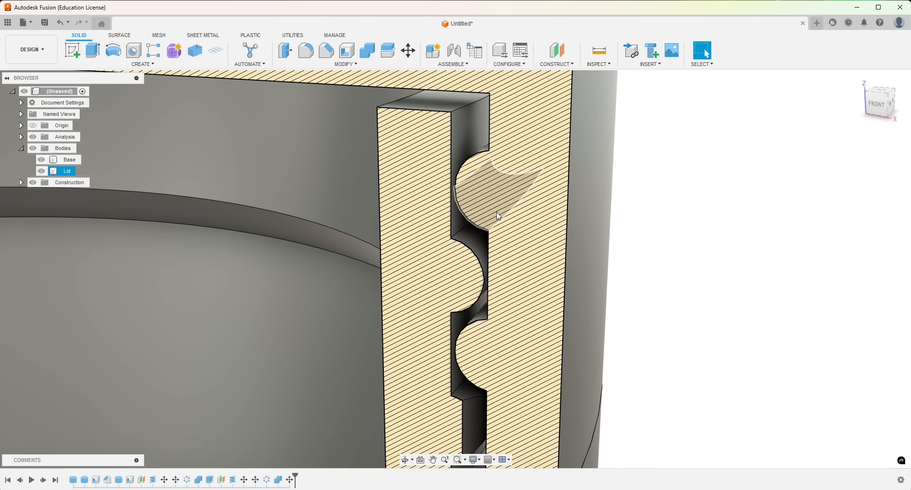
scroll(498, 216, "down", 10)
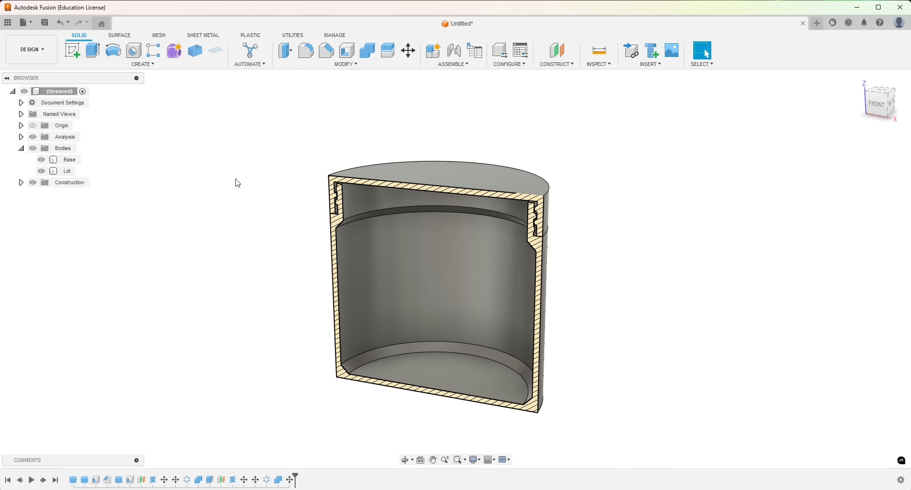
Hide the section analysis and look over the closed container's exterior from above and below
left_click(33, 136)
middle_click_drag(170, 242, 301, 244, "shift")
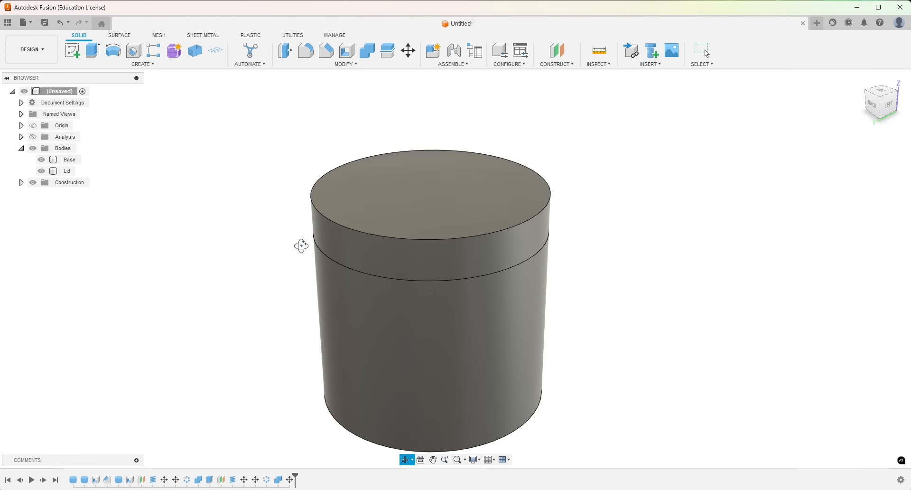
left_click(34, 137)
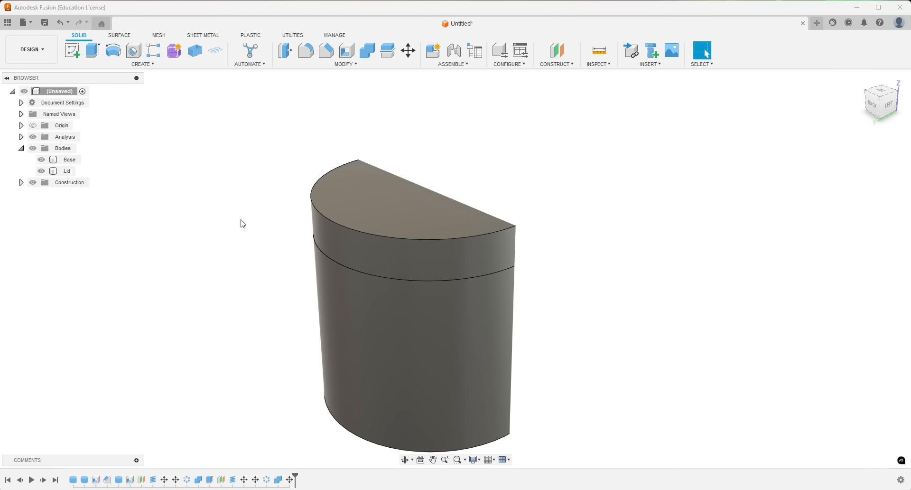
middle_click_drag(243, 223, 142, 219, "shift")
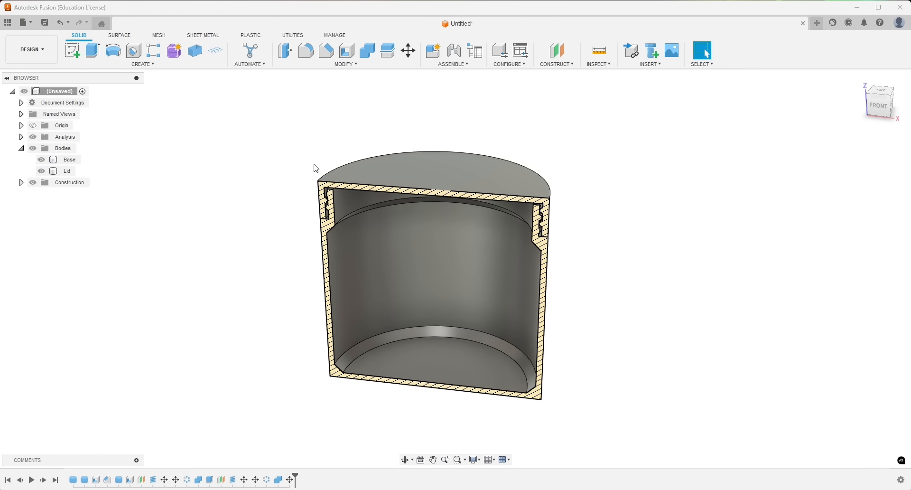
scroll(300, 241, "up", 1)
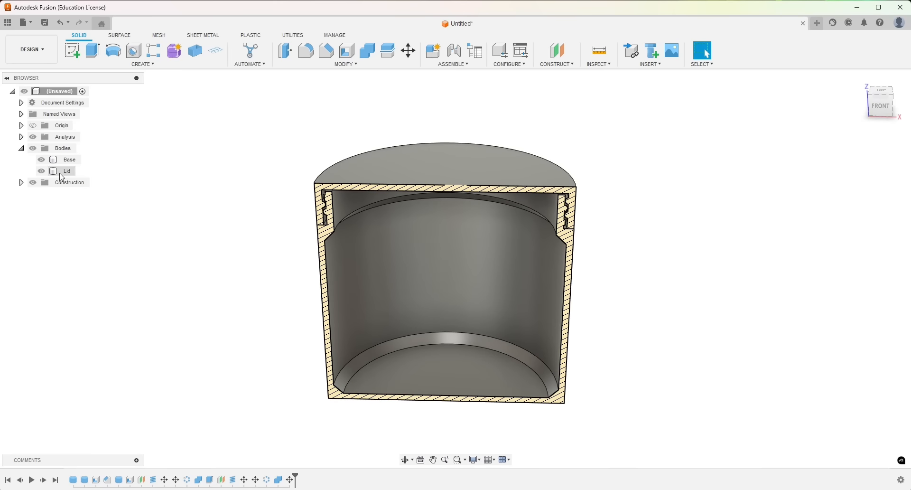
left_click(33, 137)
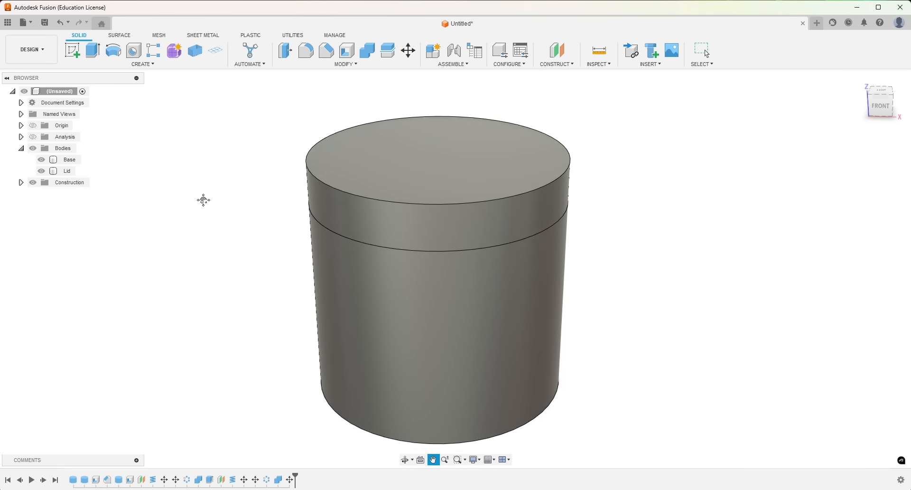
left_click(343, 219)
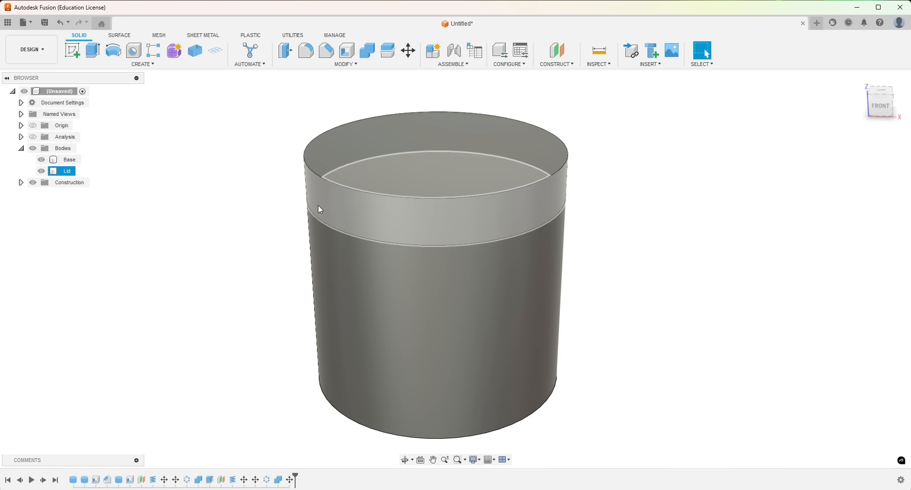
middle_click_drag(227, 228, 234, 218, "shift")
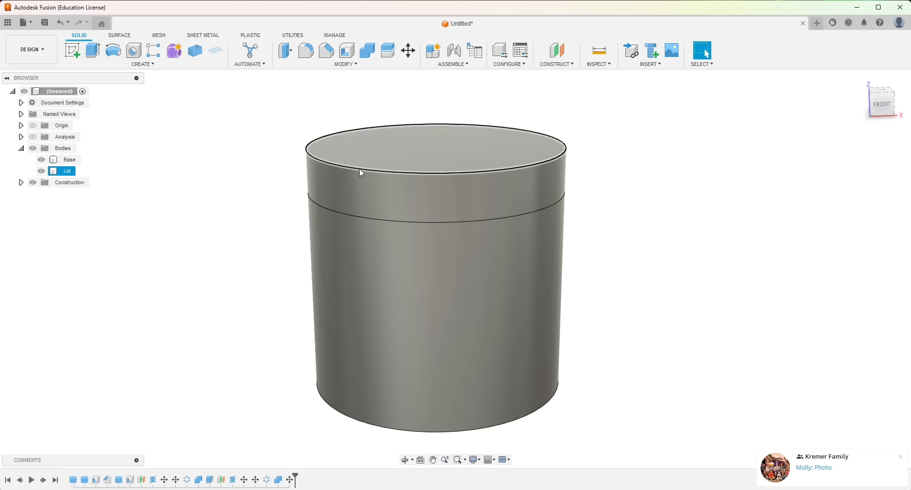
middle_click_drag(356, 352, 648, 269, "shift")
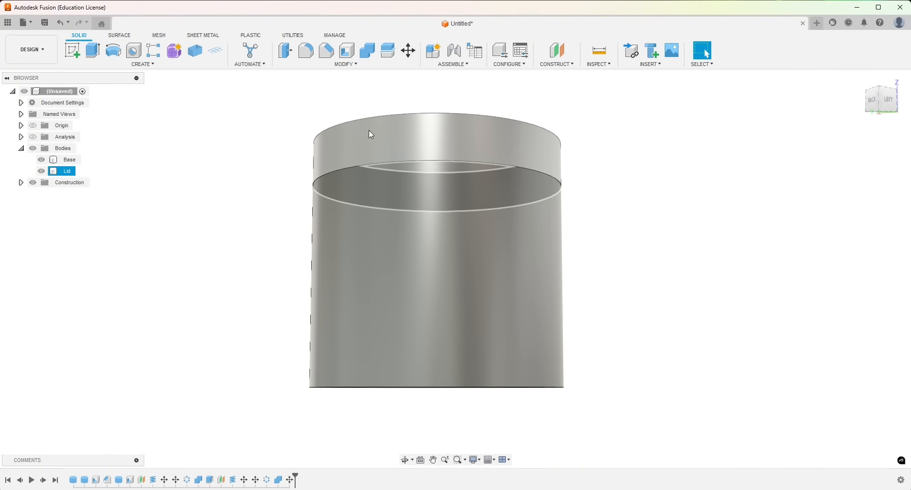
middle_click_drag(203, 290, 222, 317, "shift")
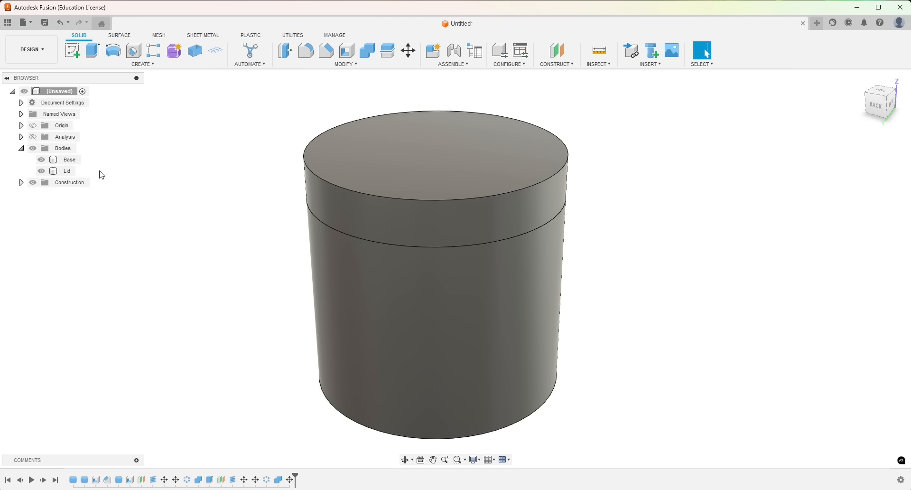
middle_click_drag(227, 200, 220, 177, "shift")
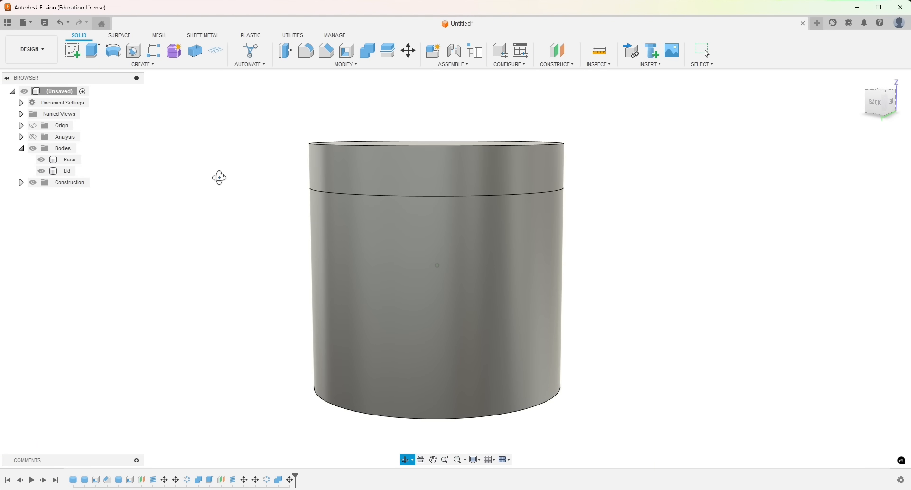
Chamfer the lid's top outer edge and the base's bottom outer edge with an equal distance of 1 mm
left_click(377, 145)
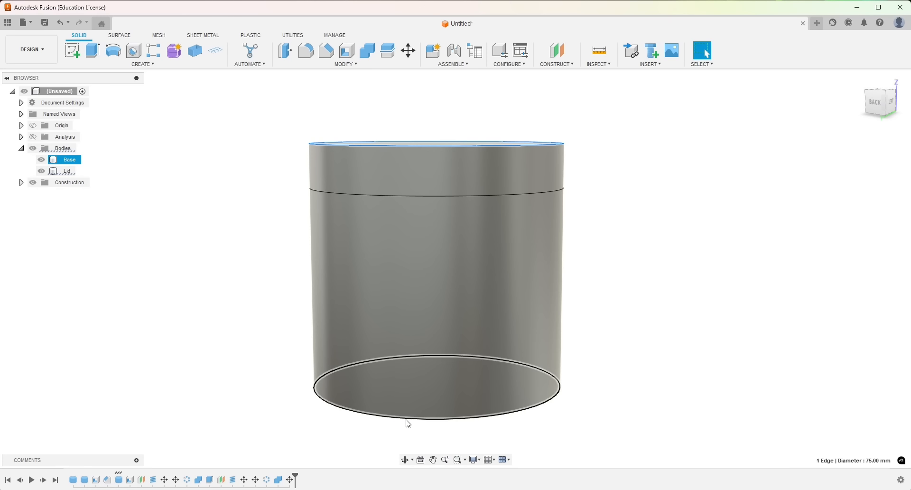
left_click(406, 421, "ctrl")
left_click(326, 51)
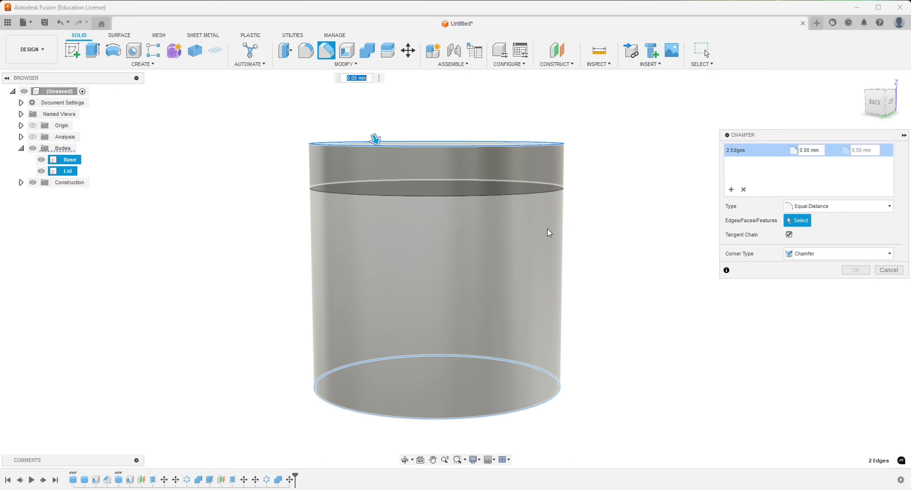
type("1")
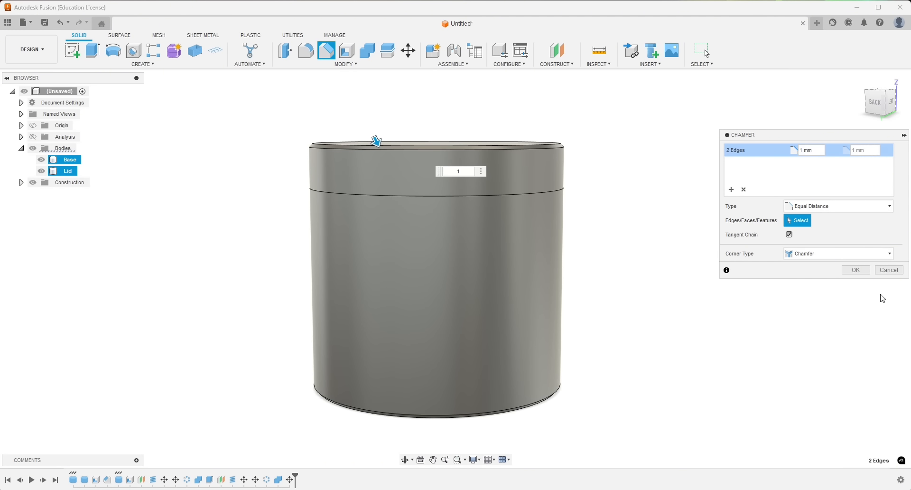
left_click(856, 269)
middle_click_drag(695, 242, 685, 250, "shift")
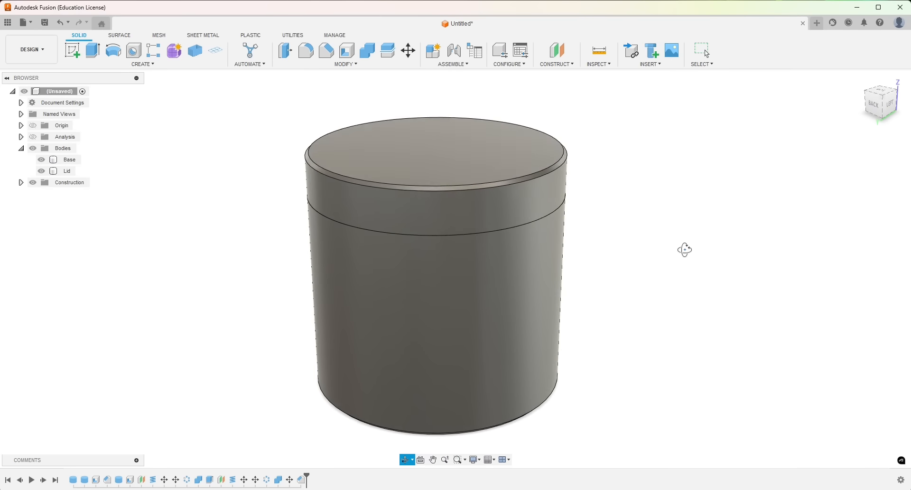
mouse_move(610, 314)
middle_mouse_down("shift")
mouse_move(611, 302)
mouse_move(607, 313)
middle_mouse_up("shift")
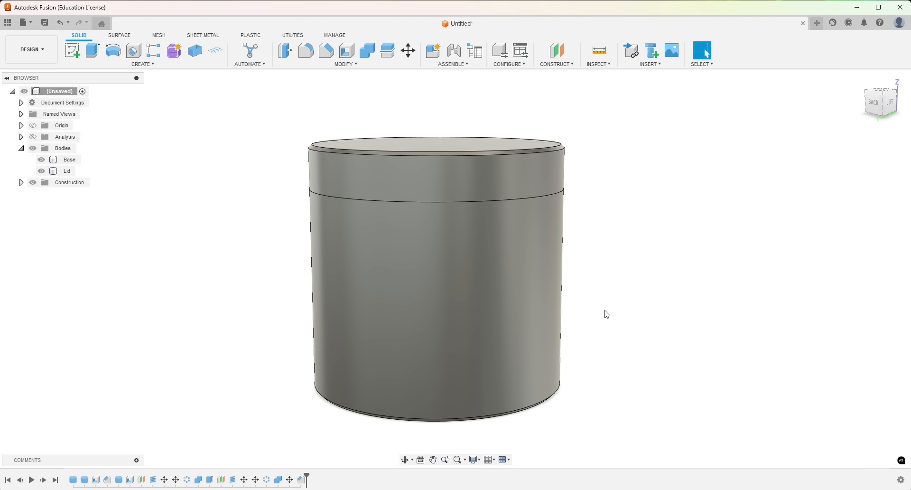
Create a construction plane offset -50 mm from the XZ plane, in front of the container
left_click(412, 235)
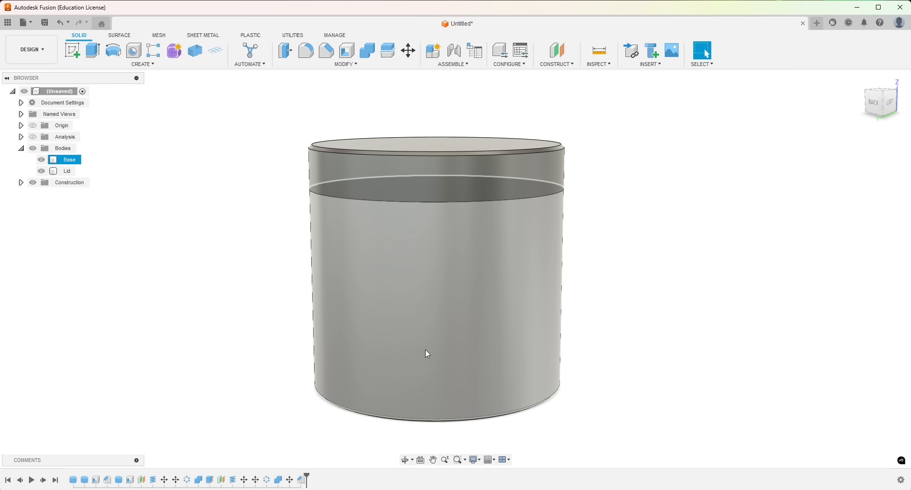
middle_click_drag(331, 221, 270, 237, "shift")
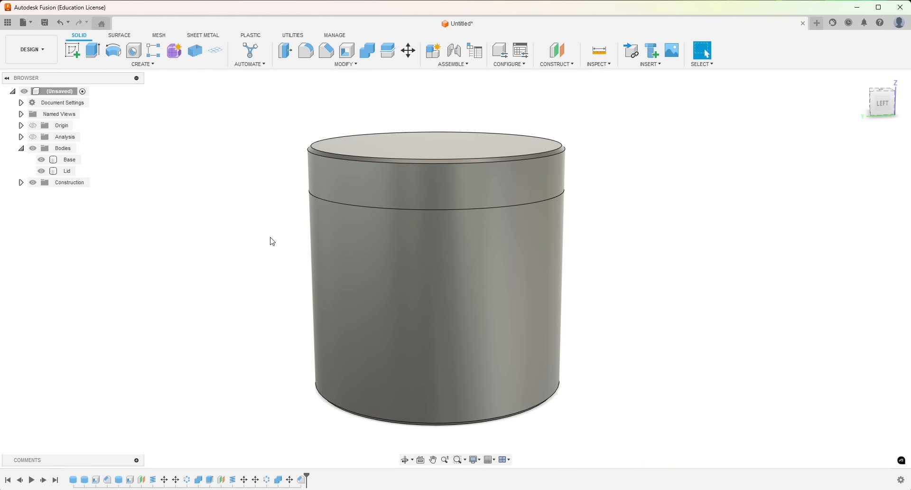
left_click(559, 55)
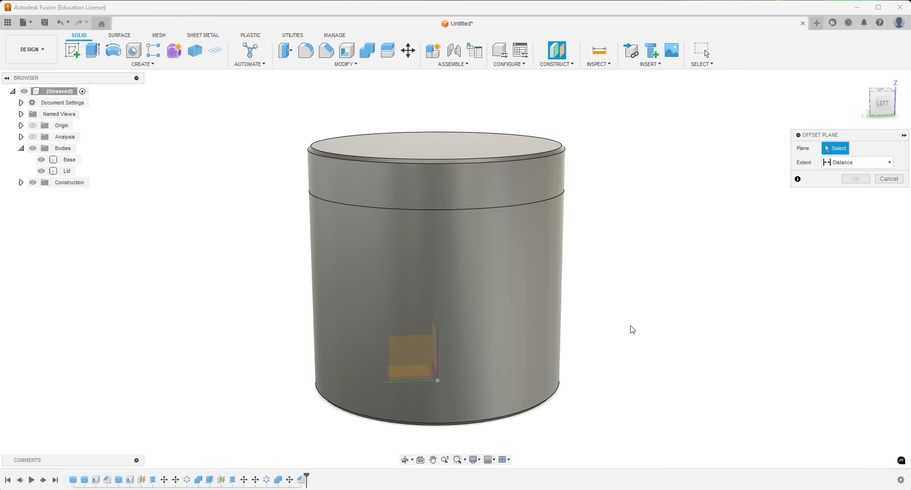
middle_click_drag(632, 329, 455, 362, "shift")
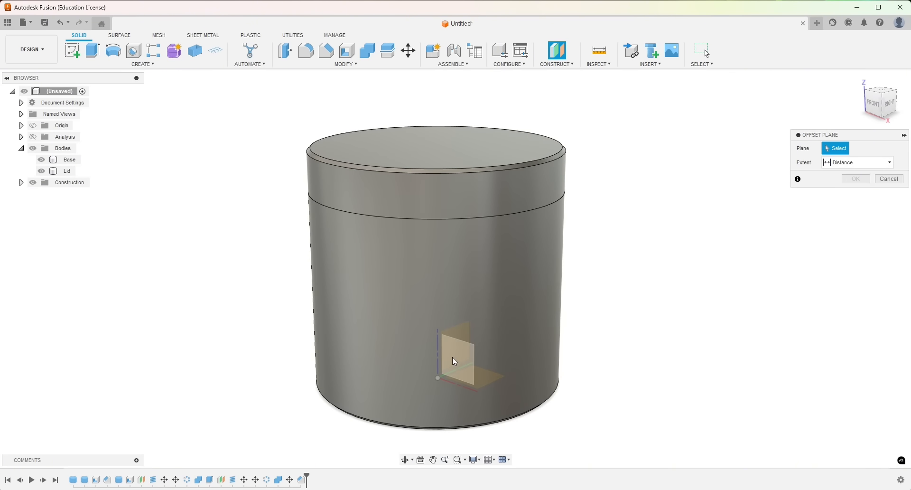
left_click(457, 354)
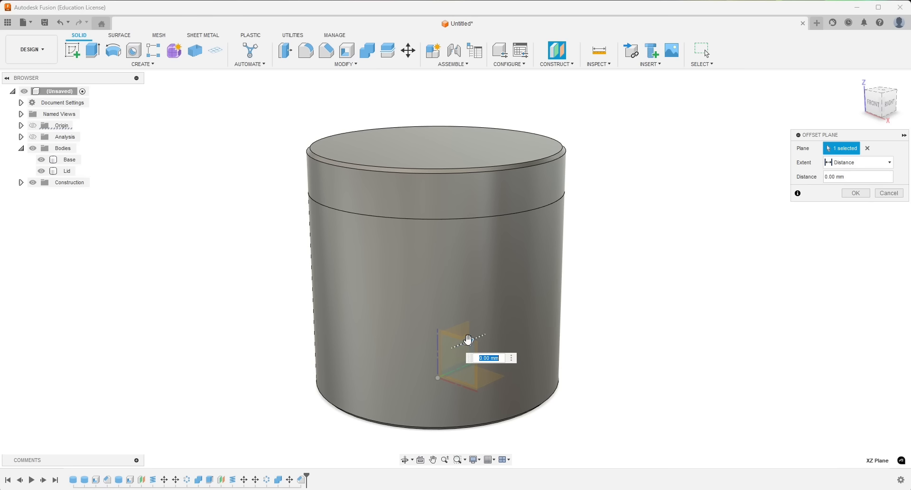
left_click_drag(468, 339, 332, 397)
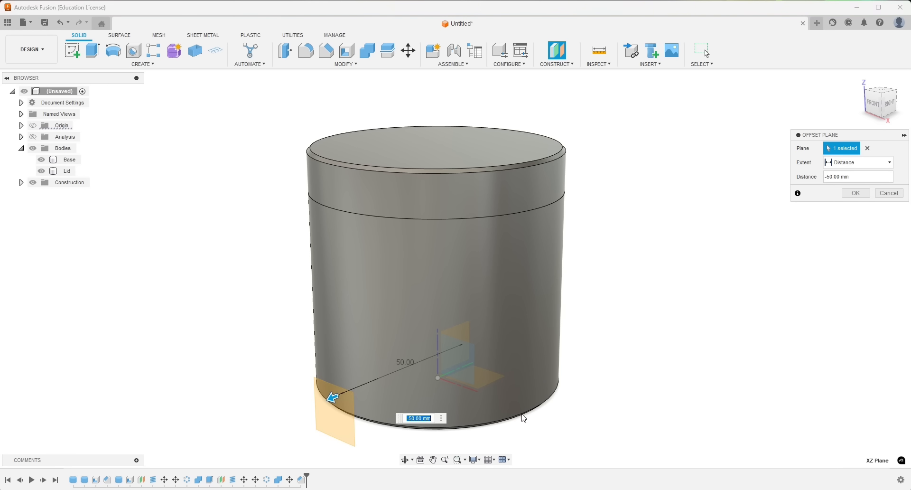
middle_click_drag(523, 418, 607, 371, "shift")
left_click(855, 194)
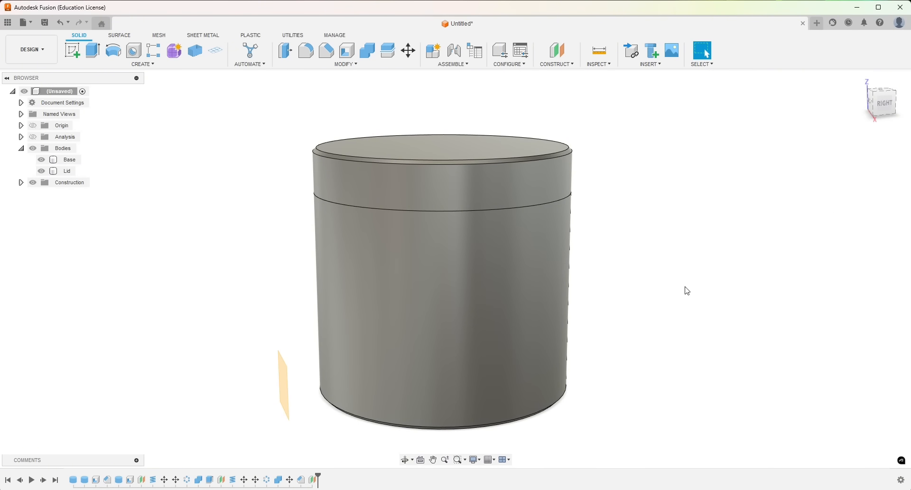
Start a new sketch on the offset plane in front of the container
middle_click_drag(685, 288, 740, 291, "shift")
left_click(382, 157)
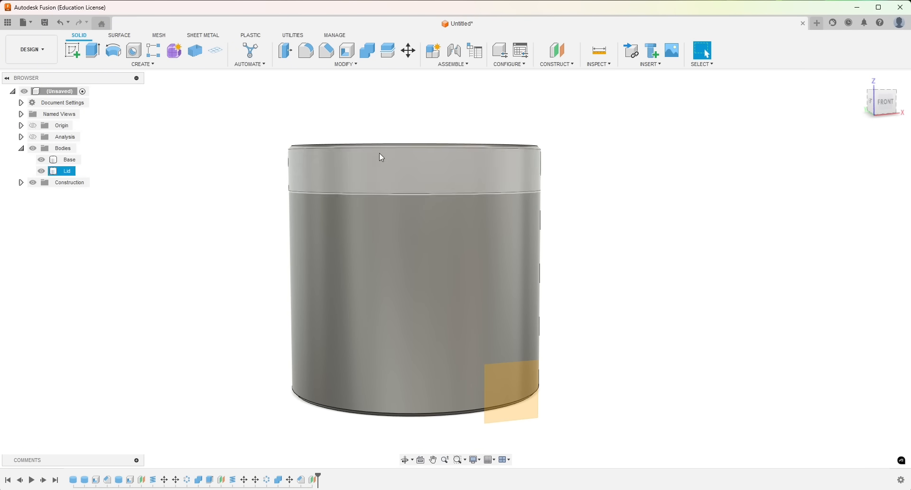
left_click(72, 51)
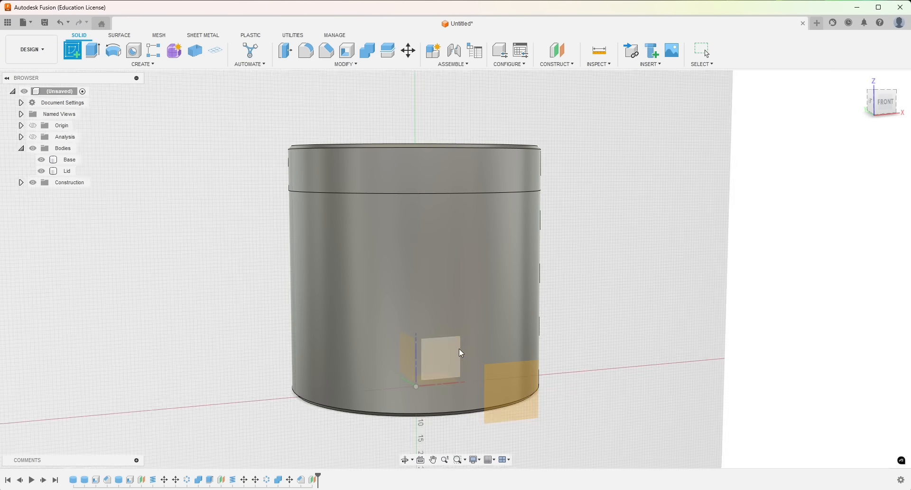
left_click(515, 381)
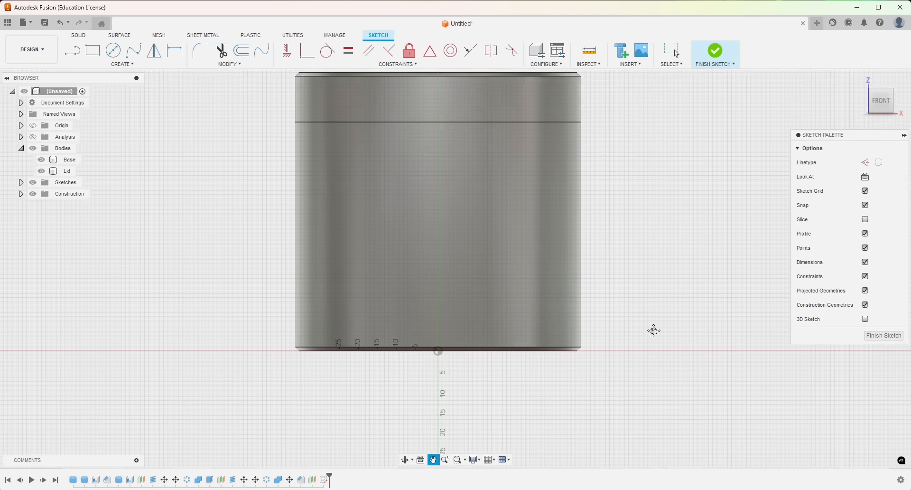
Sketch a vertical center-to-center slot 8 mm wide on the container's centerline, from just below the lid seam to near the base's bottom
left_click(124, 64)
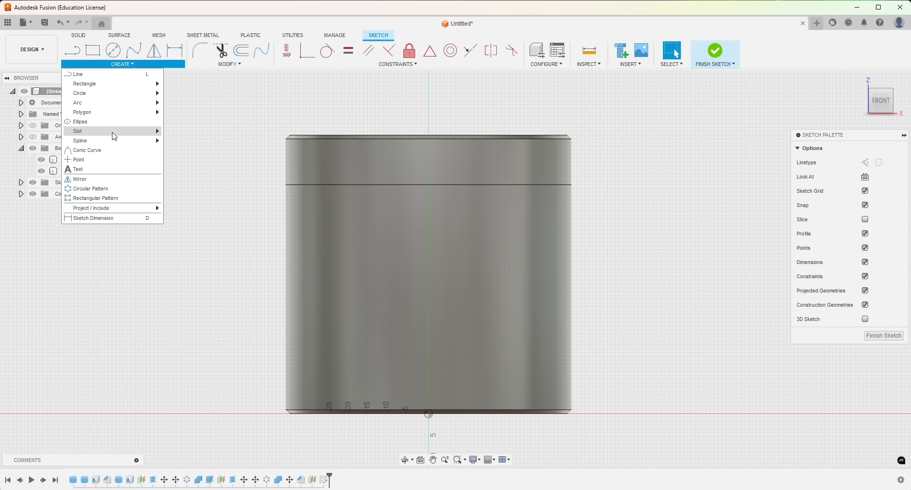
mouse_move(112, 133)
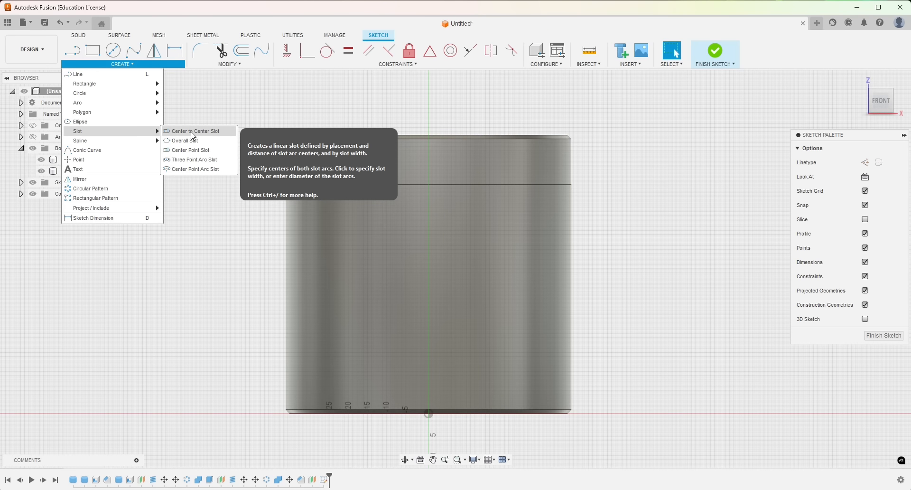
left_click(192, 132)
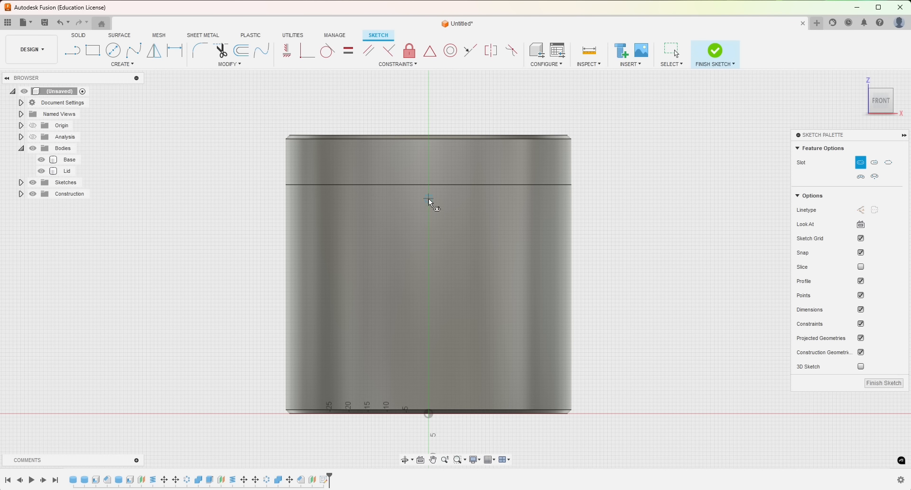
scroll(429, 199, "up", 3)
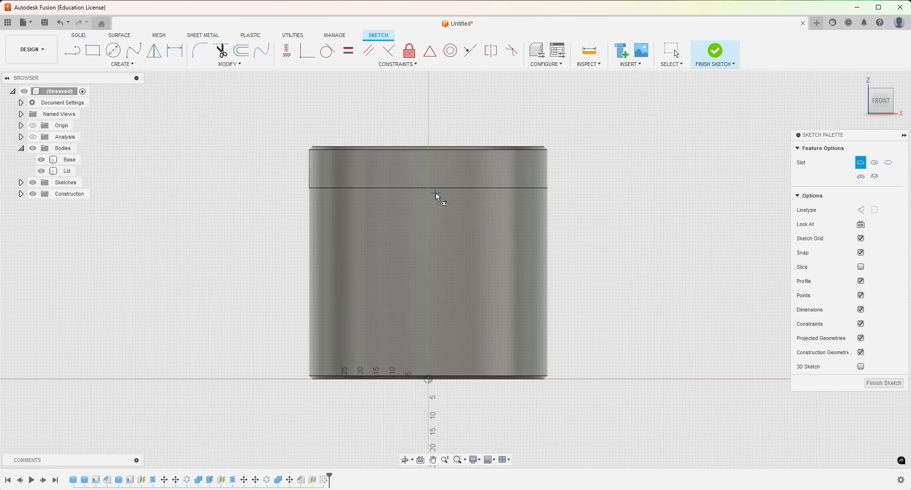
scroll(434, 192, "up", 2)
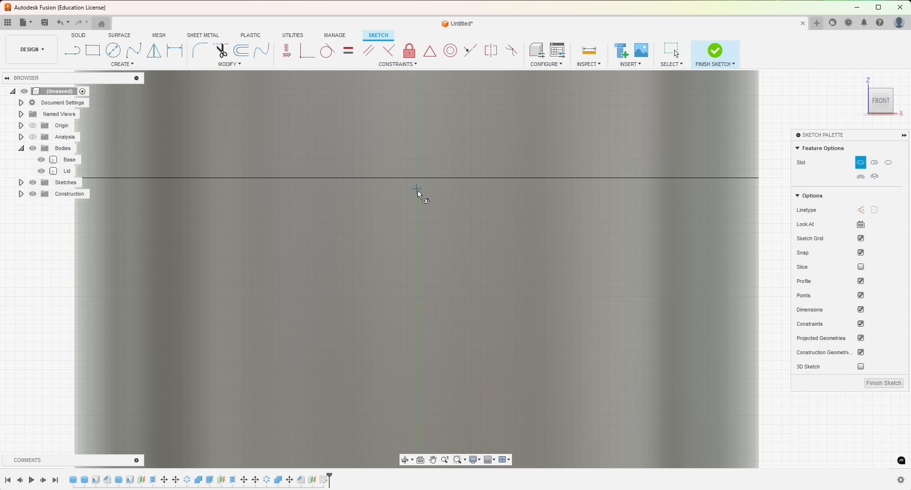
left_click(417, 224)
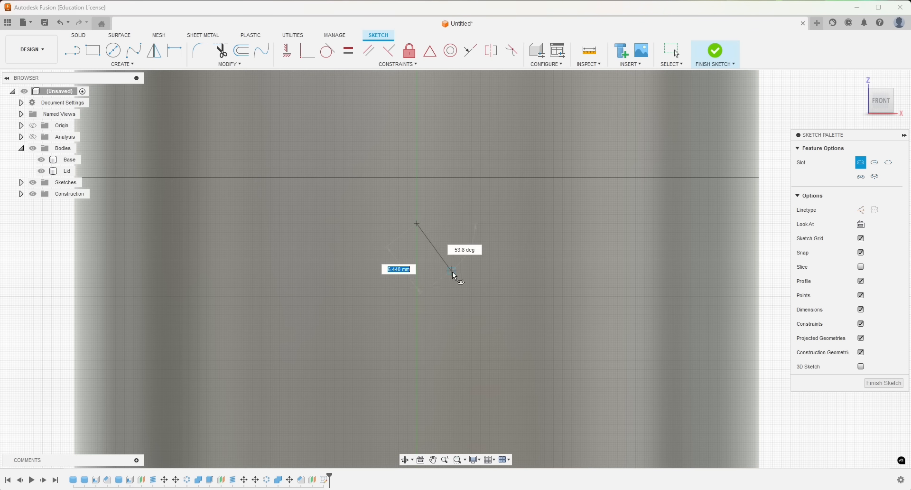
scroll(436, 255, "down", 3)
scroll(411, 199, "down", 2)
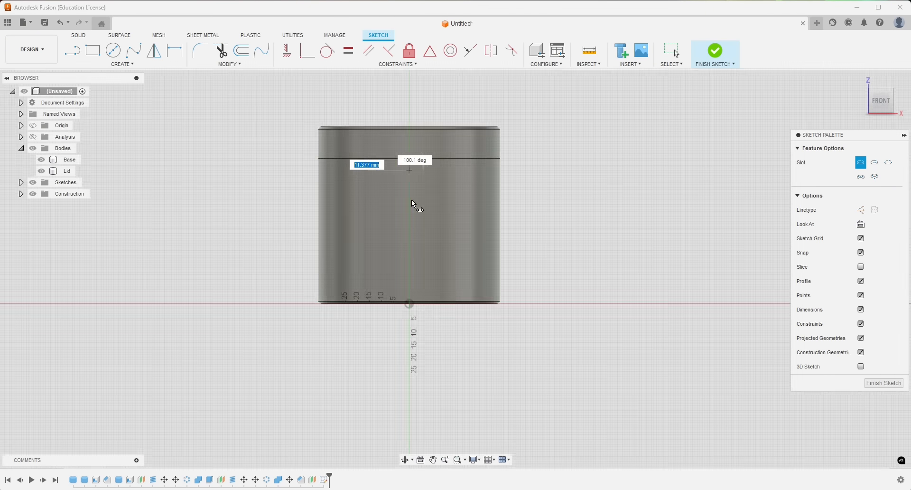
scroll(420, 295, "up", 6)
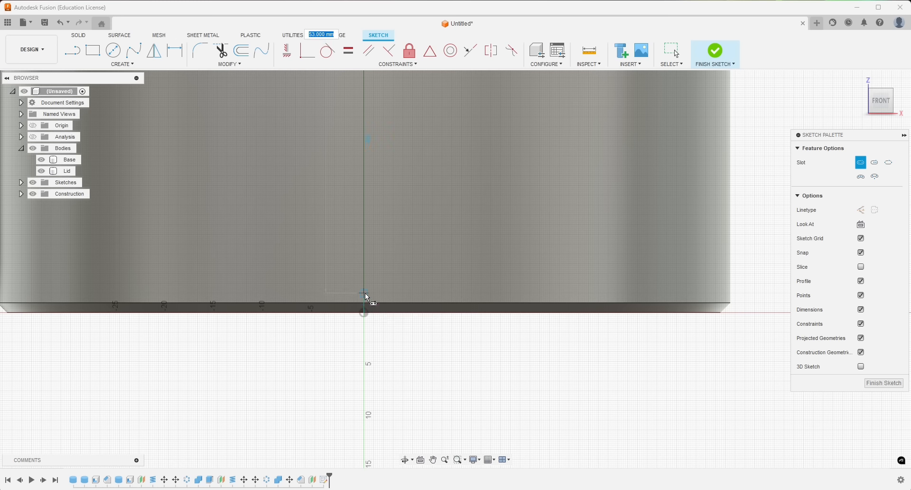
left_click(364, 254)
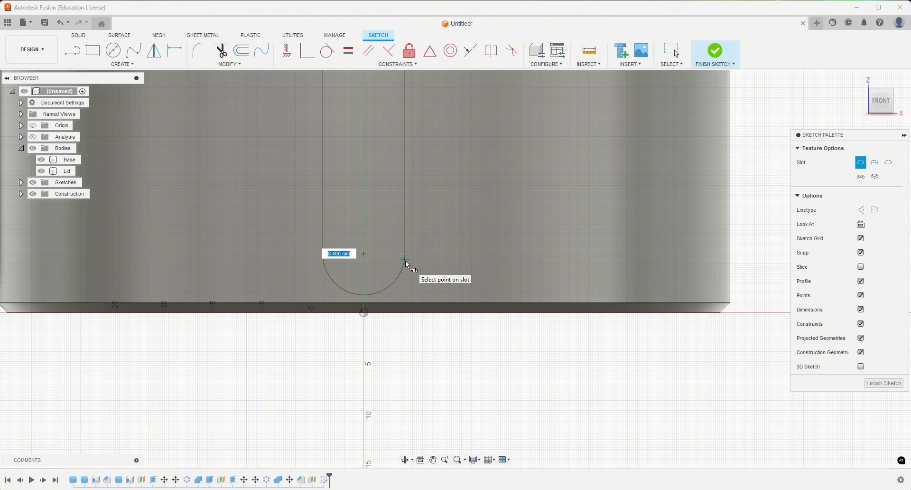
type("8")
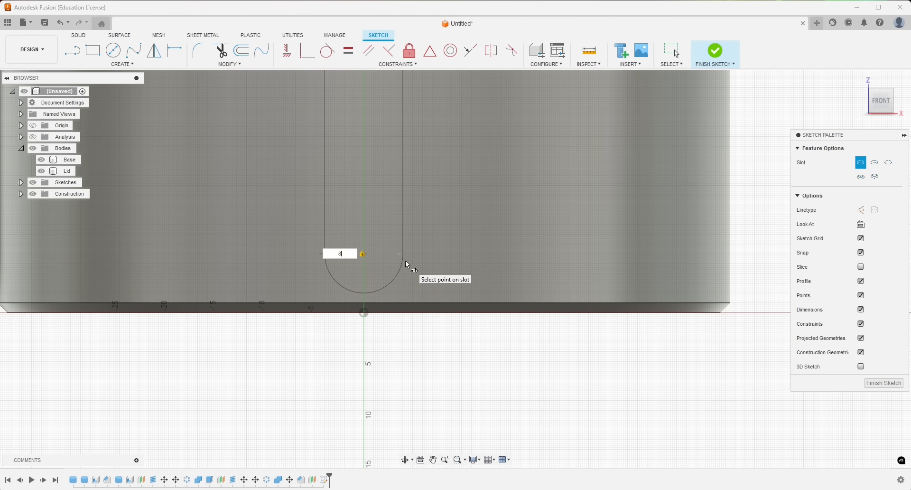
key("Return")
key("Escape")
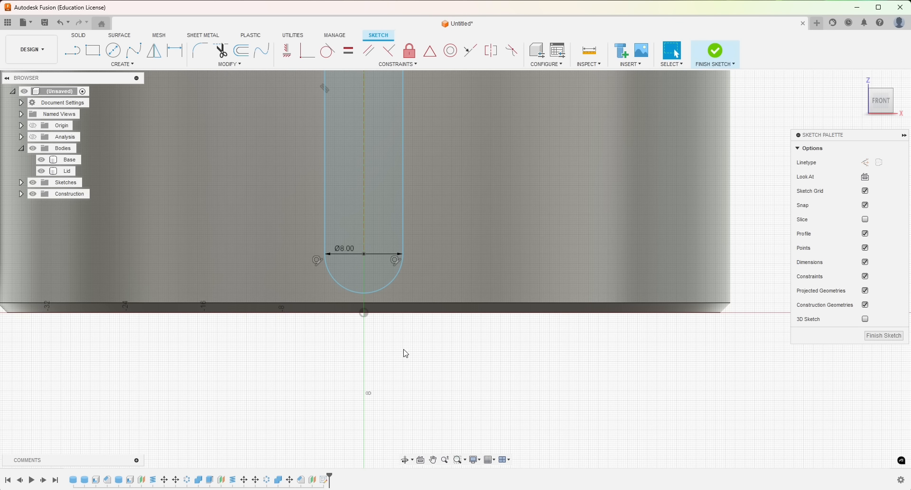
Check the slot's clearance to the lid seam and the bottom chamfer, and finish the sketch
scroll(394, 389, "down", 5)
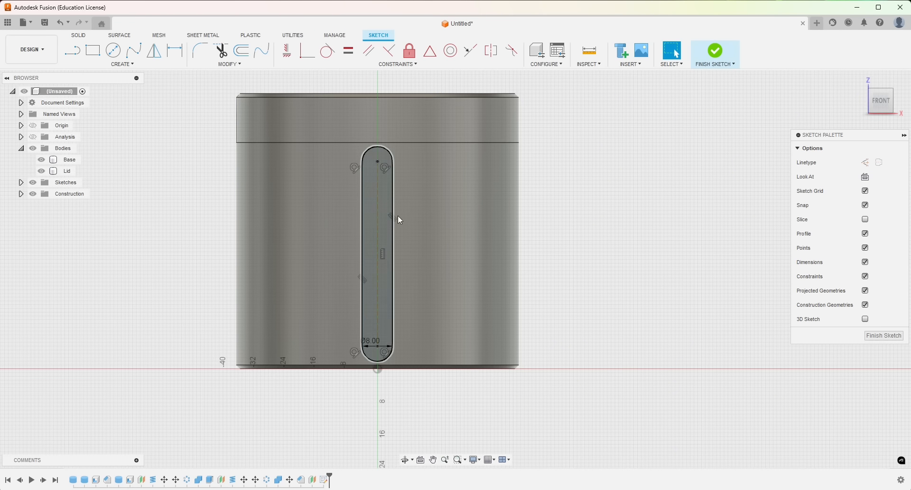
scroll(389, 147, "up", 5)
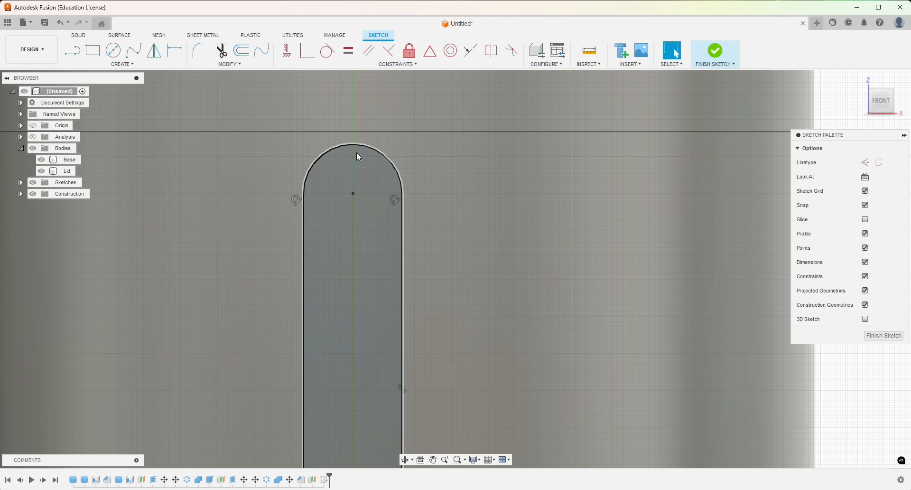
scroll(353, 148, "up", 3)
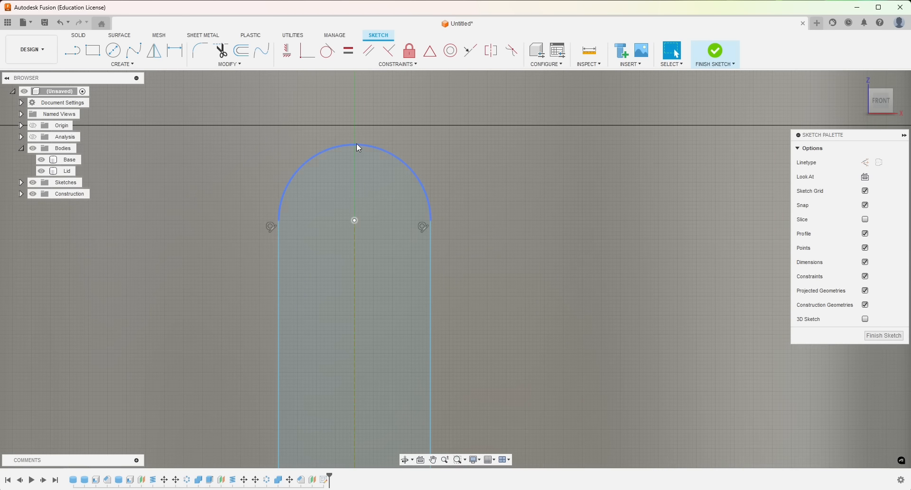
scroll(403, 144, "down", 5)
scroll(415, 439, "up", 5)
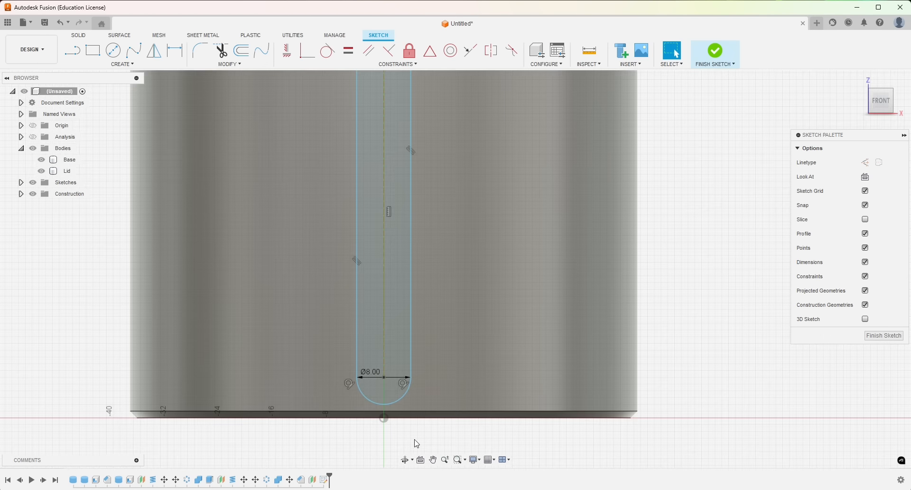
scroll(395, 435, "up", 3)
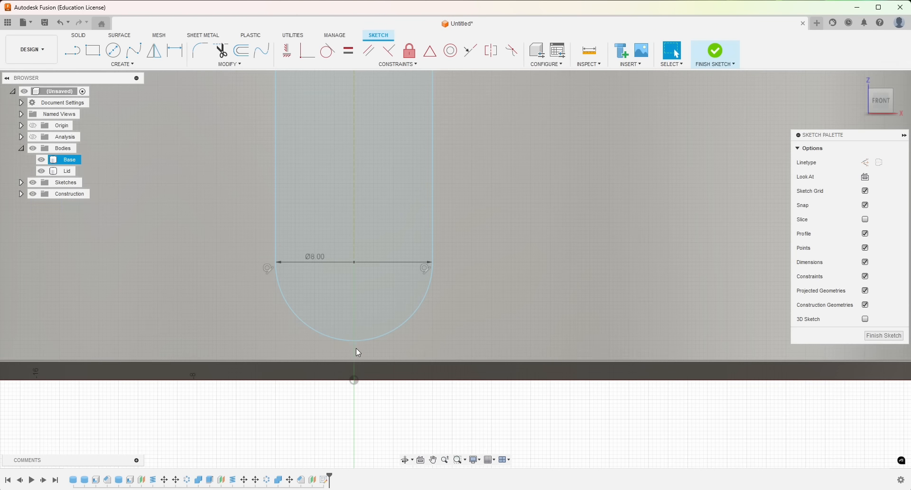
scroll(384, 380, "down", 6)
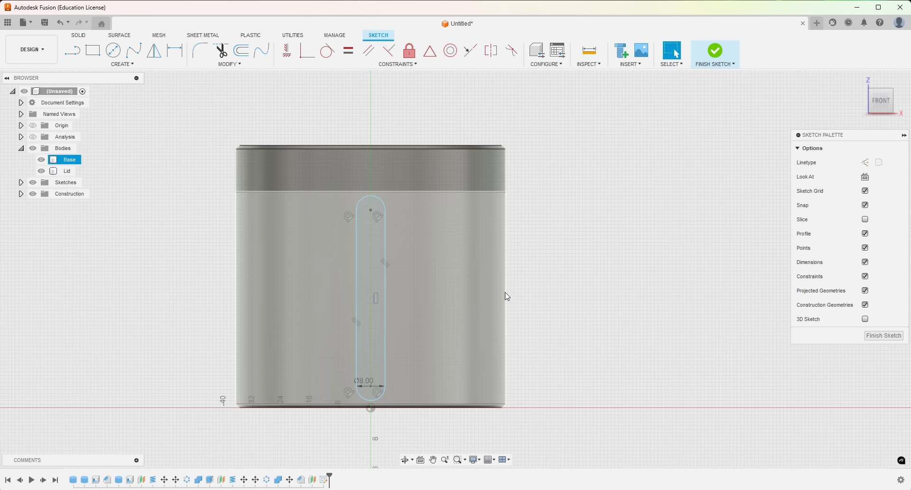
mouse_move(534, 346)
middle_mouse_down("shift")
mouse_move(455, 346)
mouse_move(515, 352)
middle_mouse_up("shift")
left_click(717, 56)
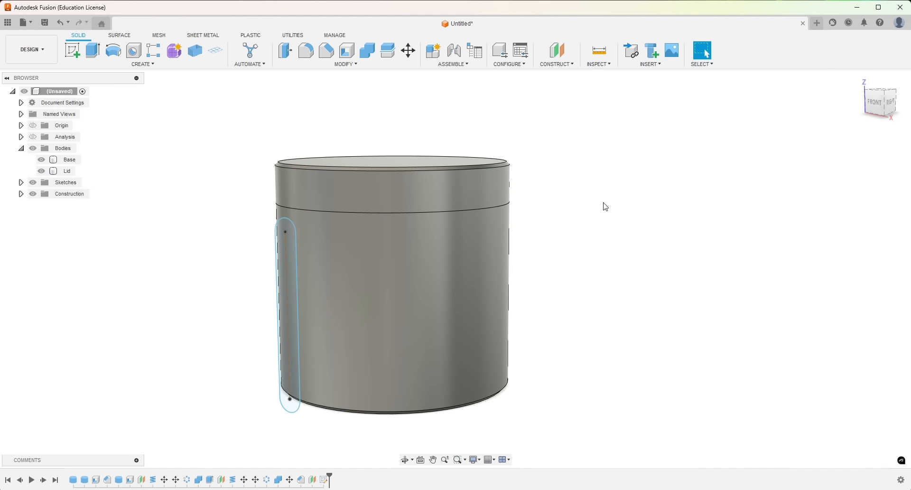
Emboss the slot profile onto the base's outer face with the Deboss effect at a depth of -1 mm
middle_click_drag(604, 204, 608, 199, "shift")
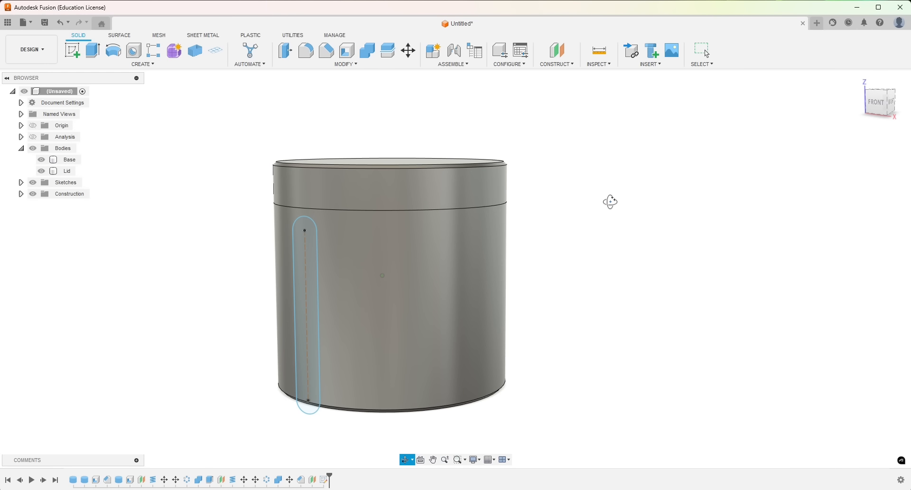
left_click(148, 64)
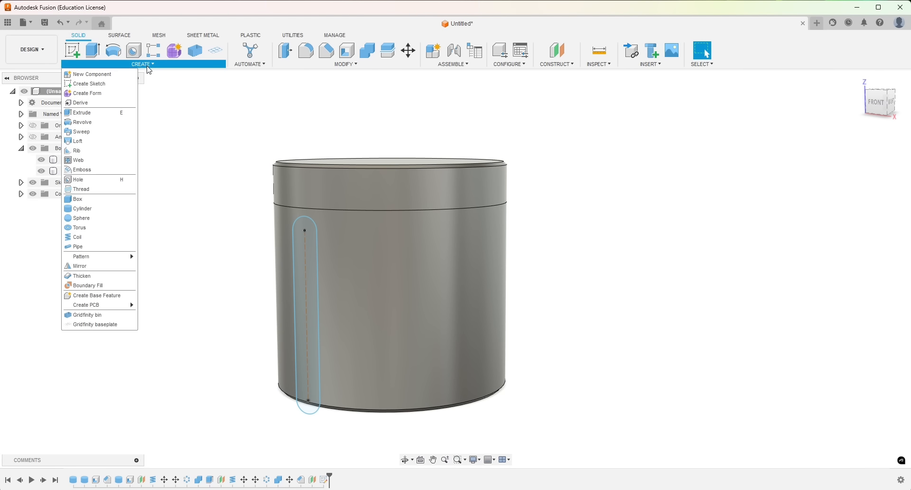
left_click(83, 169)
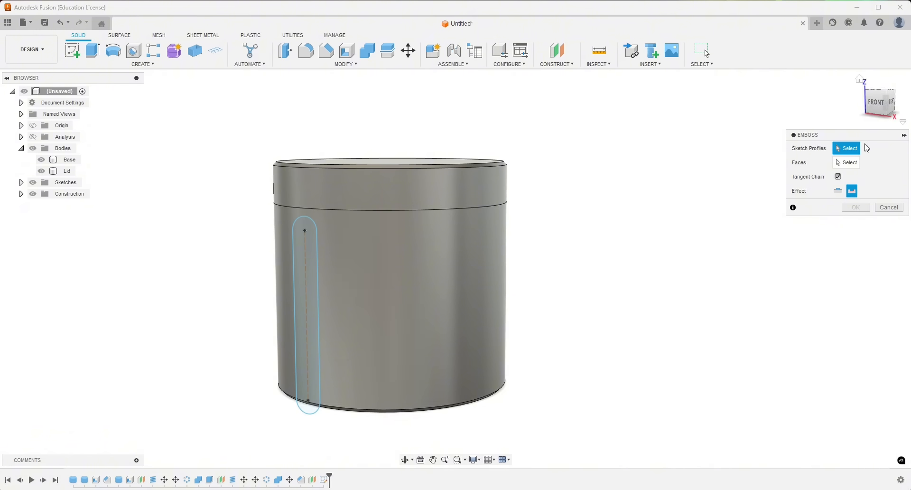
left_click(317, 252)
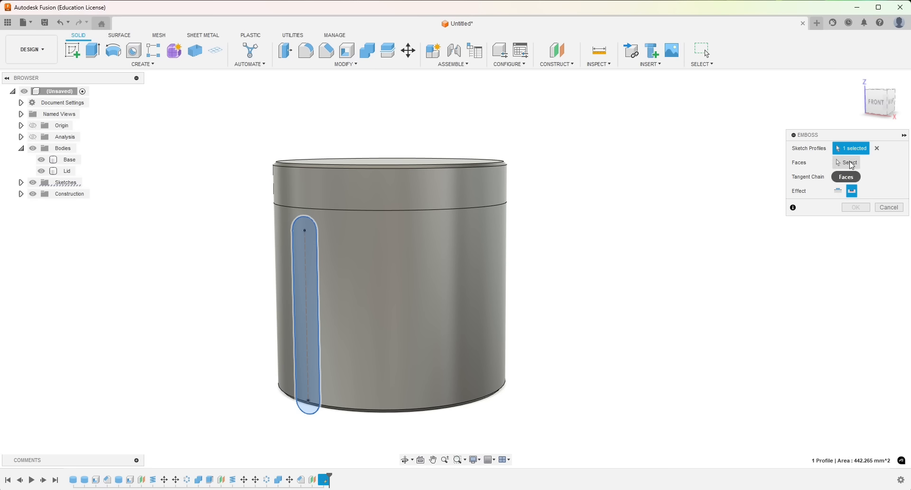
left_click(851, 167)
left_click(354, 253)
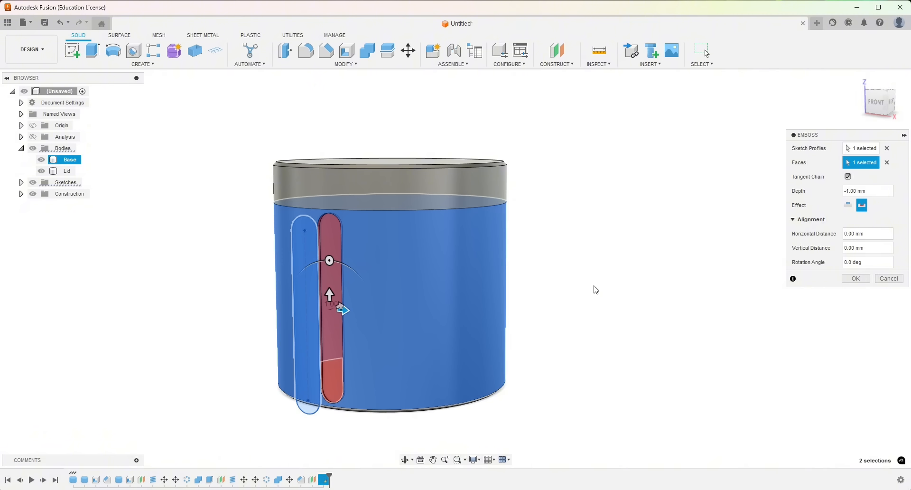
left_click(848, 205)
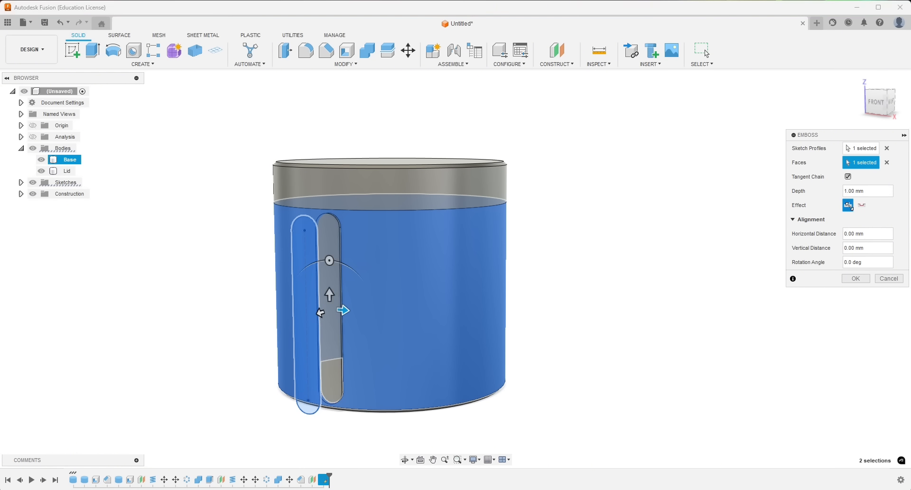
middle_click_drag(614, 299, 631, 312, "shift")
left_click(862, 205)
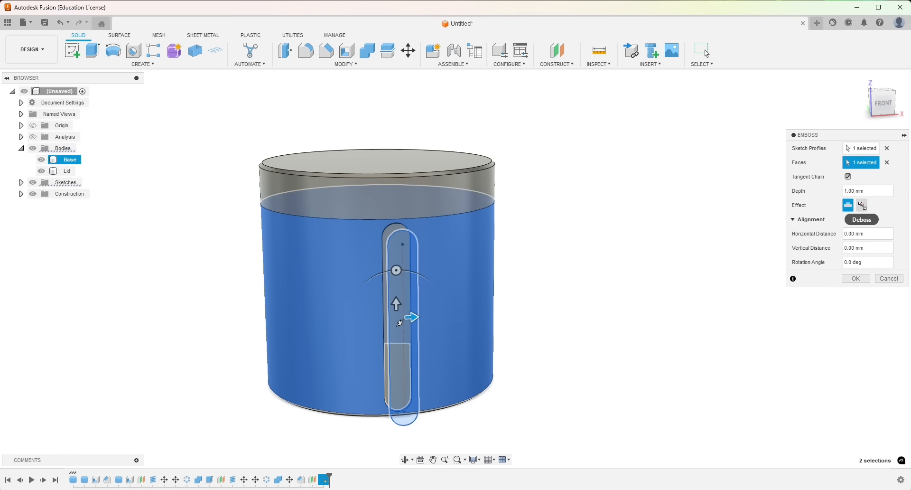
mouse_move(514, 295)
middle_mouse_down("shift")
mouse_move(550, 302)
mouse_move(470, 301)
mouse_move(517, 311)
middle_mouse_up("shift")
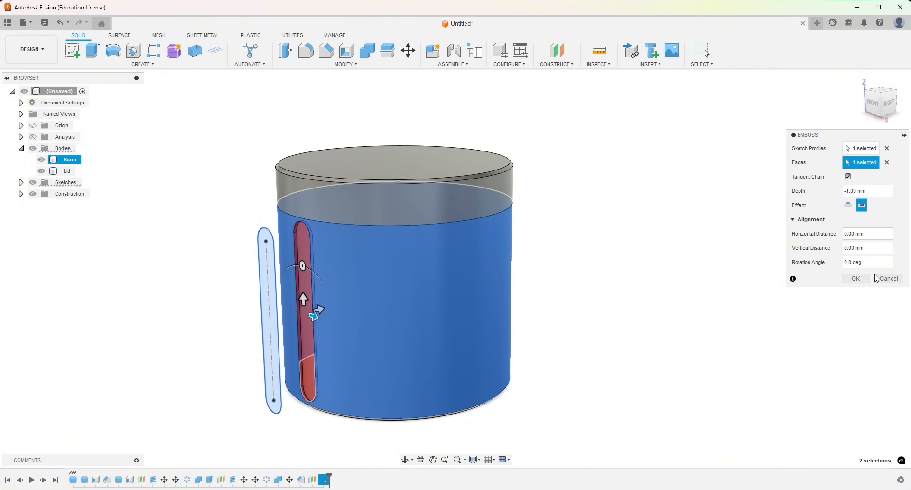
left_click(859, 278)
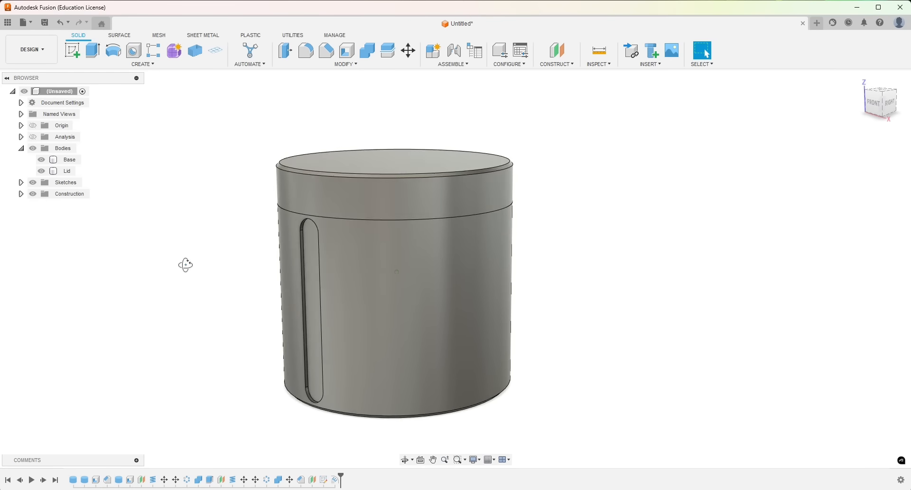
Fillet the edges of the recessed slot face with a 5 mm radius
middle_click_drag(185, 265, 223, 274, "shift")
scroll(476, 387, "up", 3)
middle_click_drag(667, 359, 637, 341, "shift")
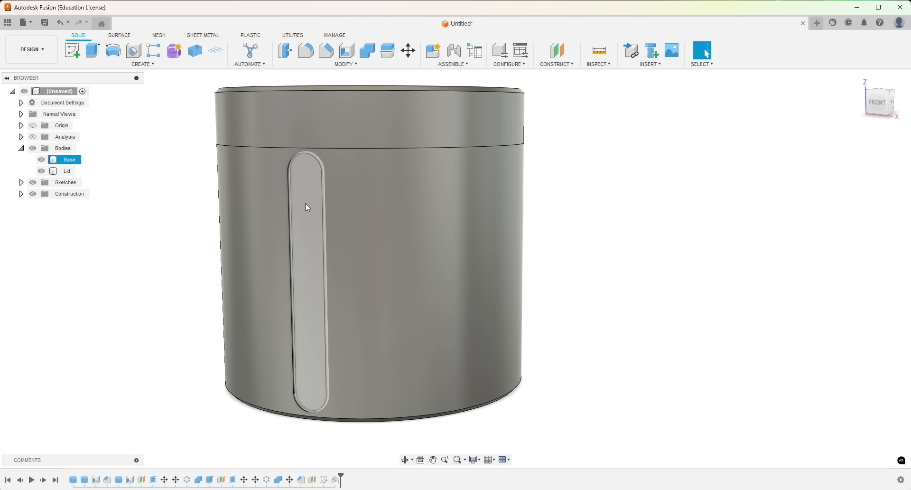
left_click(308, 207)
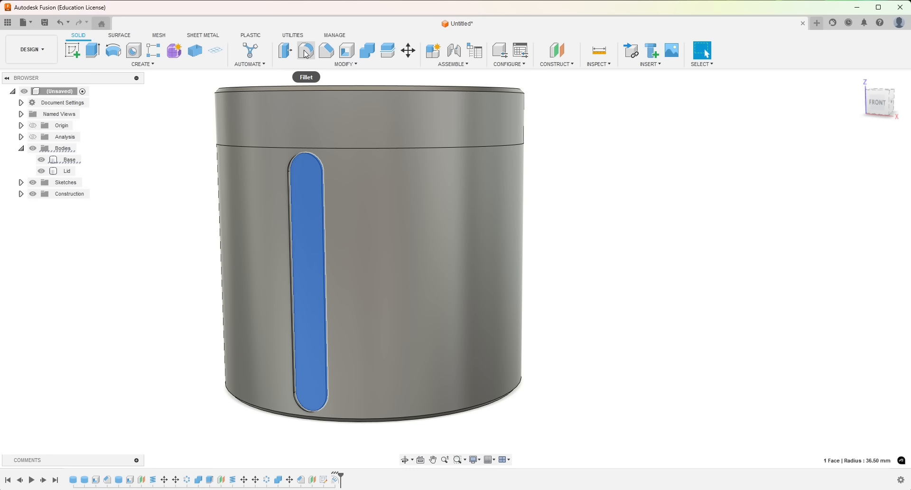
left_click(307, 52)
type("5")
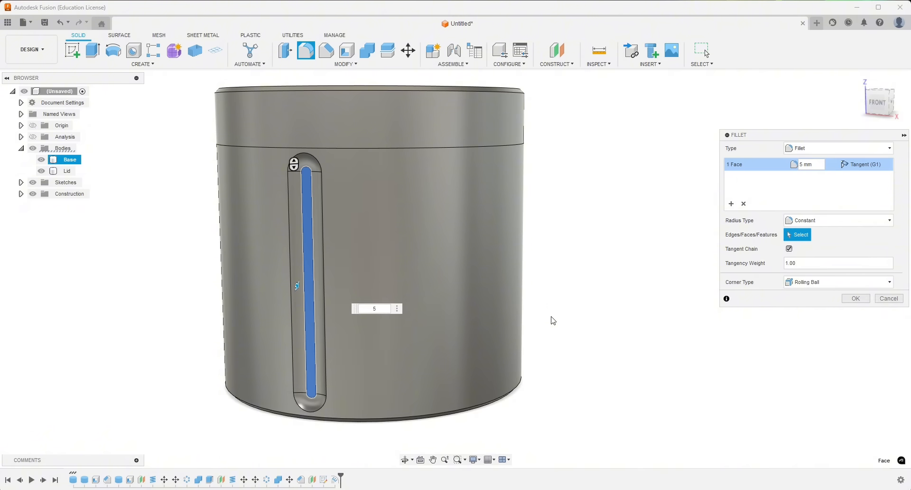
middle_click_drag(553, 320, 577, 319, "shift")
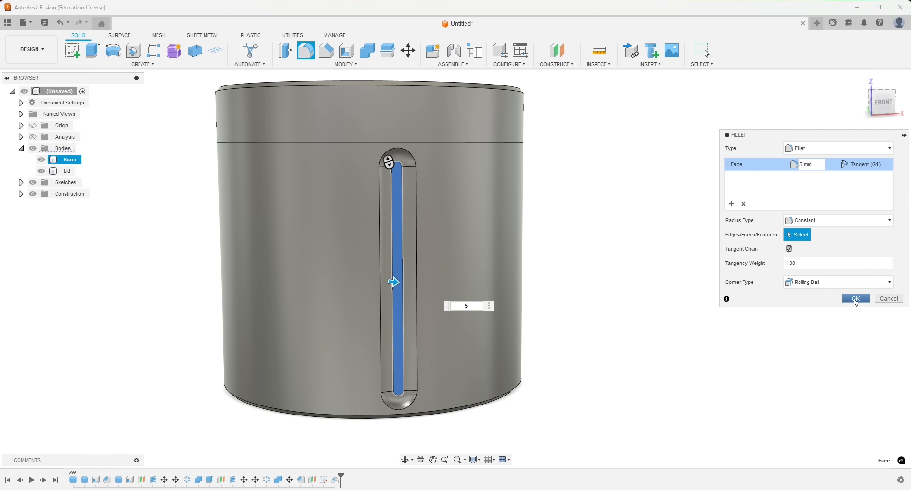
left_click(856, 299)
Set the visual style to shaded without visible edges and look over the rounded slot recess
middle_click_drag(620, 343, 600, 319, "shift")
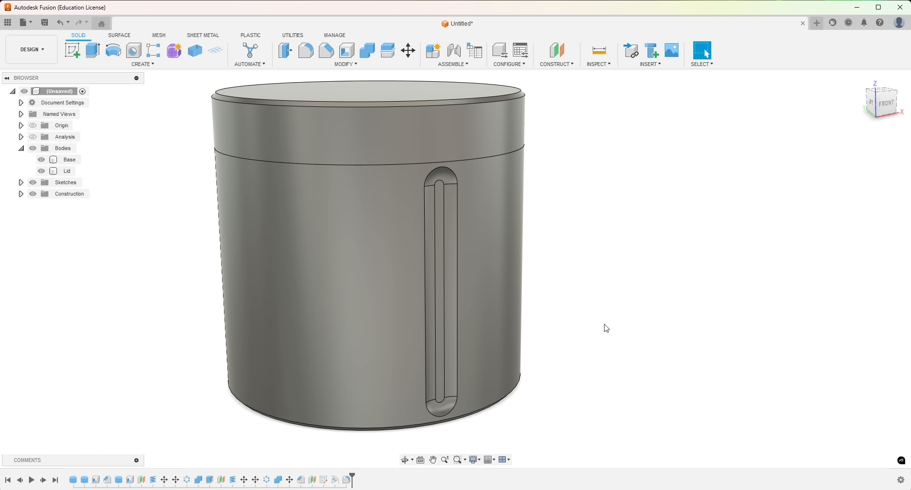
left_click(476, 460)
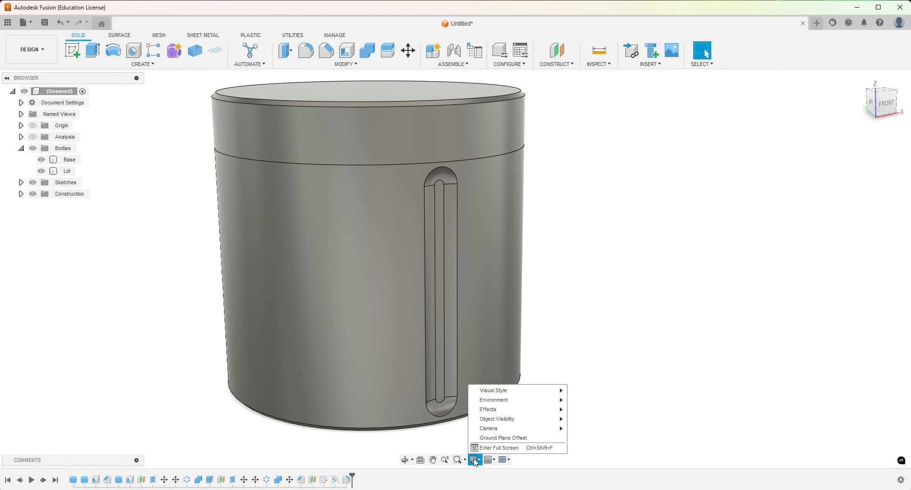
mouse_move(517, 392)
left_click(594, 391)
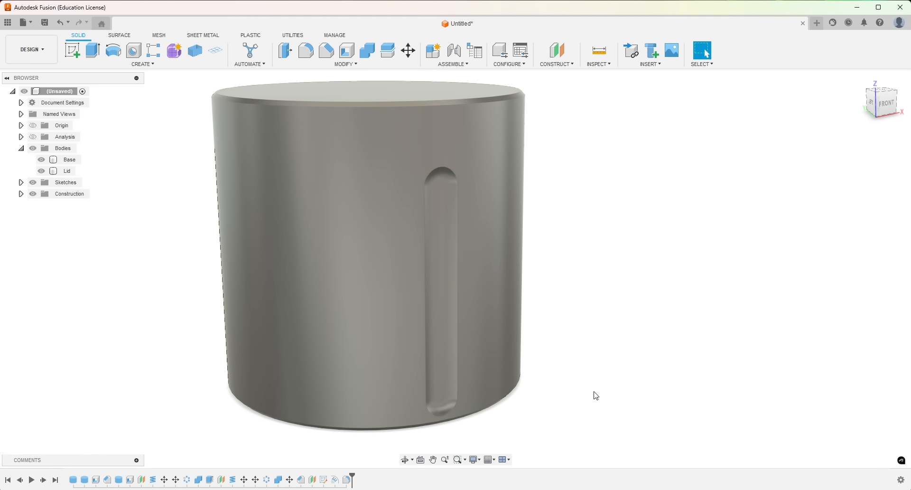
mouse_move(611, 375)
middle_mouse_down("shift")
mouse_move(588, 384)
mouse_move(554, 374)
mouse_move(521, 400)
mouse_move(508, 395)
mouse_move(526, 384)
mouse_move(582, 386)
middle_mouse_up("shift")
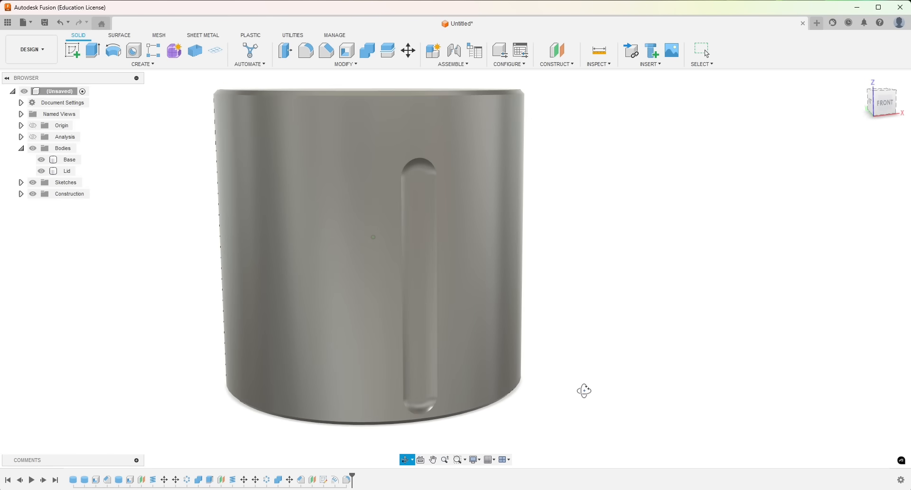
Set the visual style to Shaded with Visible Edges Only and look over the container with its single slot
left_click(475, 459)
mouse_move(502, 390)
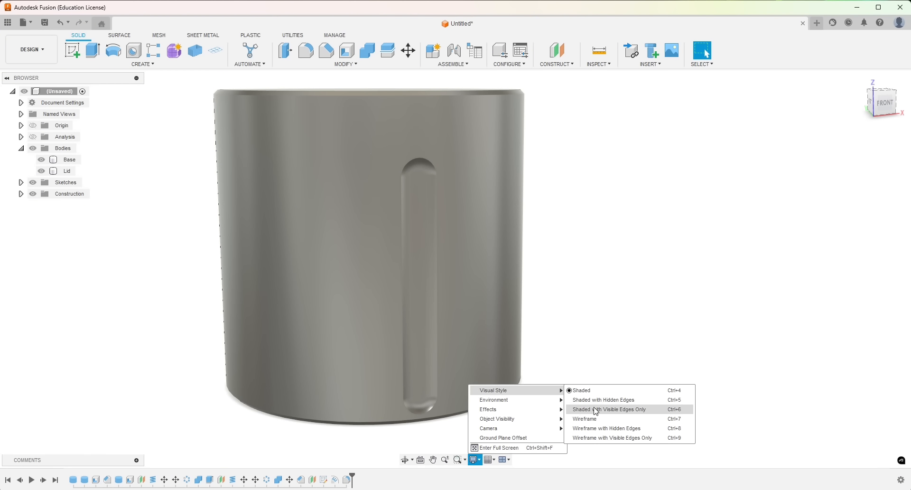
left_click(624, 409)
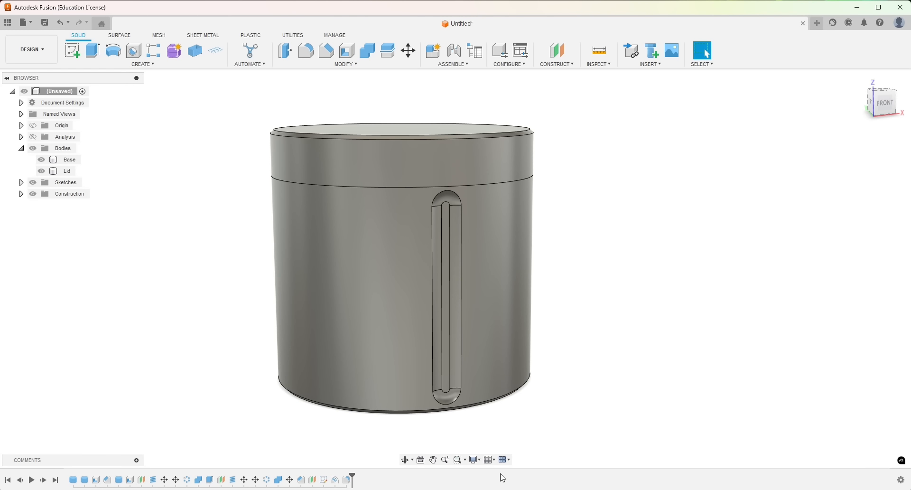
left_click(474, 459)
mouse_move(503, 390)
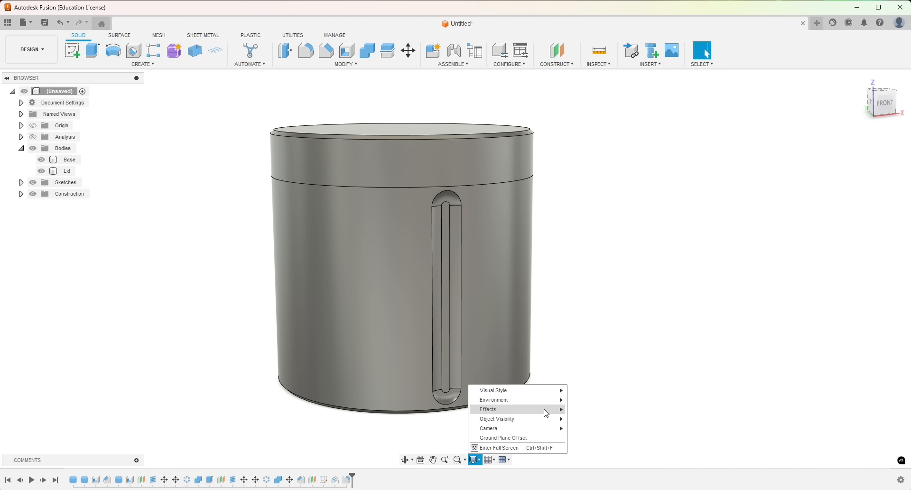
left_click(590, 354)
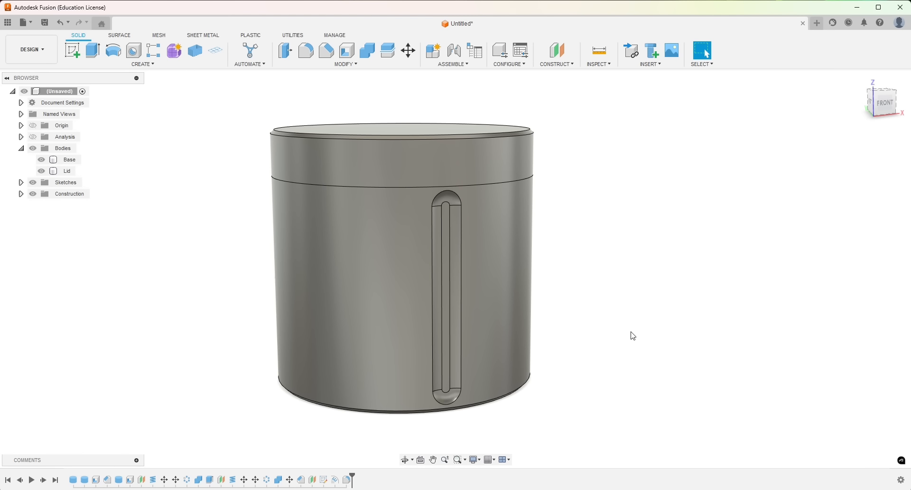
middle_click_drag(633, 335, 600, 335, "shift")
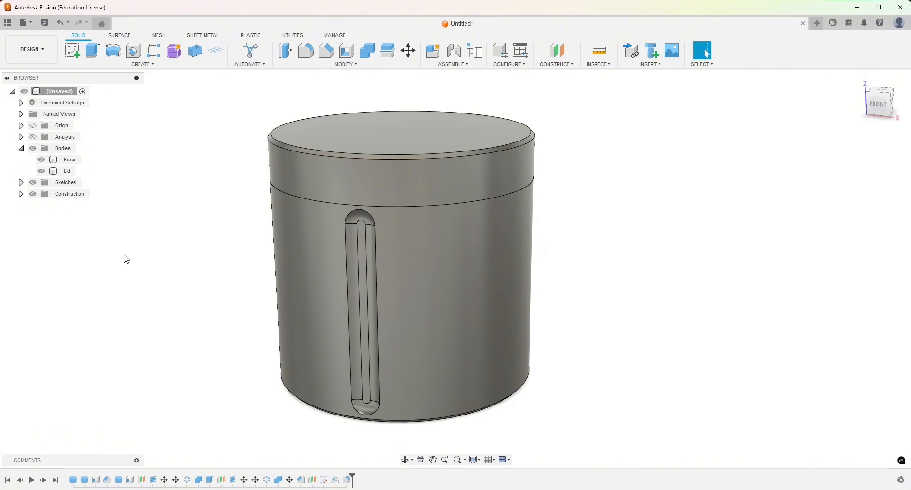
mouse_move(132, 263)
middle_mouse_down("shift")
mouse_move(132, 248)
mouse_move(143, 250)
middle_mouse_up("shift")
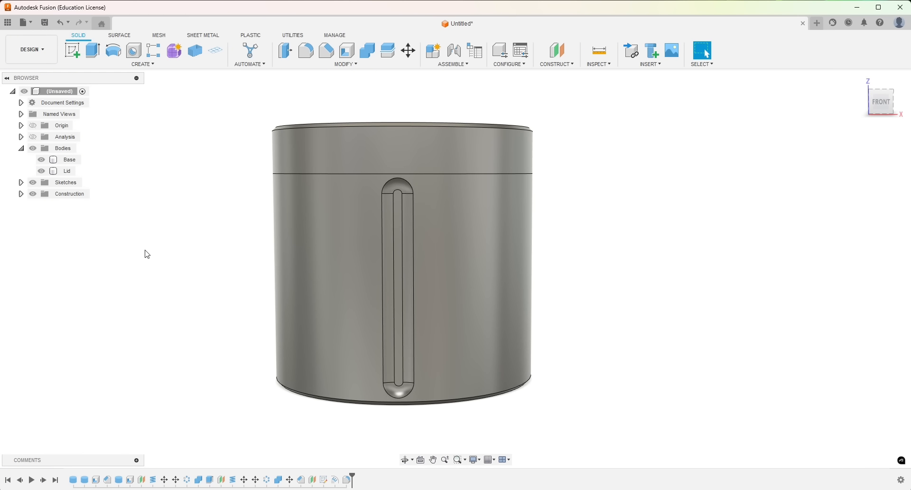
middle_click_drag(144, 218, 165, 239, "shift")
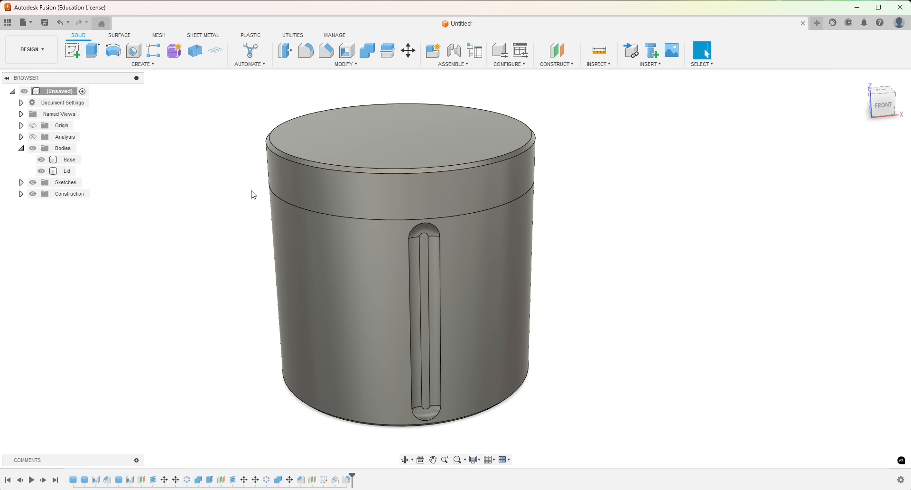
mouse_move(230, 257)
middle_mouse_down("shift")
mouse_move(234, 244)
mouse_move(239, 250)
middle_mouse_up("shift")
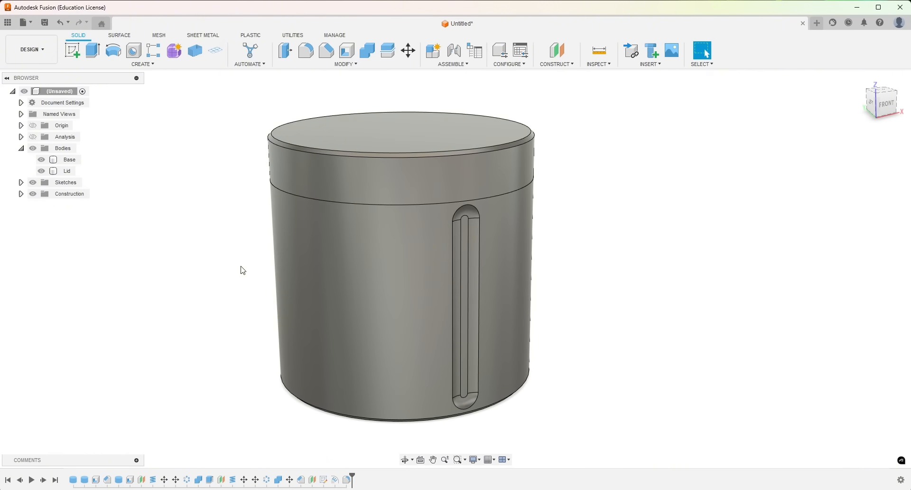
Start a circular pattern of the slot's emboss and fillet features around the vertical Z axis
left_click(336, 480)
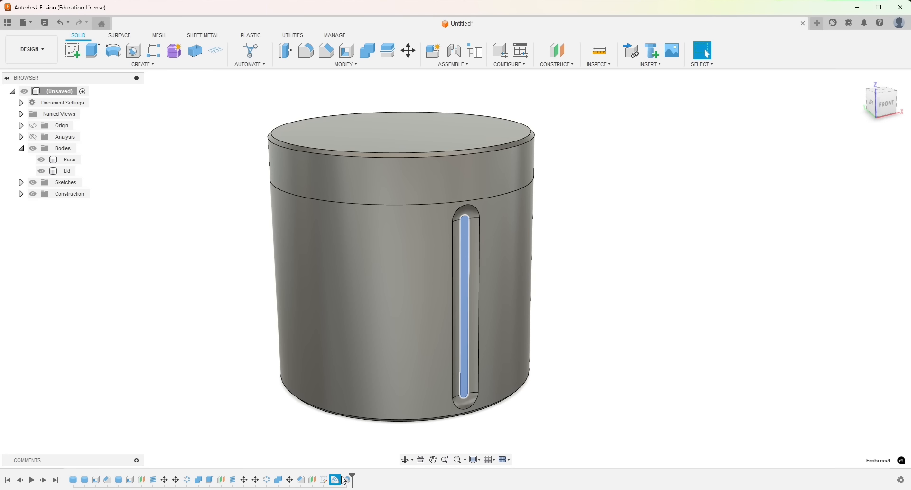
left_click(349, 480, "ctrl")
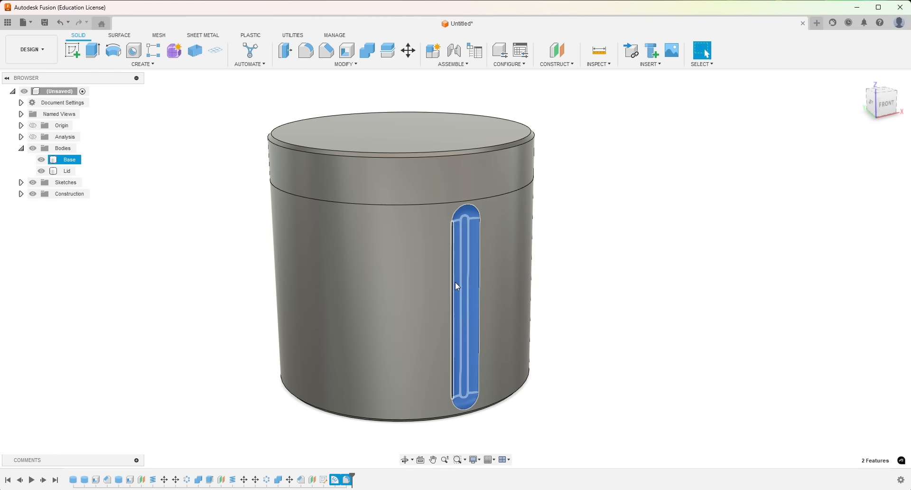
left_click(144, 67)
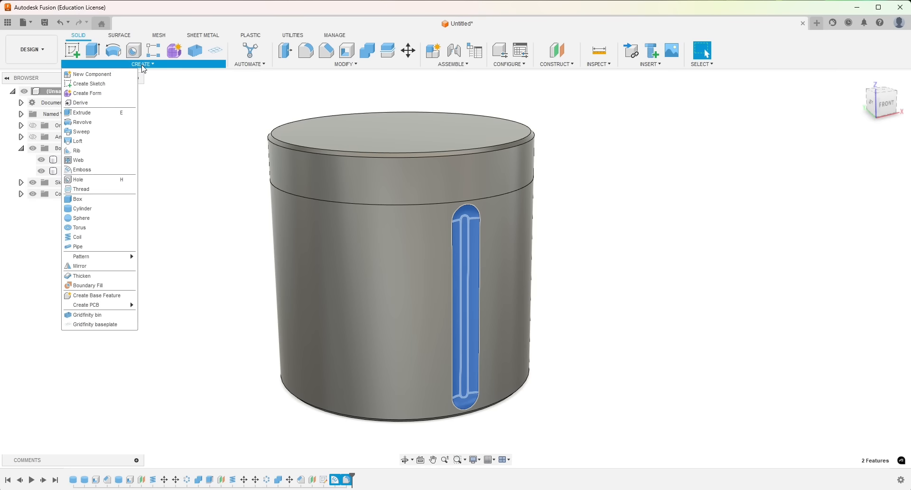
mouse_move(113, 262)
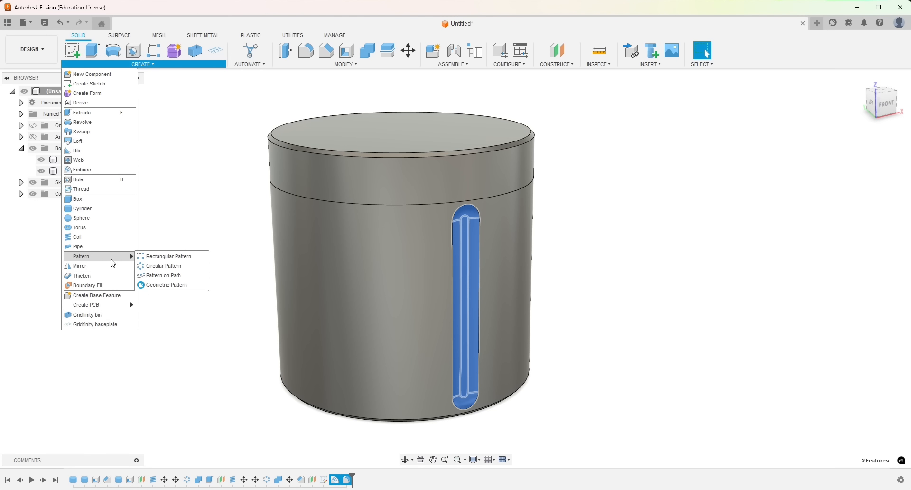
left_click(156, 266)
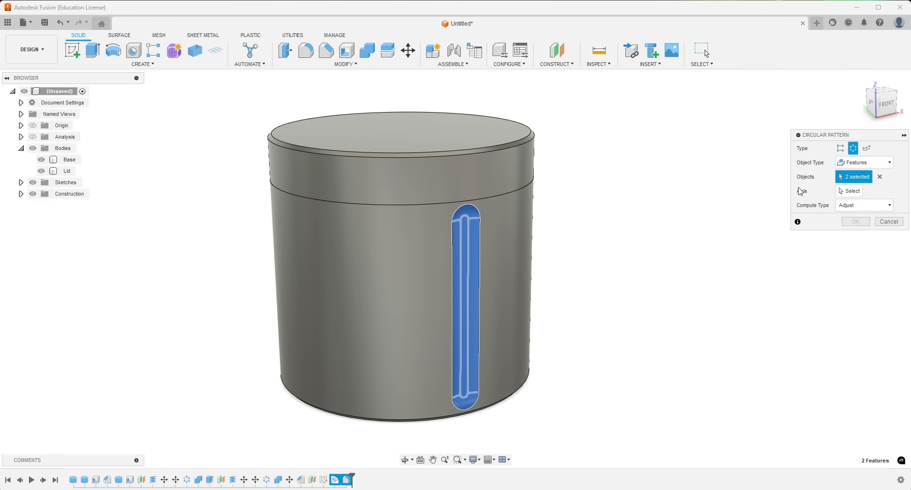
left_click(850, 192)
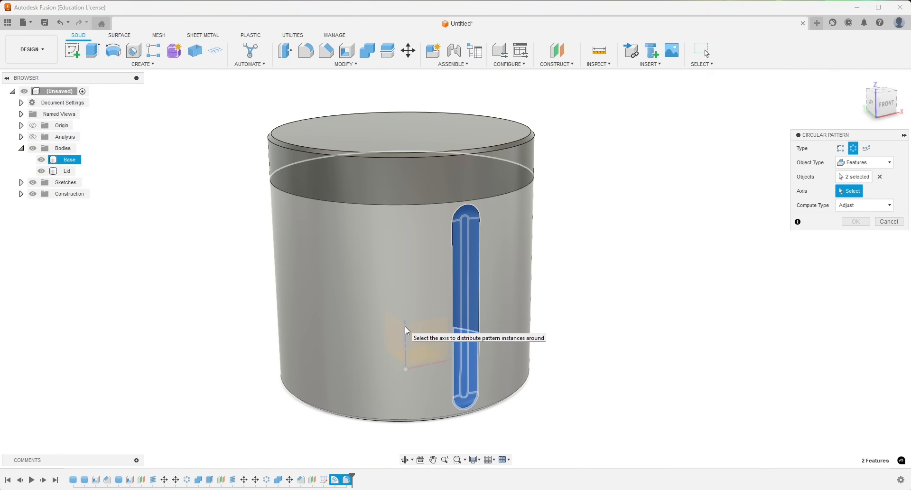
left_click(406, 327)
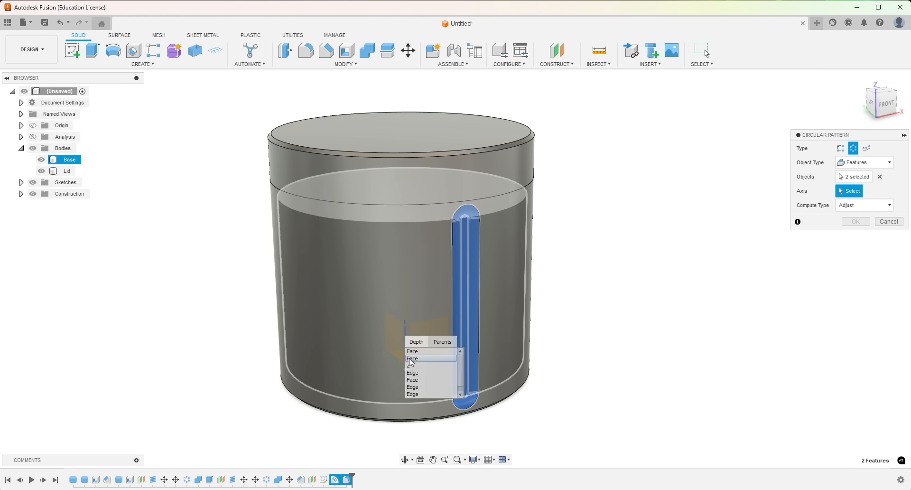
left_click(409, 365)
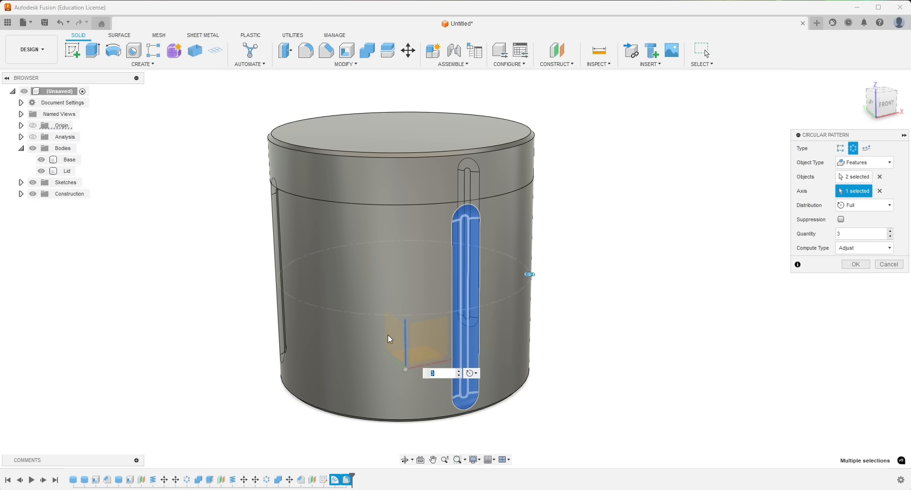
Set the circular pattern's quantity to 20 with full distribution and create the slots around the base
middle_click_drag(665, 345, 684, 334, "shift")
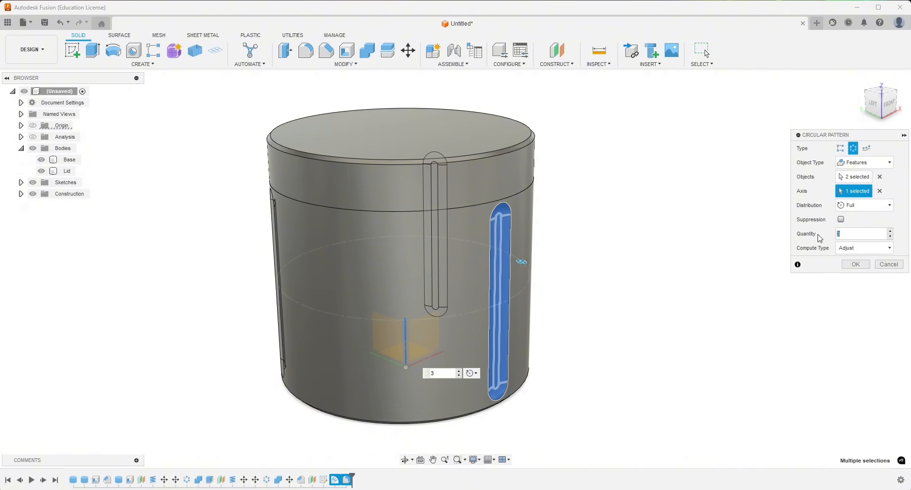
type("0")
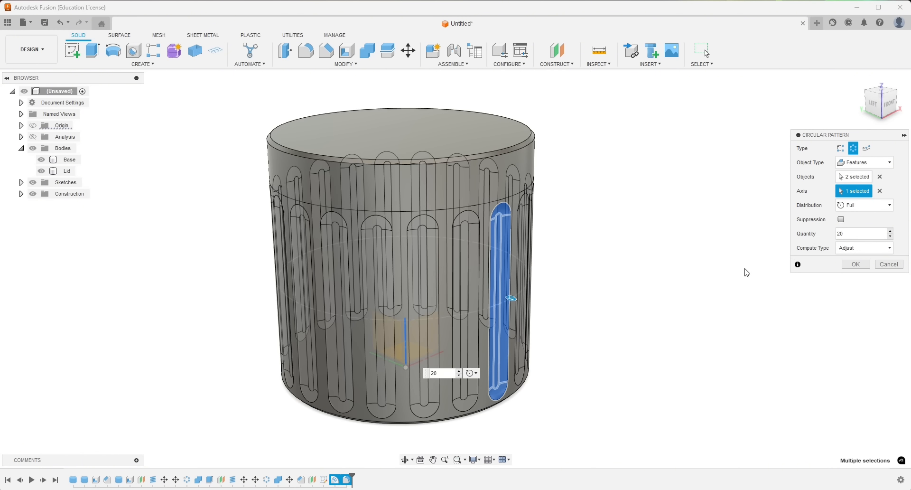
middle_click_drag(638, 298, 687, 294, "shift")
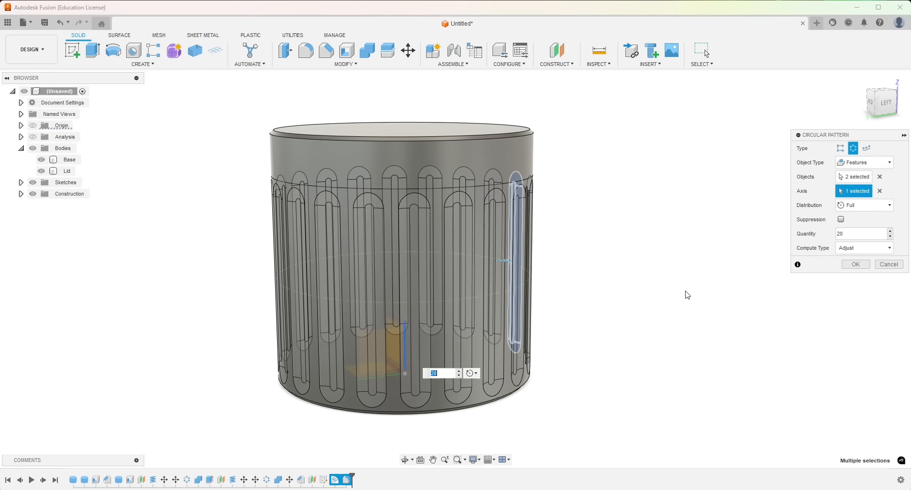
key("Return")
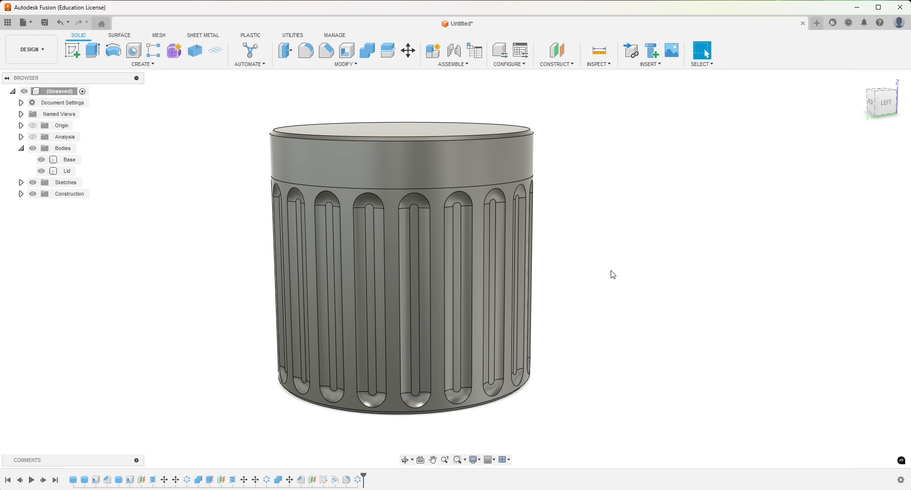
View the patterned slots in the Shaded style without edges, and restore Shaded with Visible Edges Only
middle_click_drag(613, 275, 632, 315, "shift")
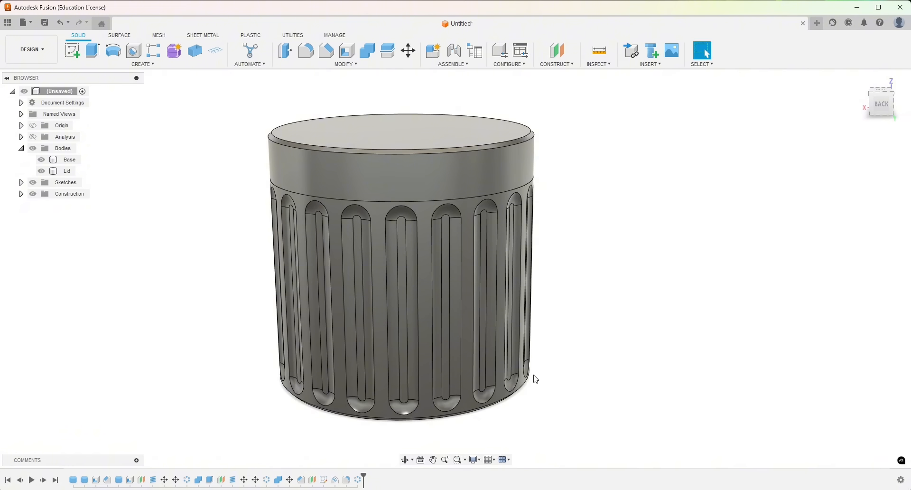
left_click(475, 459)
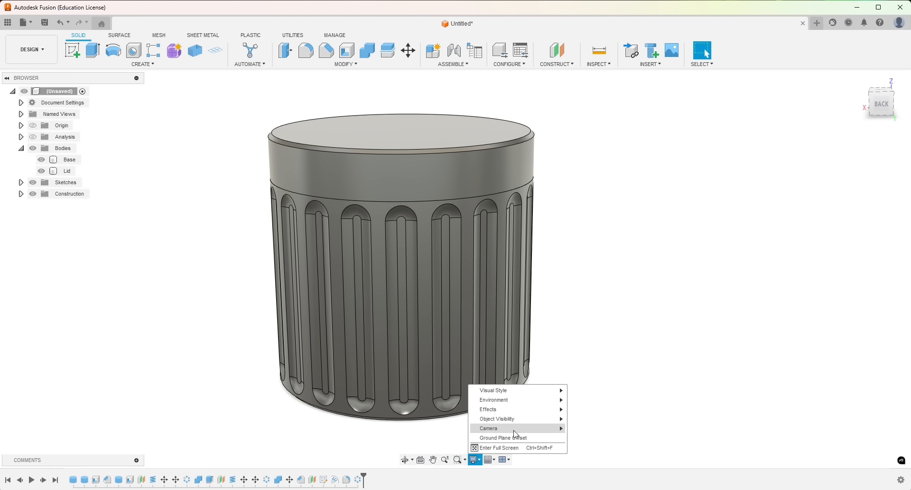
mouse_move(533, 397)
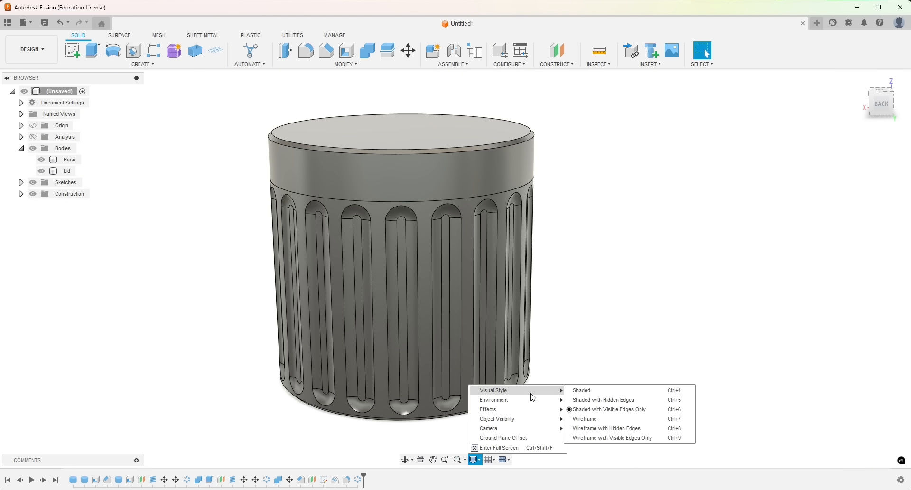
left_click(593, 392)
middle_click_drag(589, 404, 615, 415, "shift")
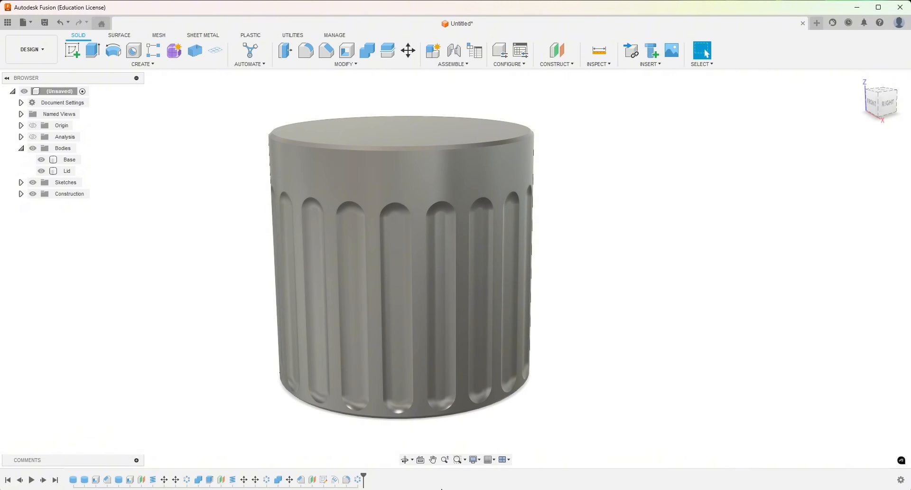
left_click(476, 460)
mouse_move(546, 390)
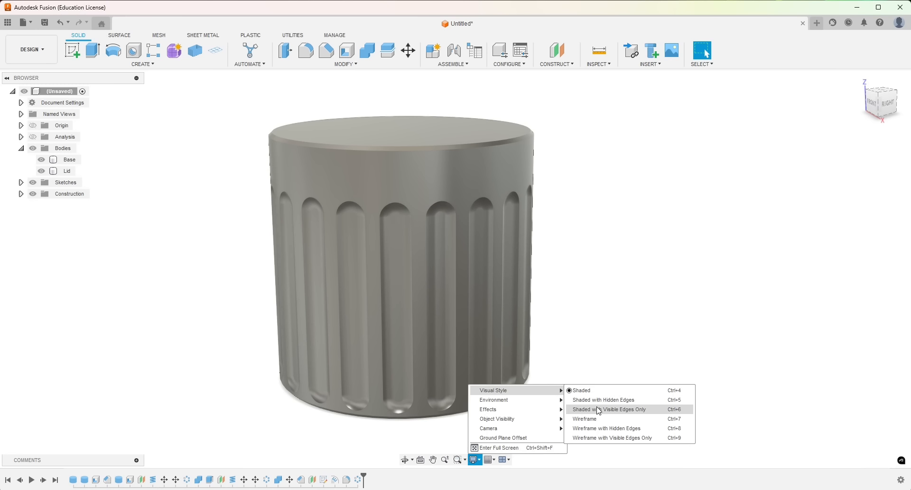
left_click(598, 408)
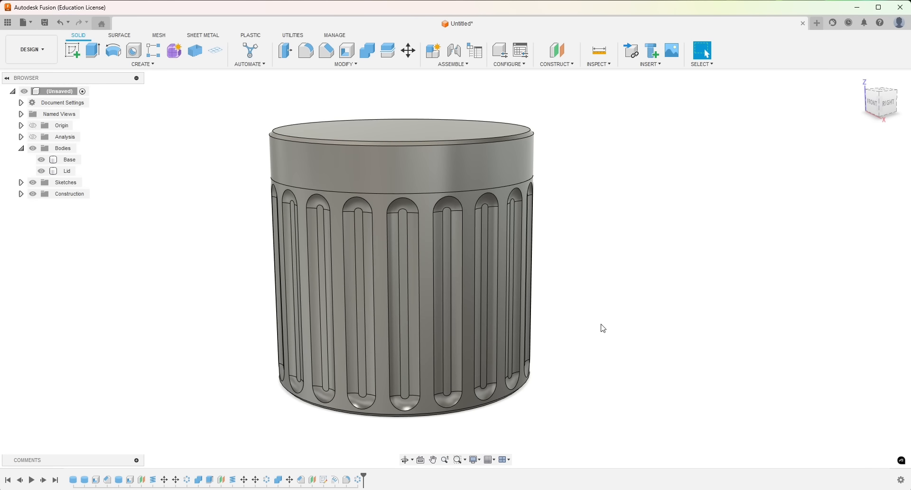
Inspect the rounded slot ends near the bottom chamfer and the slot spacing all around the base
scroll(405, 433, "up", 5)
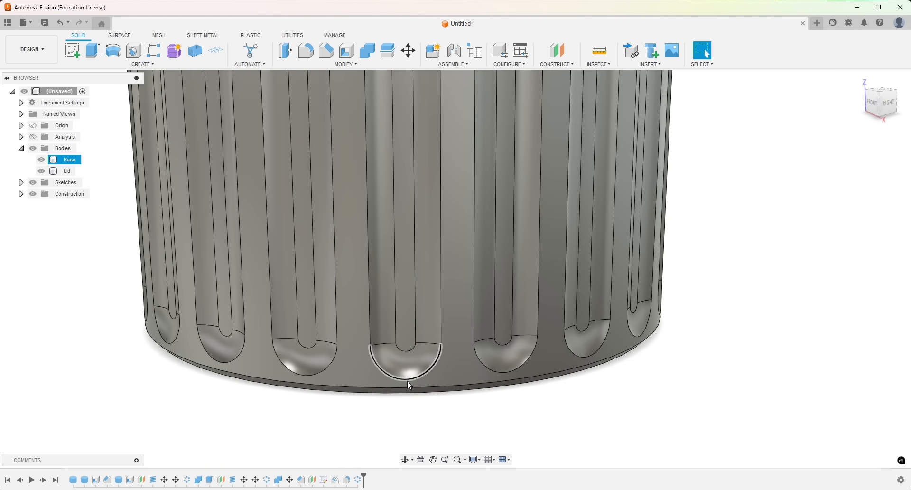
left_click(503, 438)
scroll(441, 425, "down", 6)
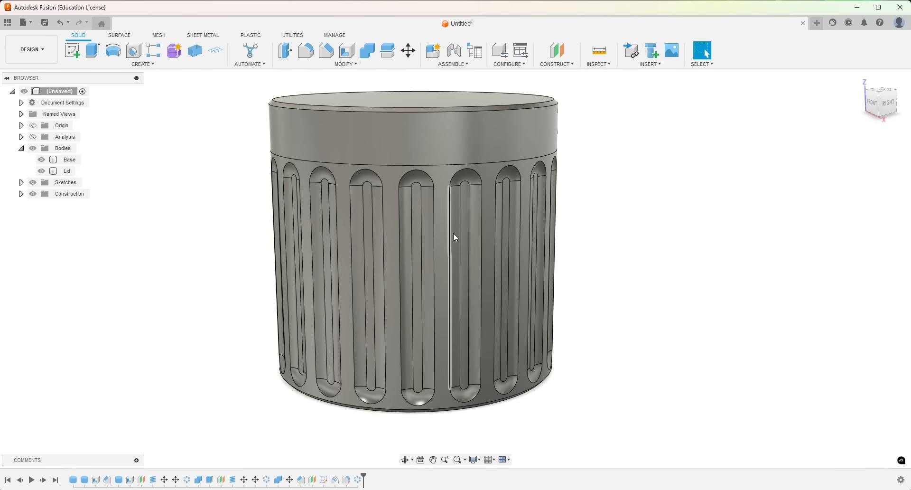
scroll(468, 162, "up", 6)
scroll(547, 252, "down", 5)
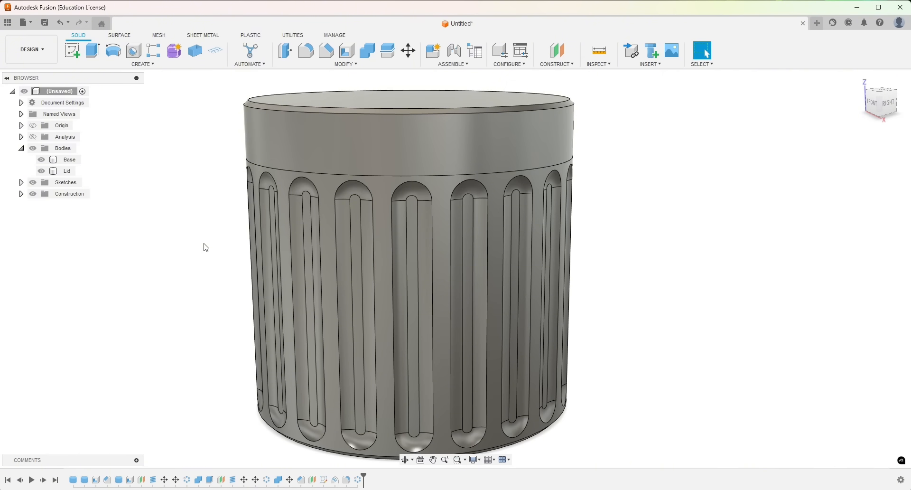
middle_click_drag(192, 258, 436, 179, "shift")
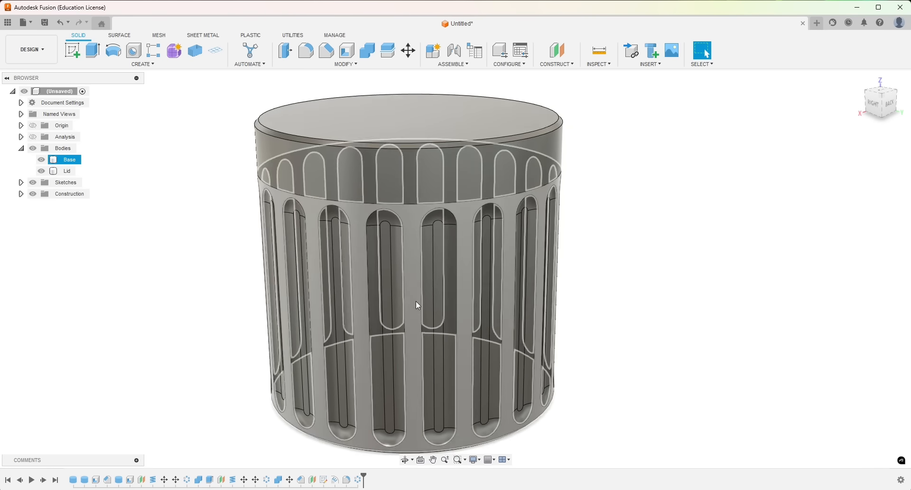
mouse_move(189, 268)
middle_mouse_down("shift")
mouse_move(217, 245)
mouse_move(285, 268)
mouse_move(183, 268)
mouse_move(279, 261)
mouse_move(246, 259)
mouse_move(260, 247)
mouse_move(180, 224)
mouse_move(152, 231)
middle_mouse_up("shift")
Toggle the saved analysis on and off, and look over the finished container from other sides
left_click(32, 137)
left_click(33, 137)
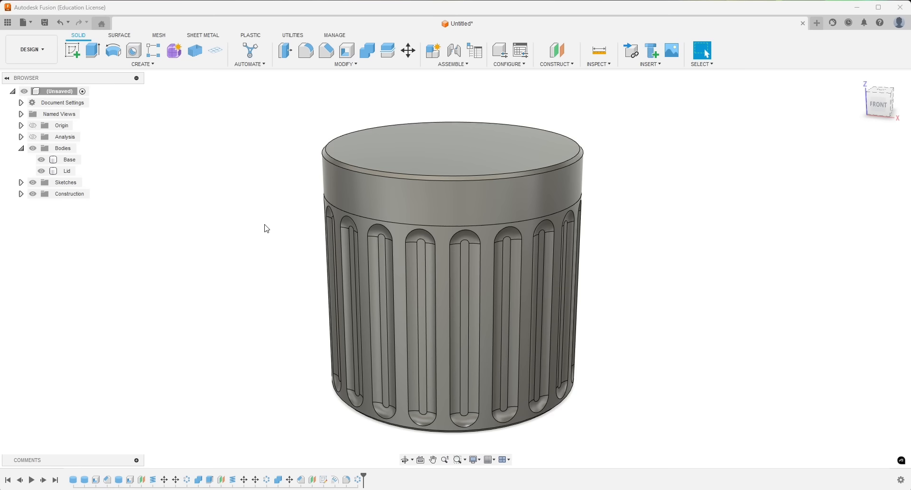
middle_click_drag(264, 225, 627, 223, "shift")
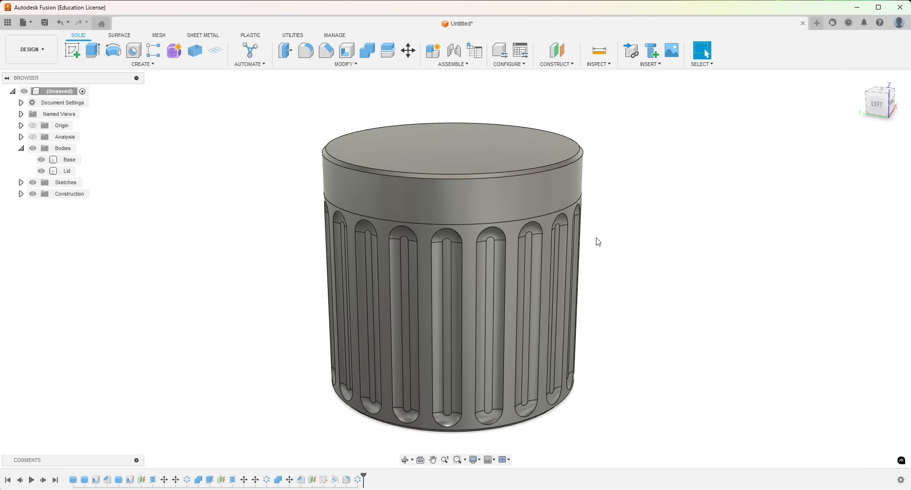